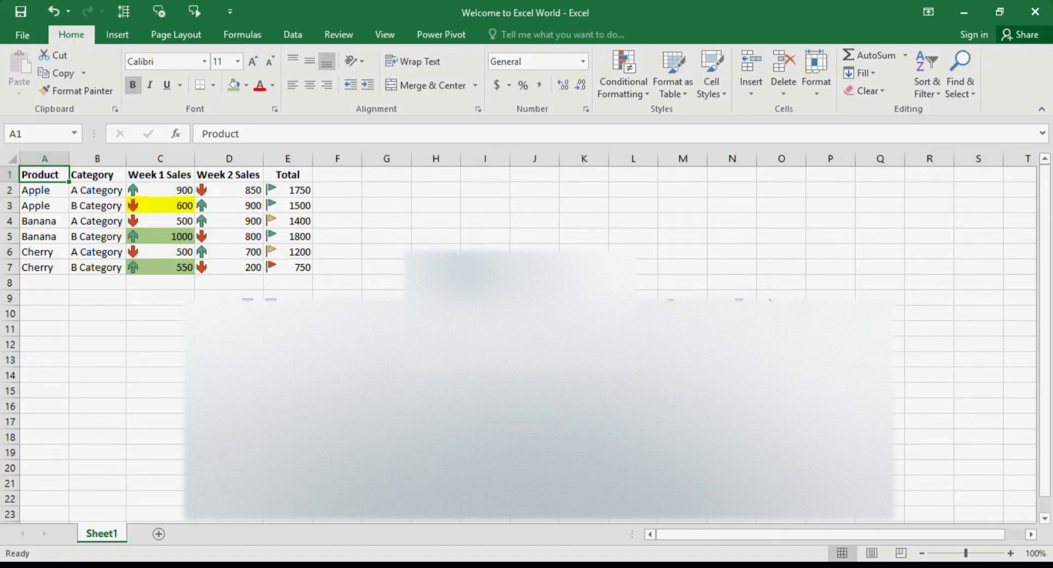
Step: Review the original table's Product, Category and Week 1 Sales values, including coloured 600 and 1000
click(433, 218)
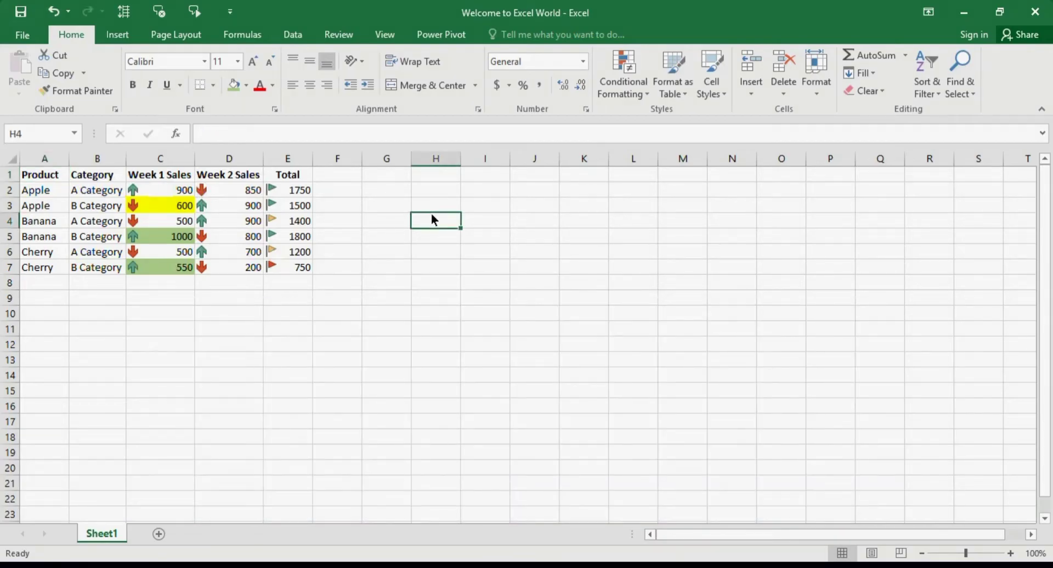
click(45, 192)
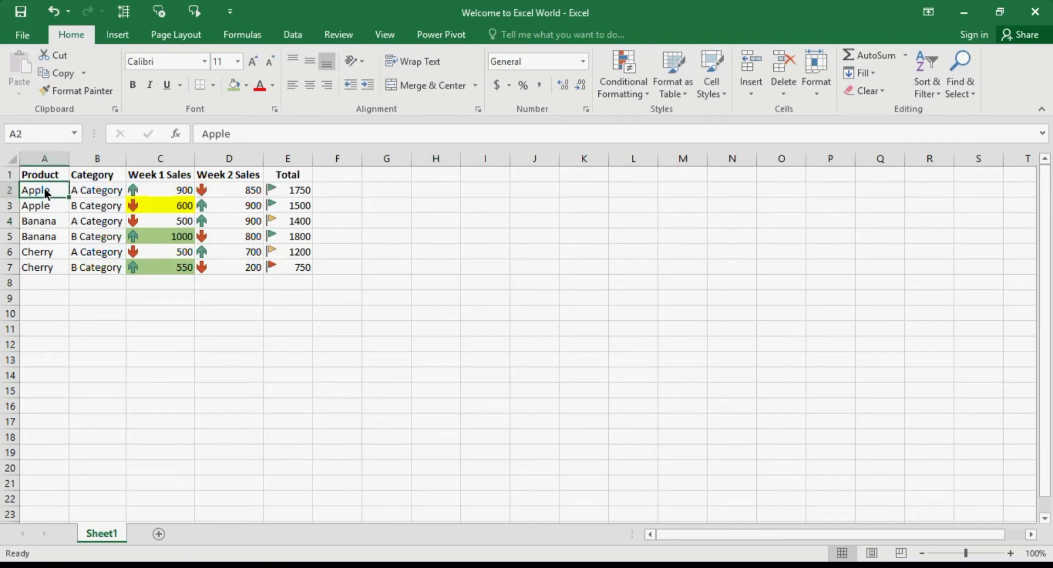
click(80, 196)
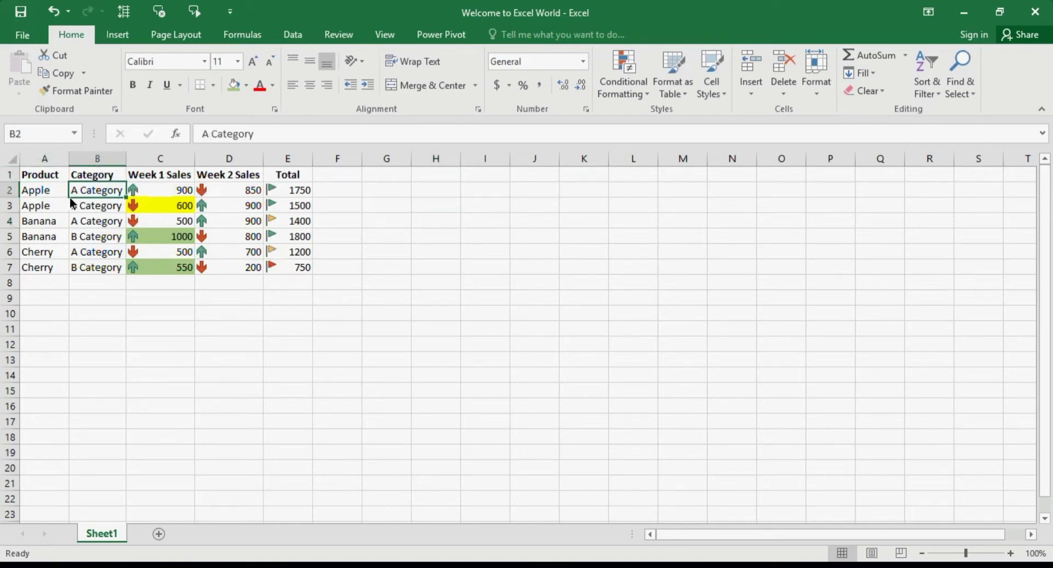
click(85, 202)
click(149, 193)
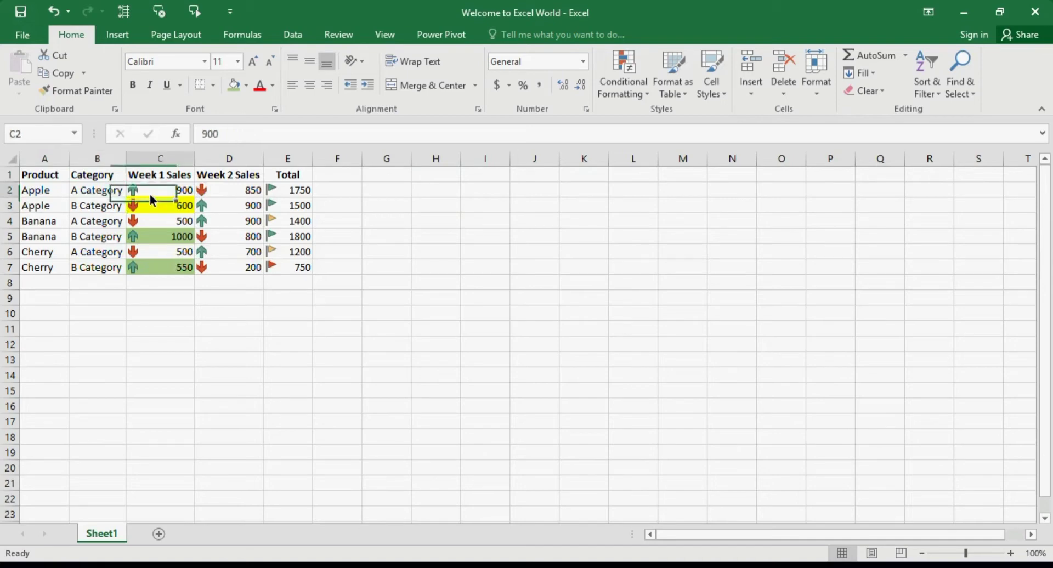
click(226, 195)
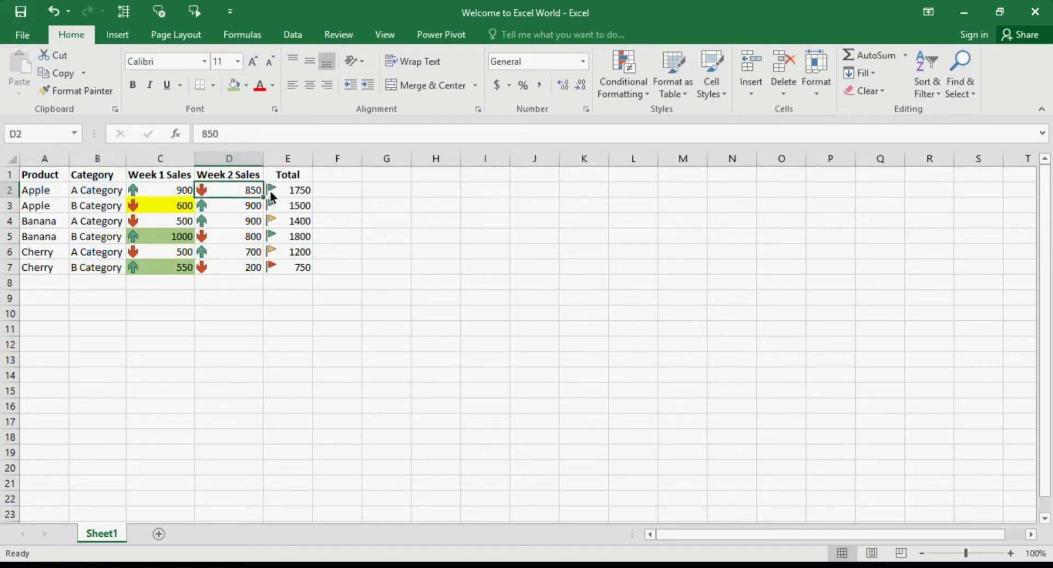
click(305, 189)
click(441, 254)
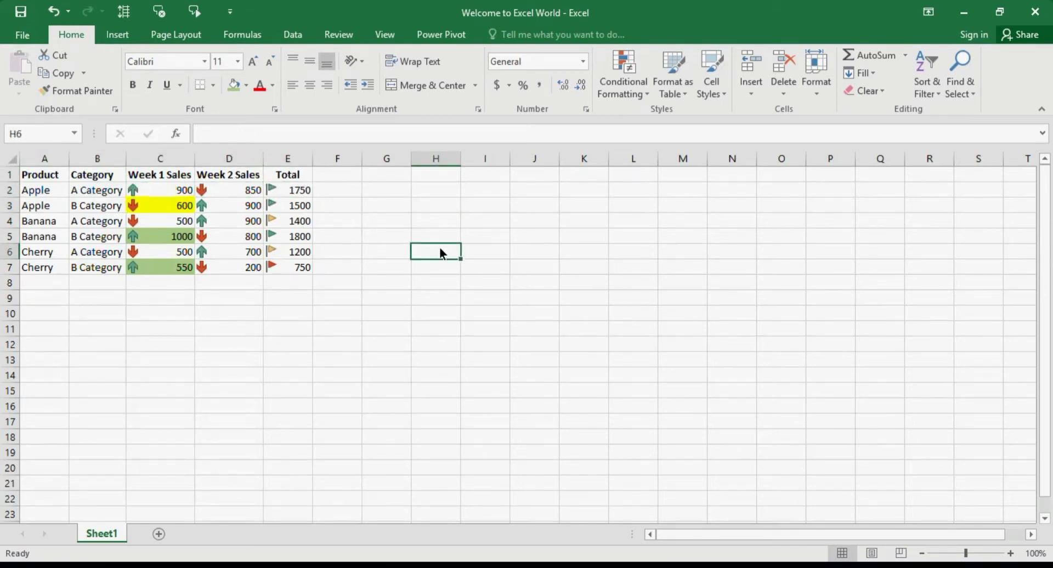
click(159, 205)
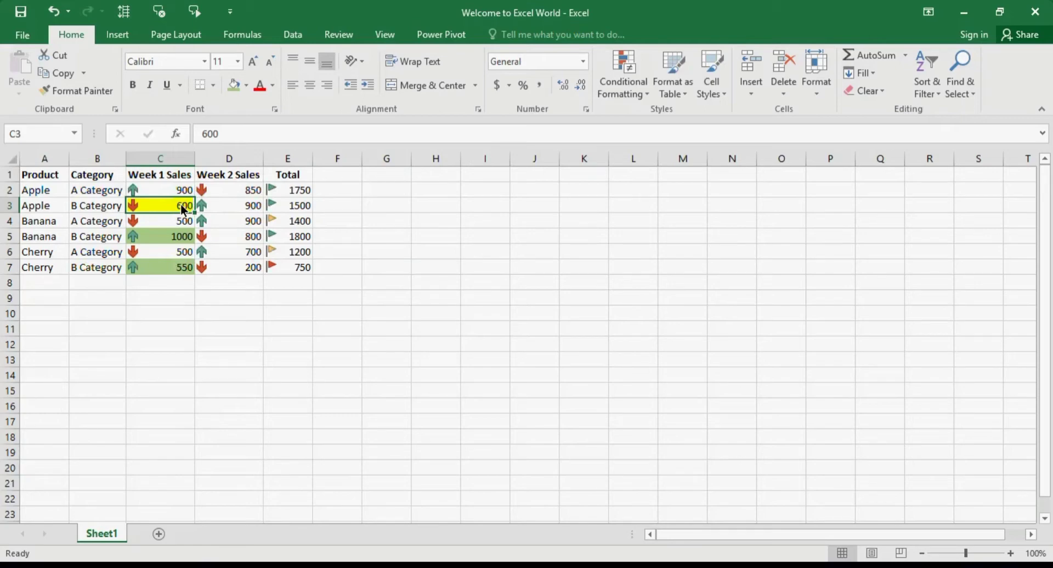
click(181, 239)
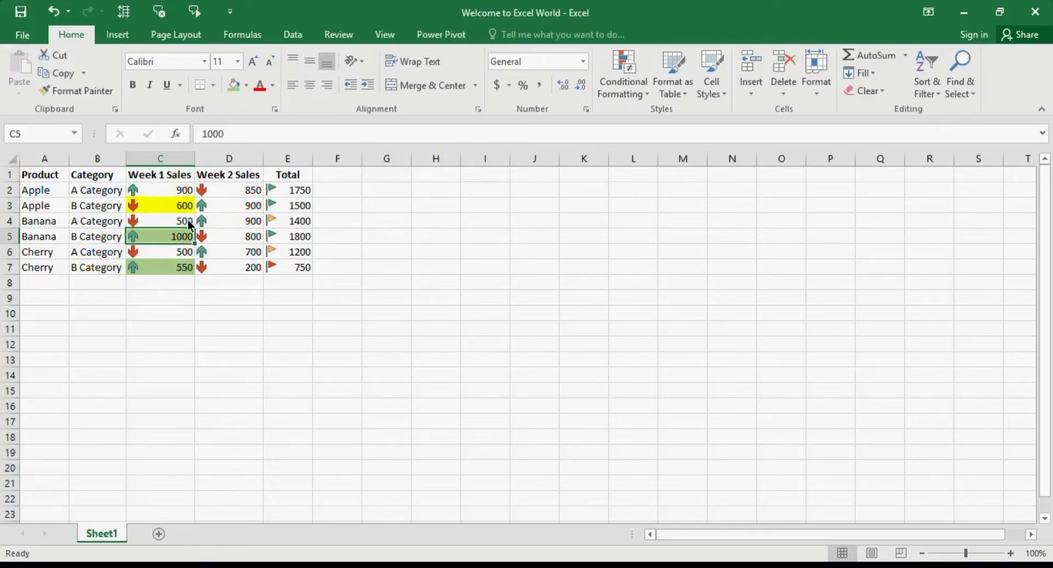
click(187, 219)
click(189, 204)
click(189, 192)
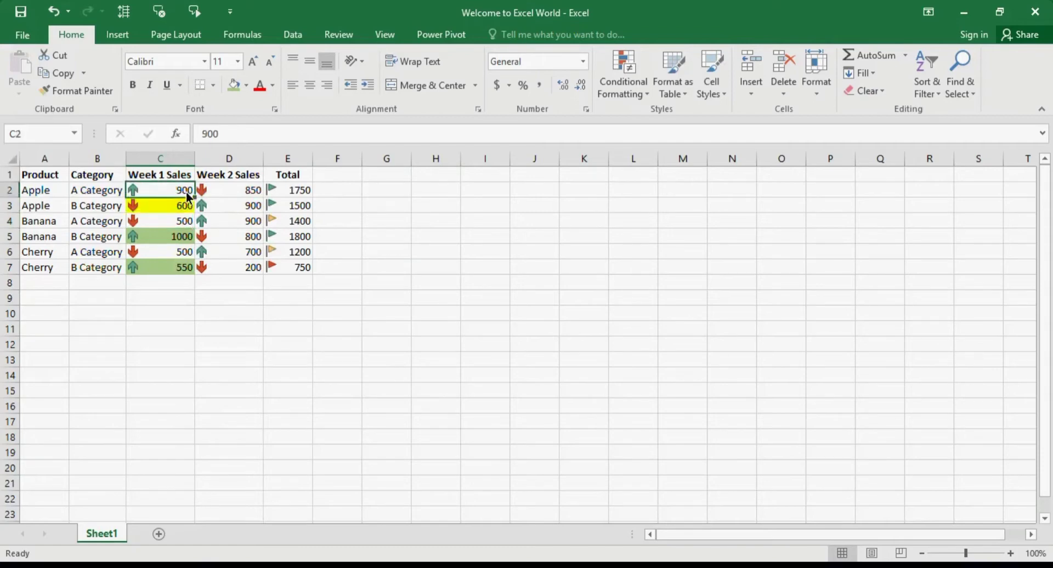
click(199, 368)
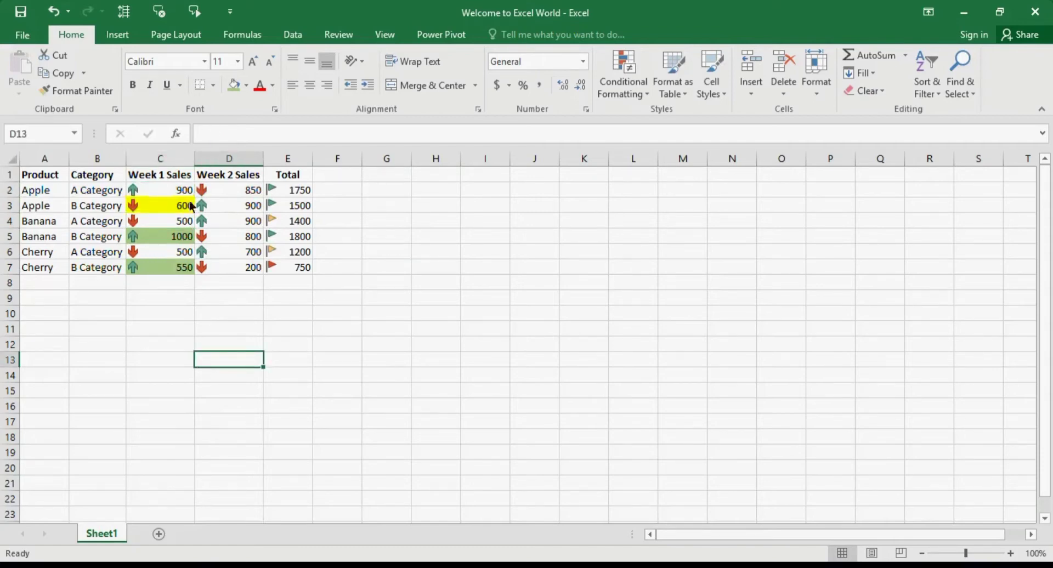
Step: Select the Apple and Banana weekly sales, then the Total formulas E2:E7, to inspect them
click(168, 189)
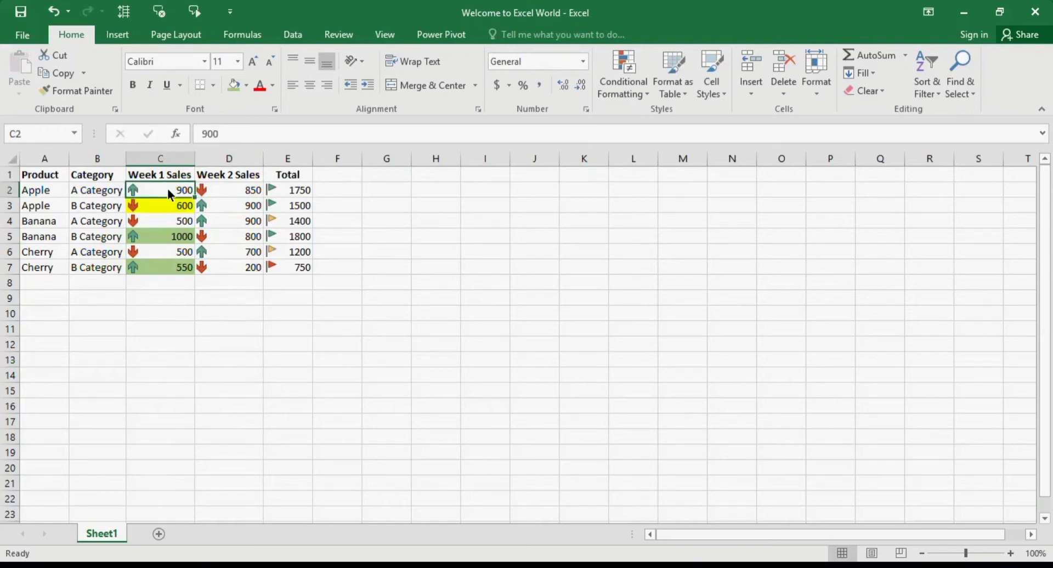
key(shift+Right)
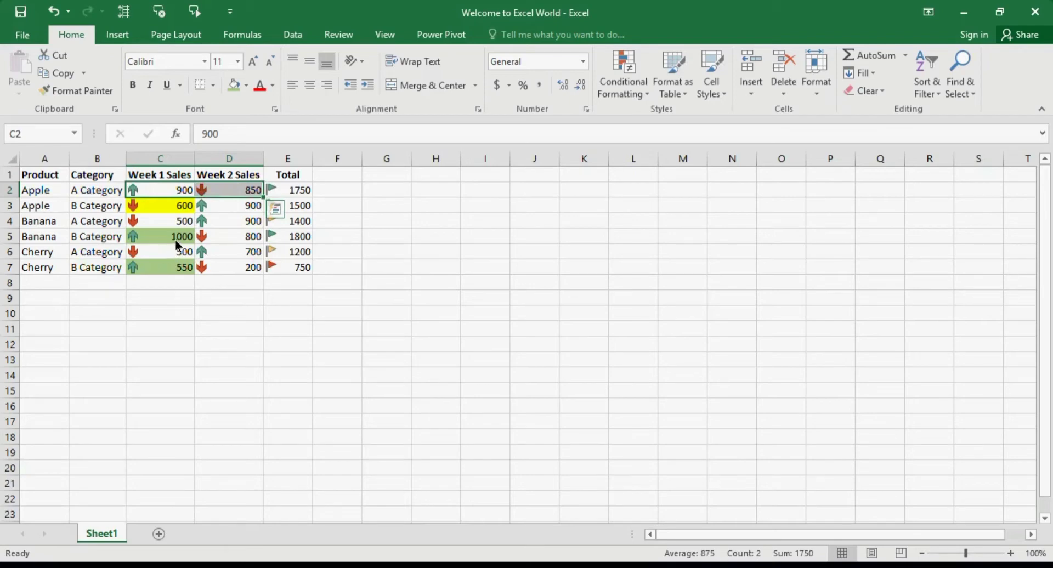
click(185, 225)
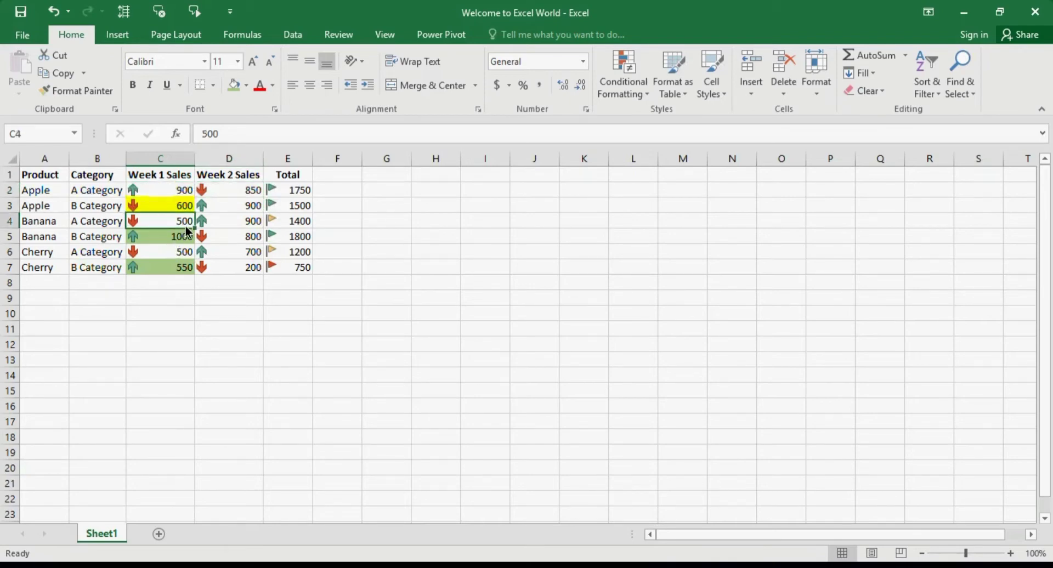
key(shift+Right)
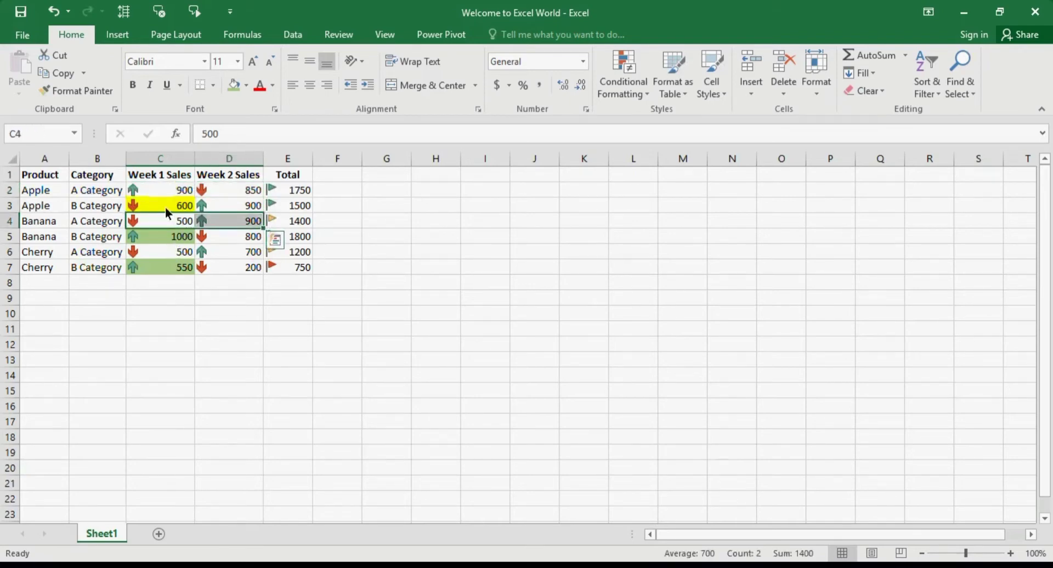
click(401, 218)
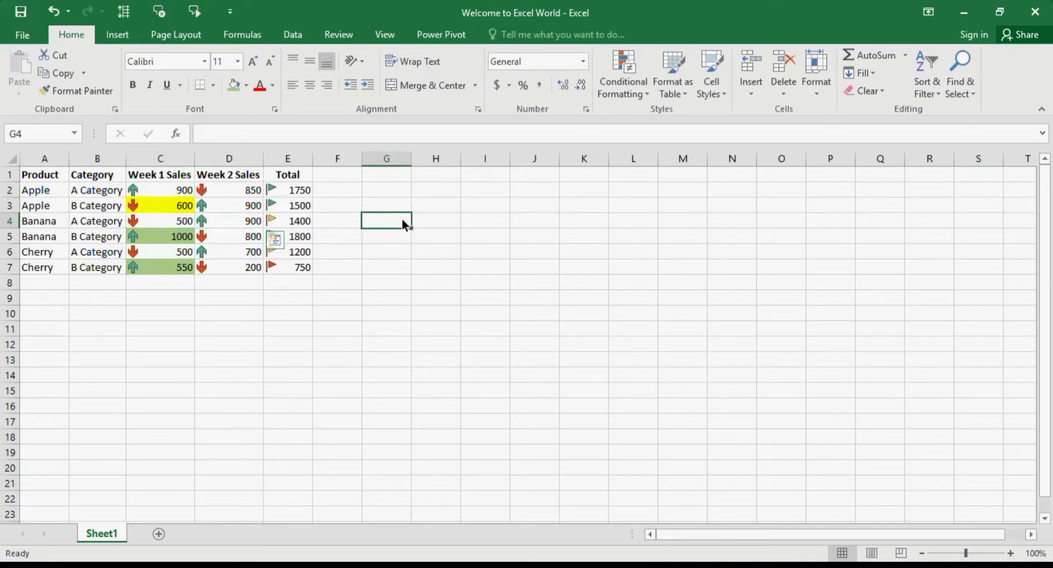
click(285, 190)
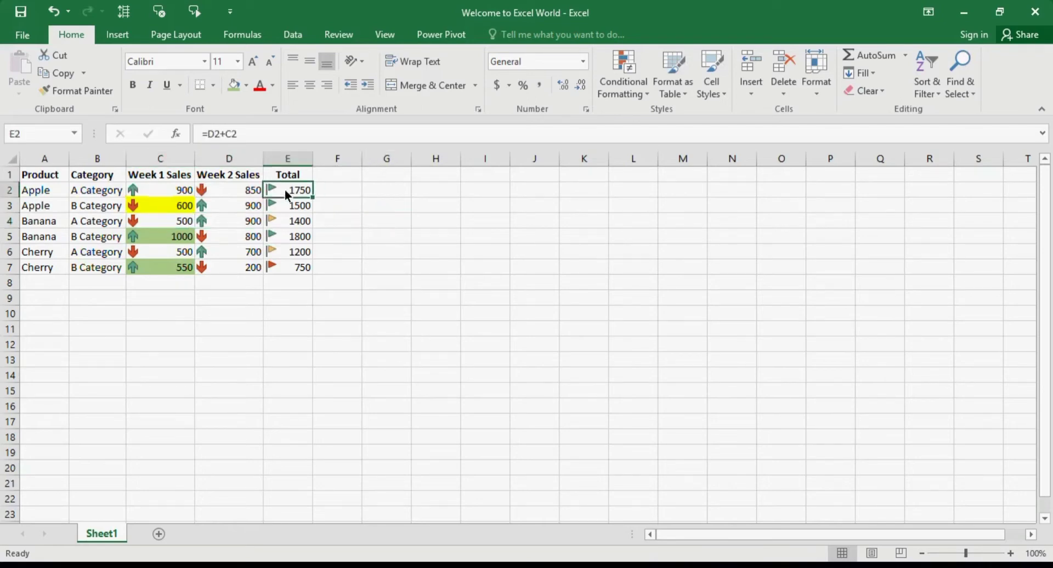
key(shift+Down)
key(shift+Down)
key(shift+Down)
key(shift+Down)
key(shift+Down)
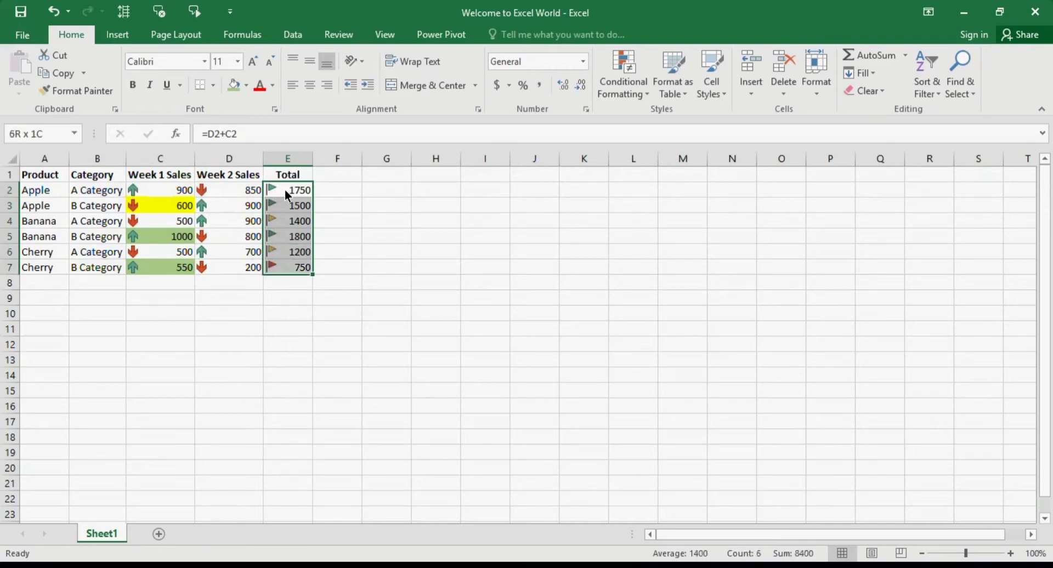
click(288, 194)
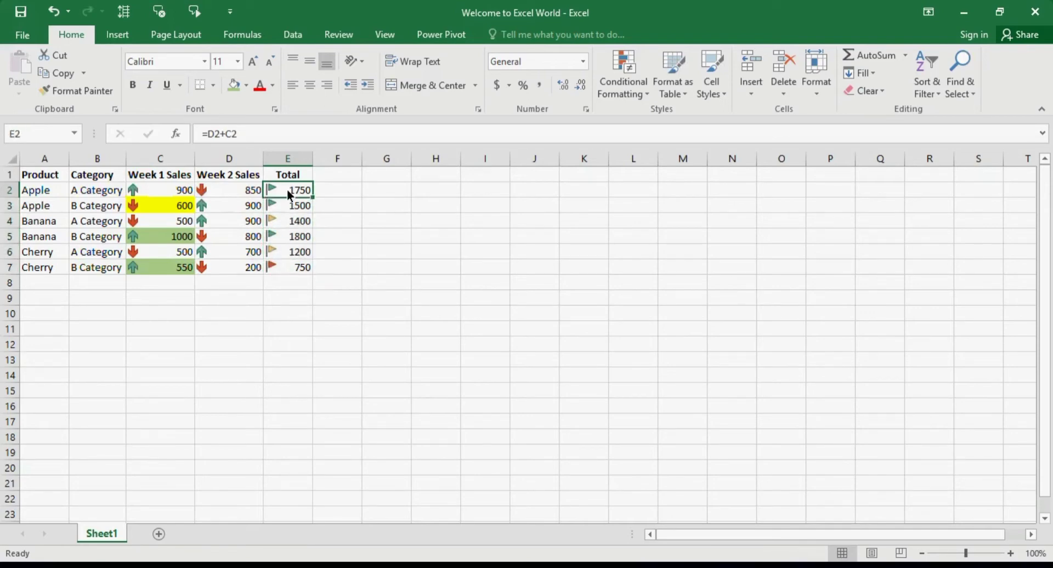
key(Down)
key(Down)
key(Down)
key(Down)
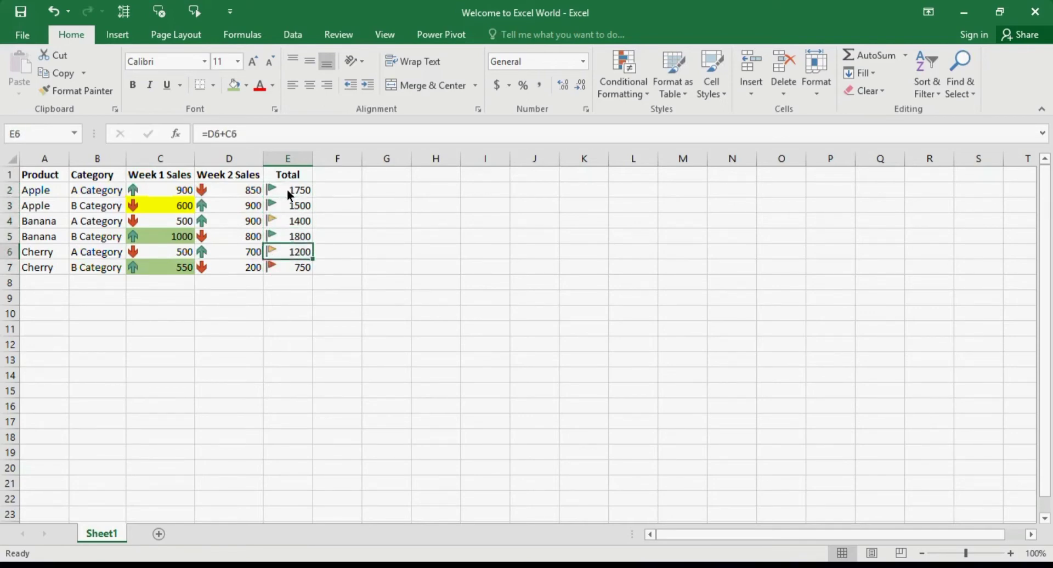
key(Up)
key(Down)
key(Down)
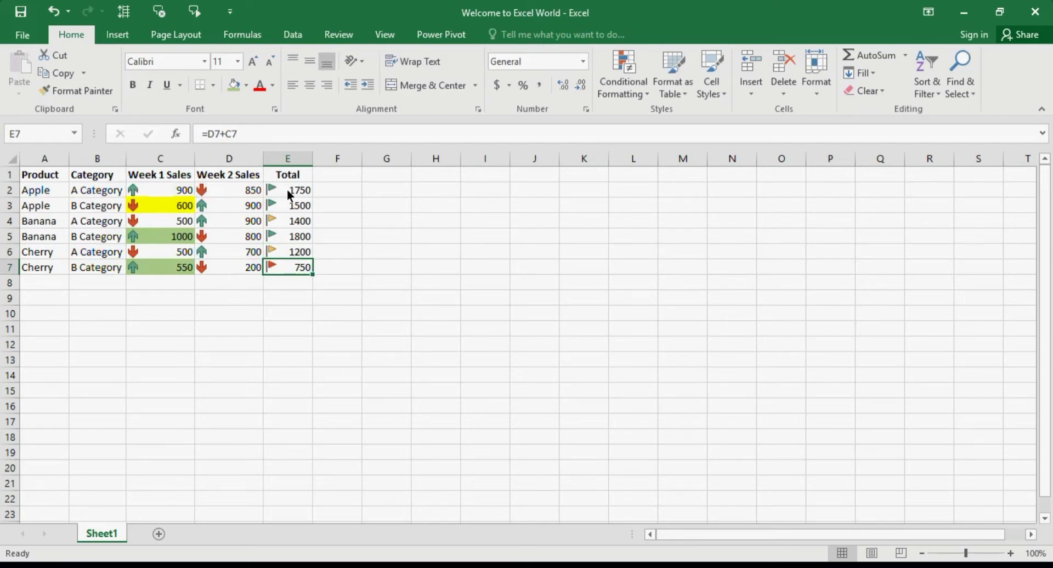
key(Up)
key(Up)
key(Up)
key(Up)
key(Up)
key(Up)
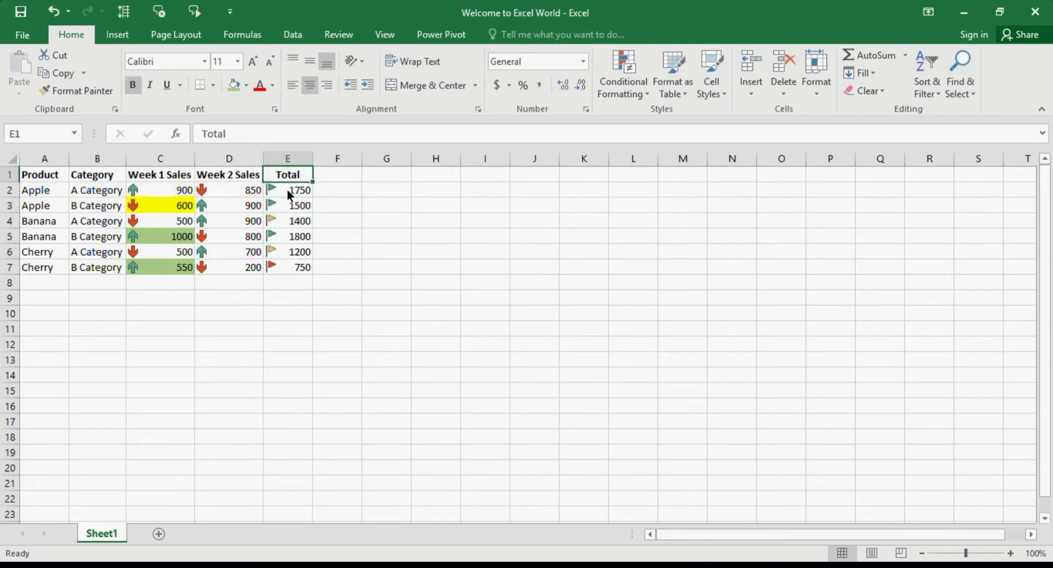
Step: Copy the sales table A1:E7 and paste it at G1 so it fills G1:K7
key(ctrl+a)
key(ctrl+c)
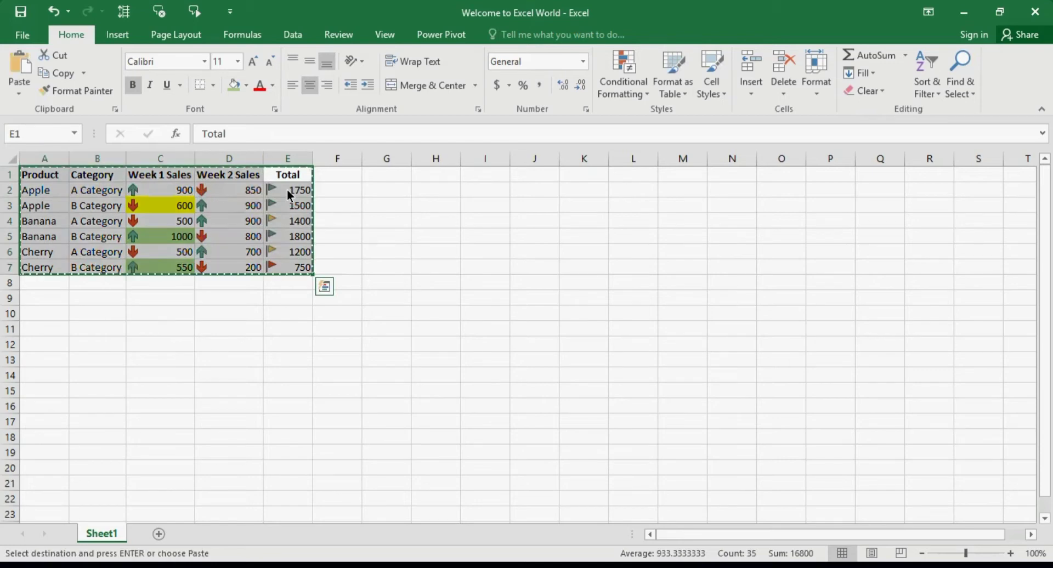
key(Right)
key(Right)
key(Right)
key(Down)
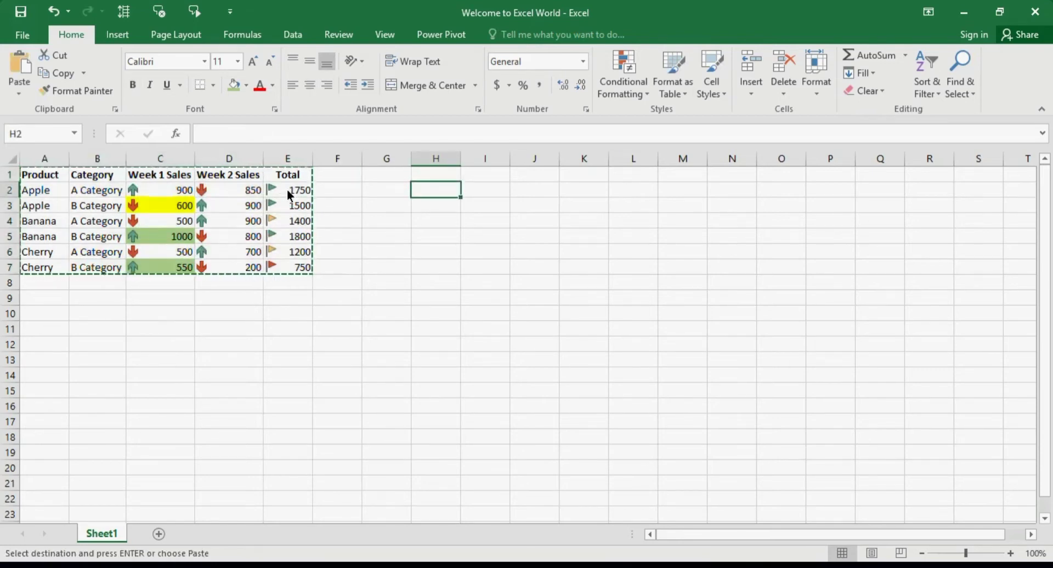
key(Up)
key(Left)
key(ctrl+v)
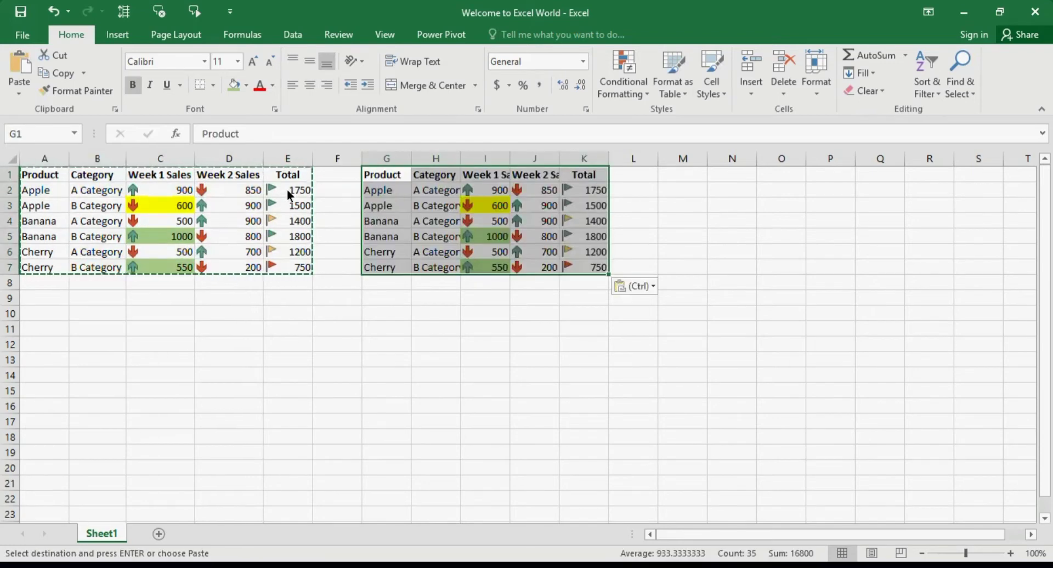
click(561, 350)
click(531, 218)
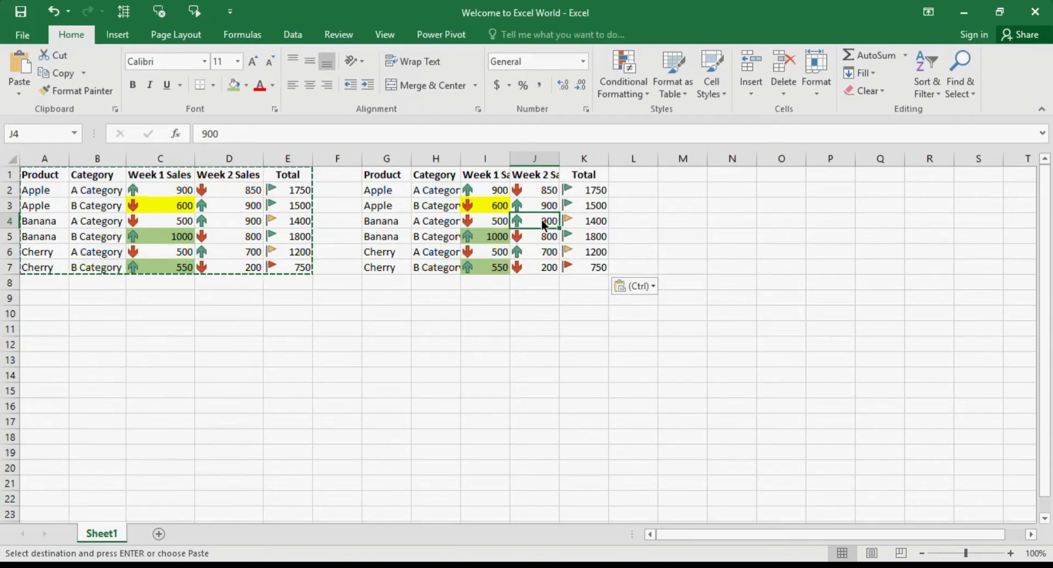
Step: Look over the right-click and Sort & Filter choices, then select the copy's Week 2 Sales column J
right_click(543, 224)
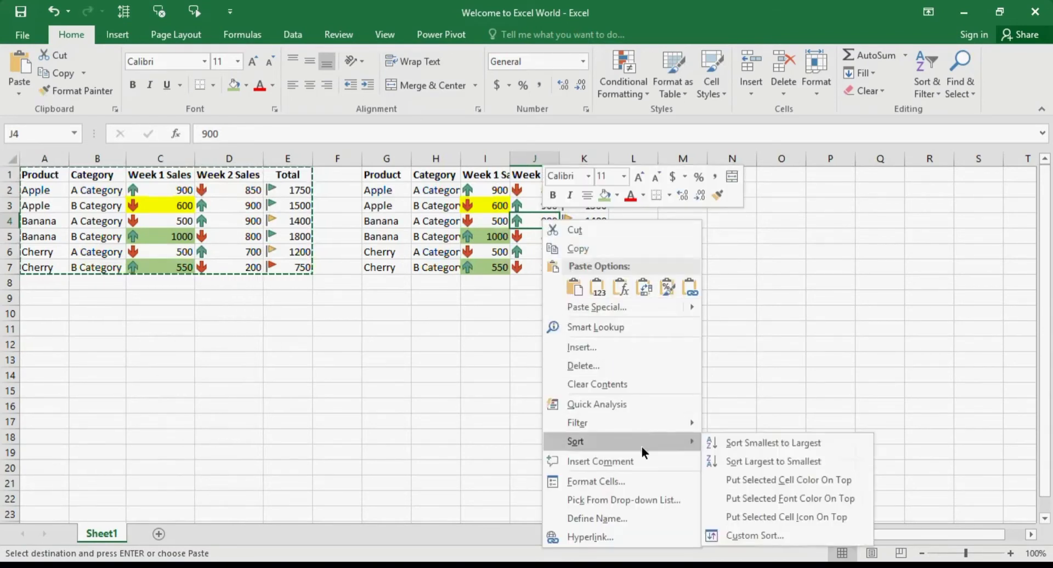
key(Escape)
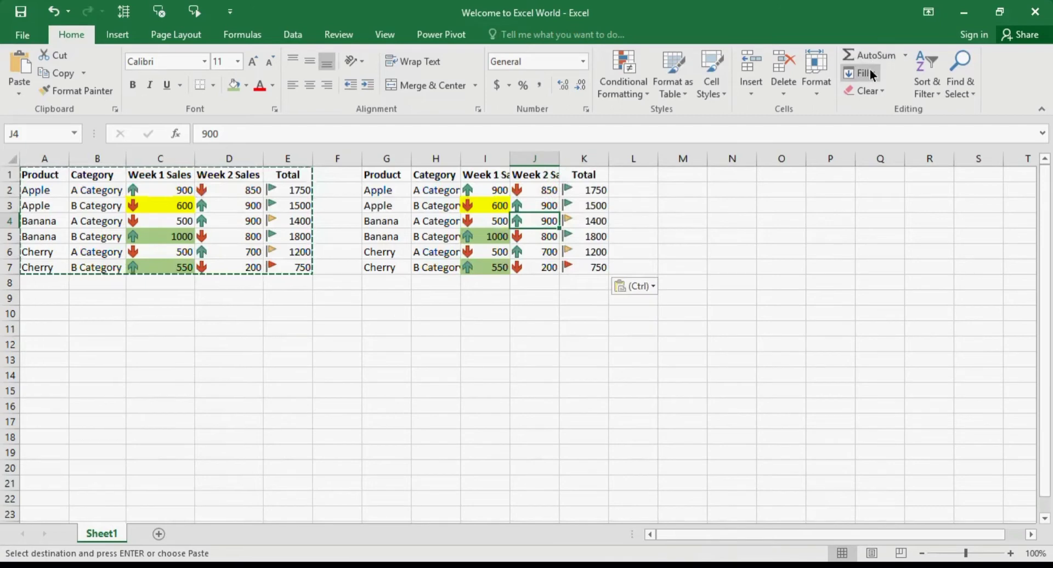
click(939, 73)
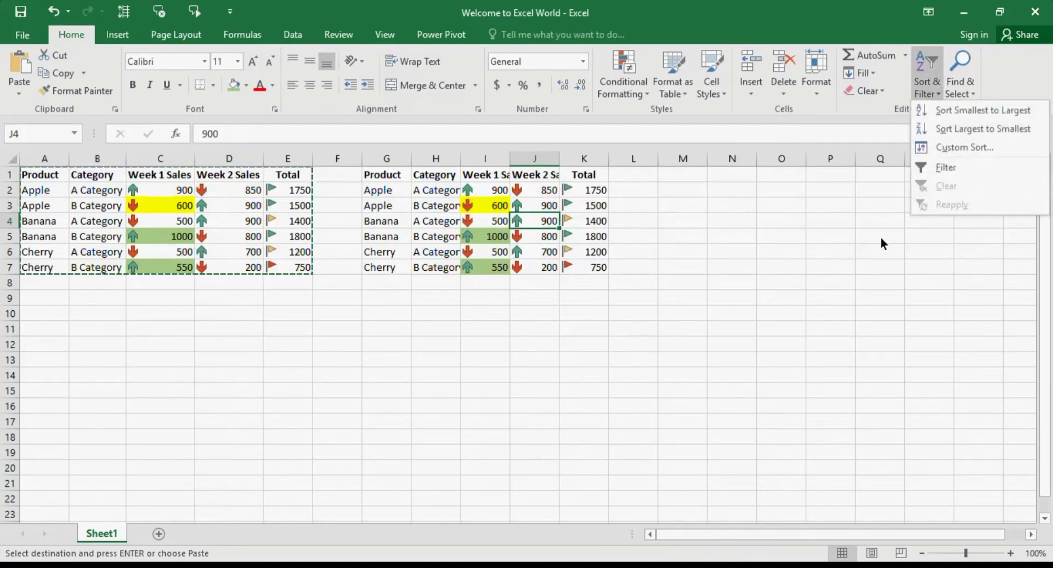
key(Escape)
right_click(535, 218)
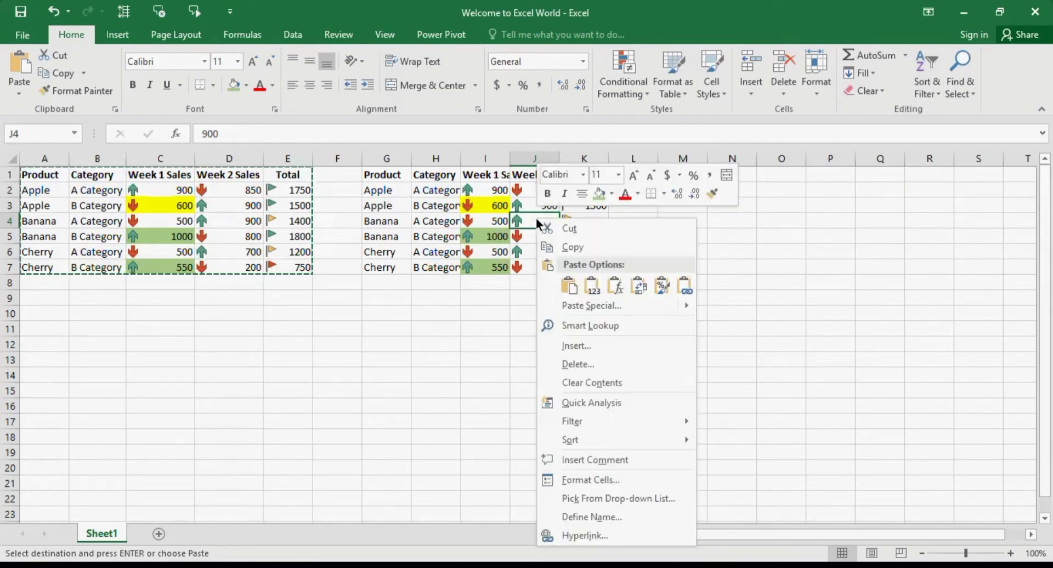
key(Escape)
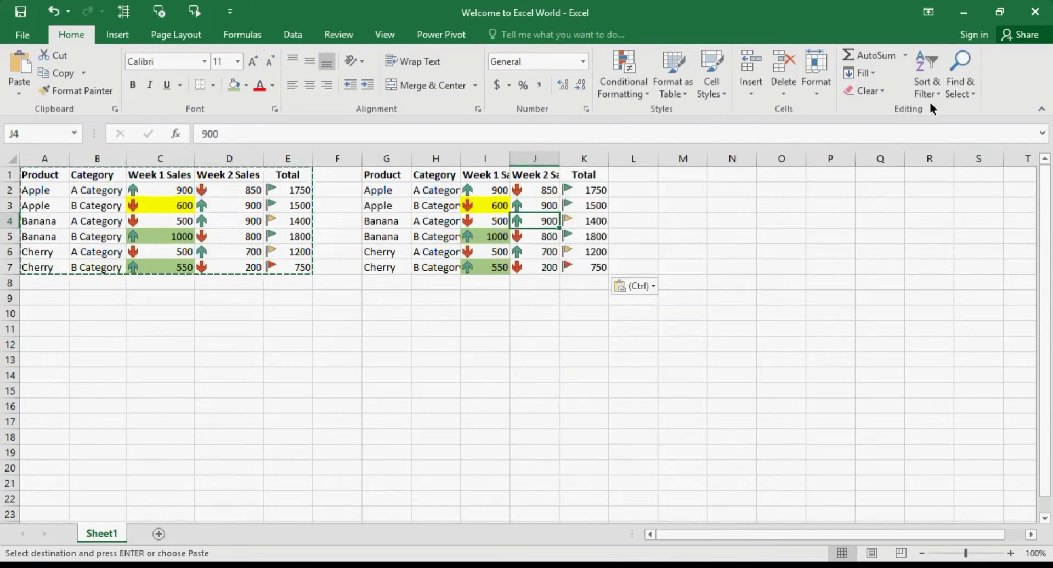
click(930, 97)
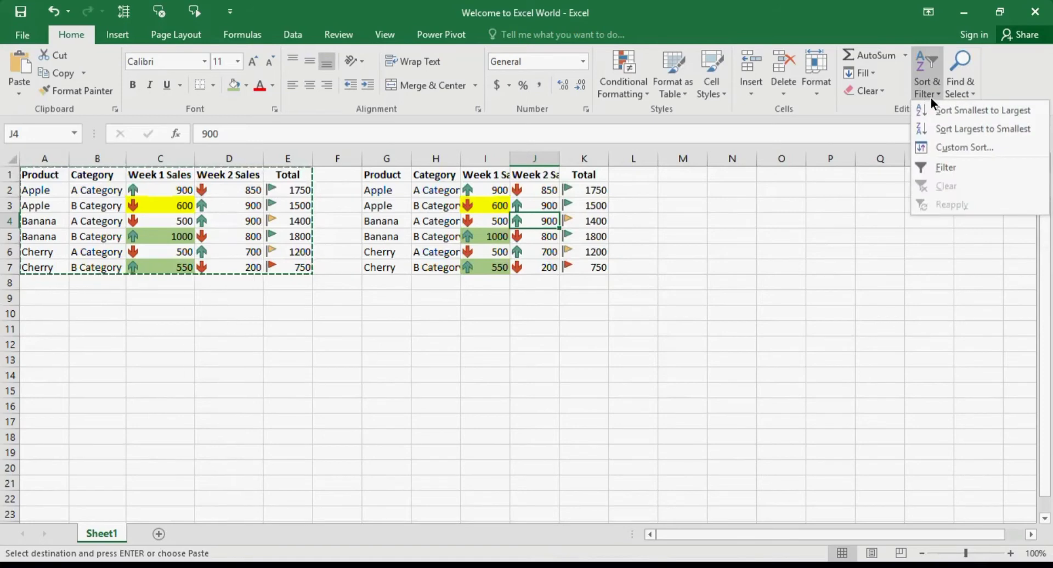
key(Escape)
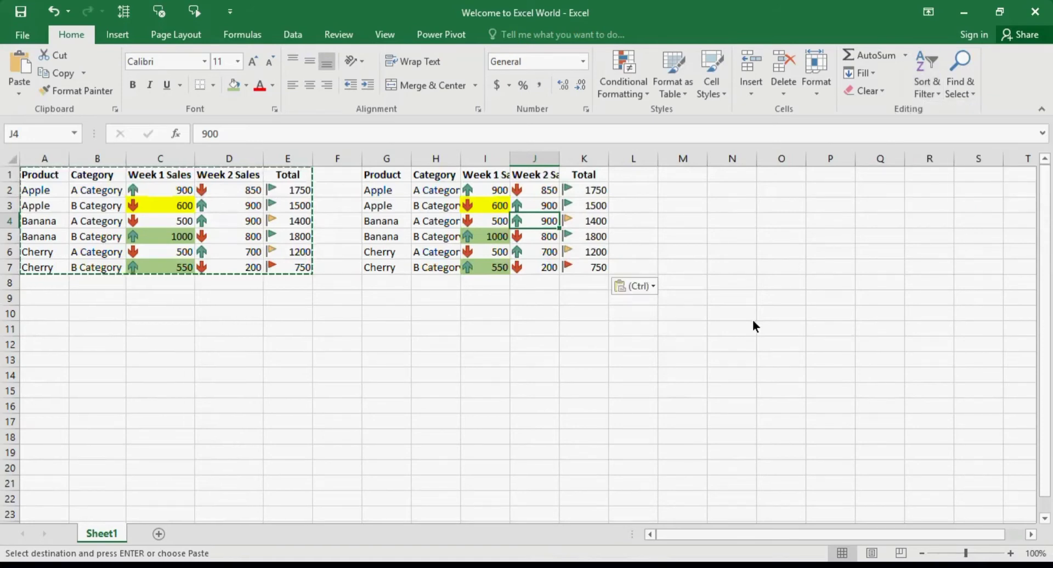
click(763, 285)
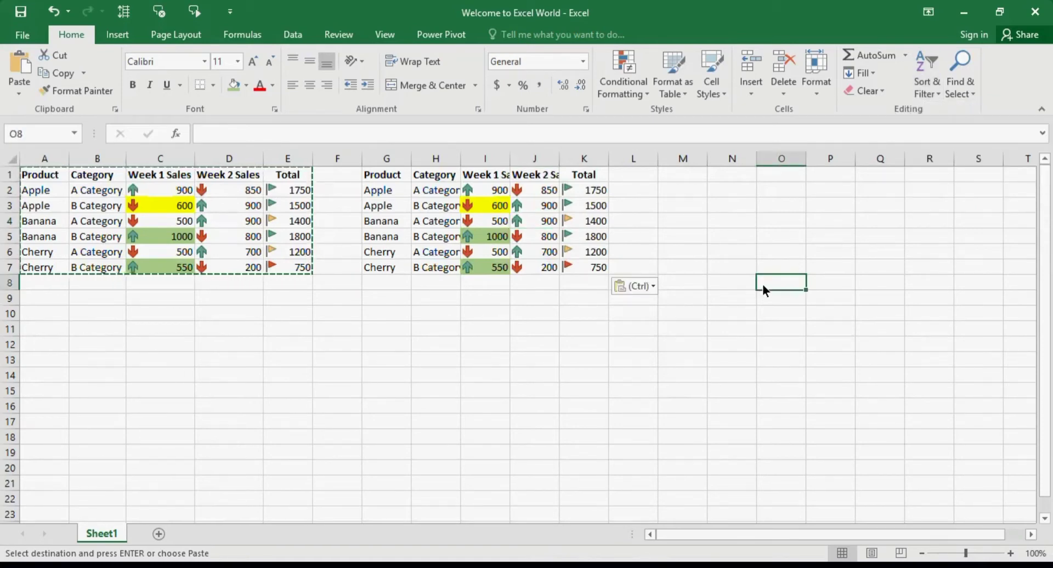
click(547, 162)
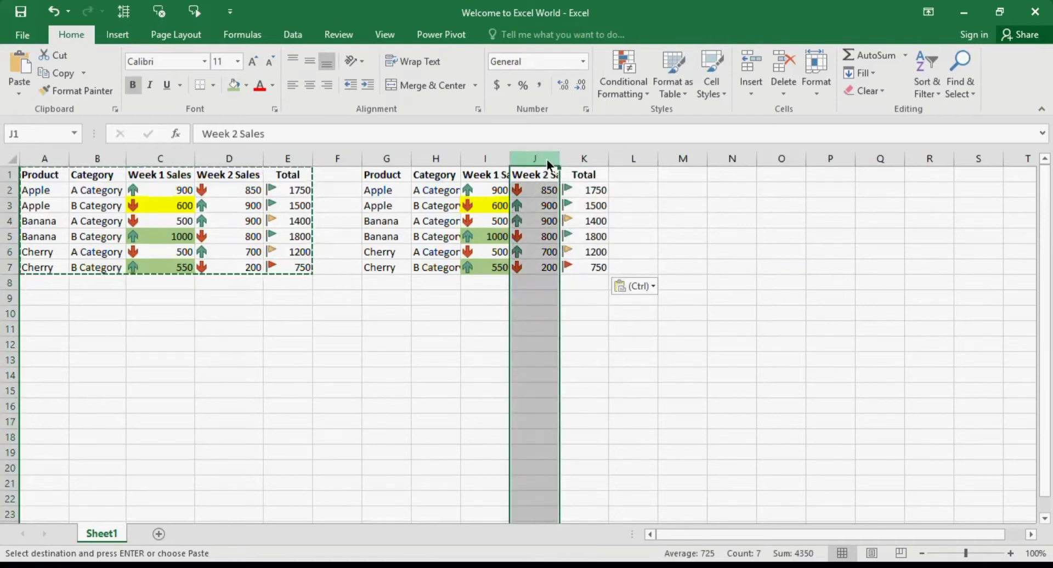
Step: Sort column J smallest to largest, continuing with the current selection only
click(934, 80)
click(955, 110)
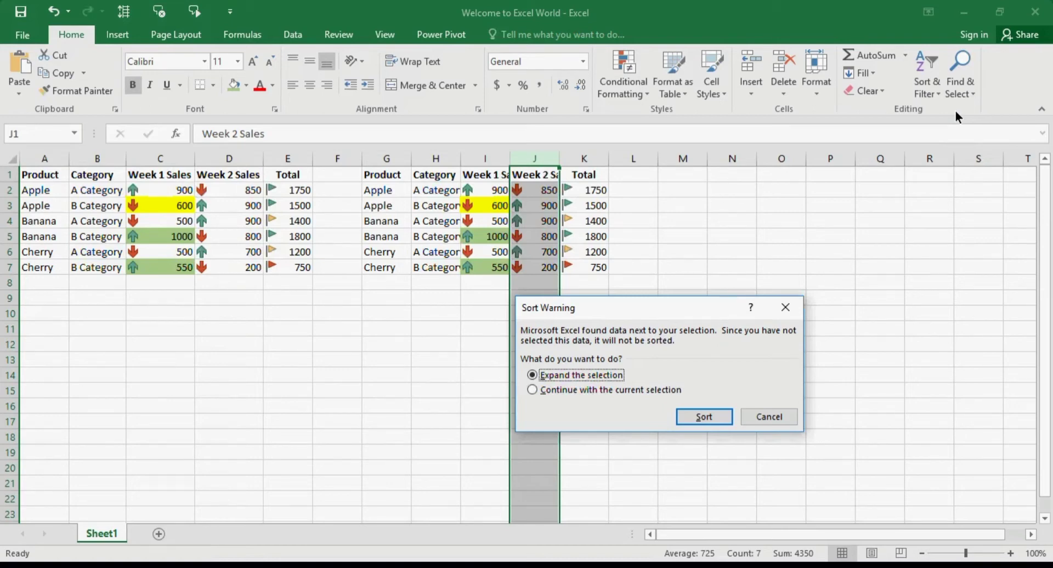
click(657, 386)
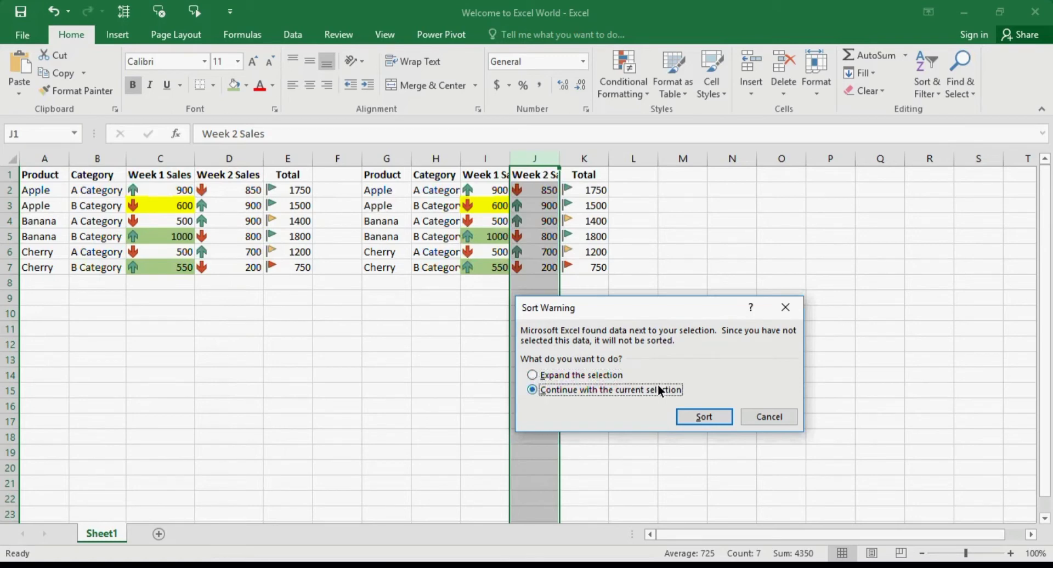
click(712, 420)
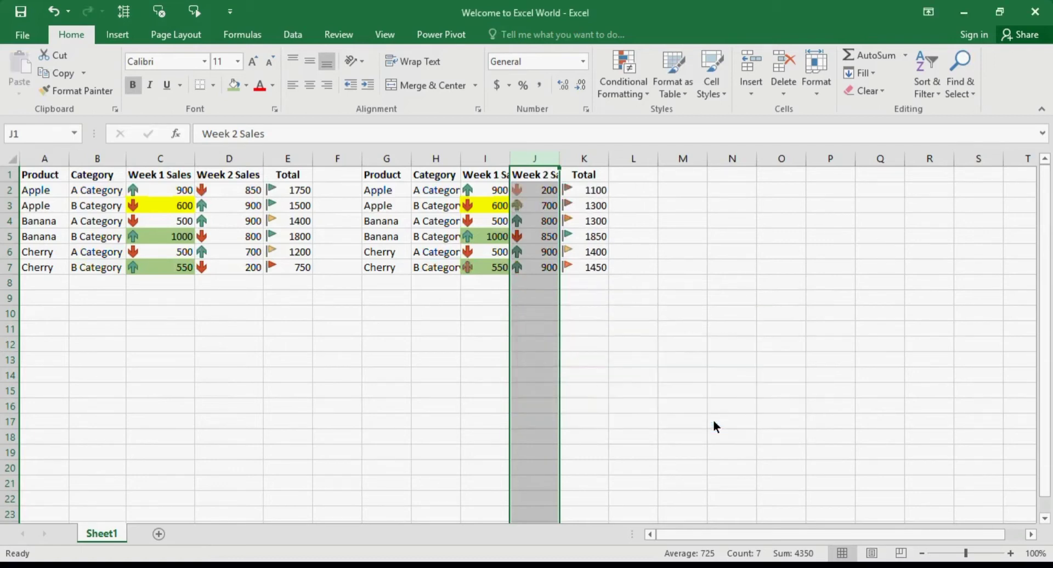
Step: Compare the copy's first-row and row-5 values against the original table's
click(704, 291)
click(549, 191)
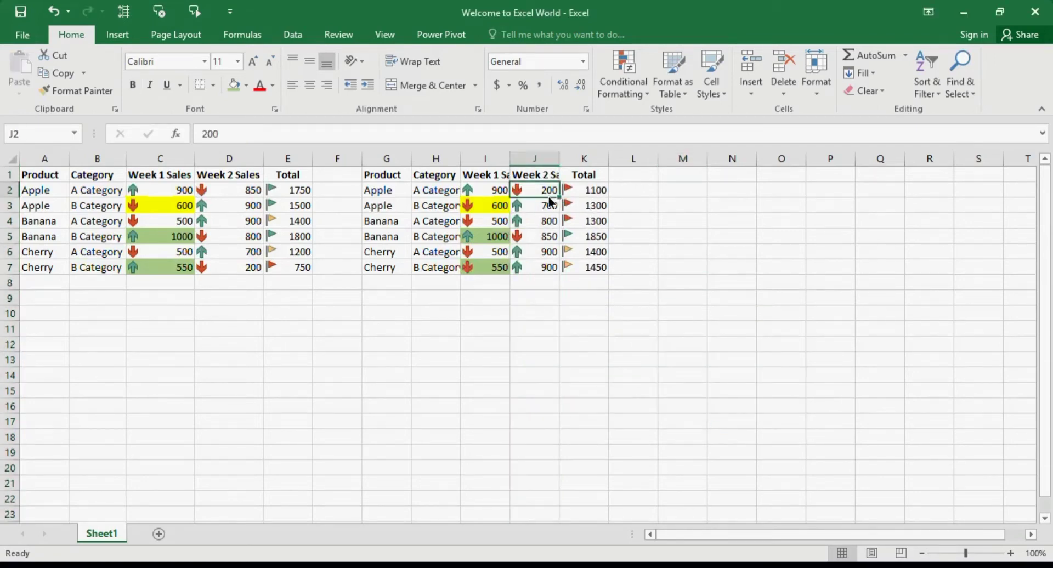
click(364, 193)
click(427, 186)
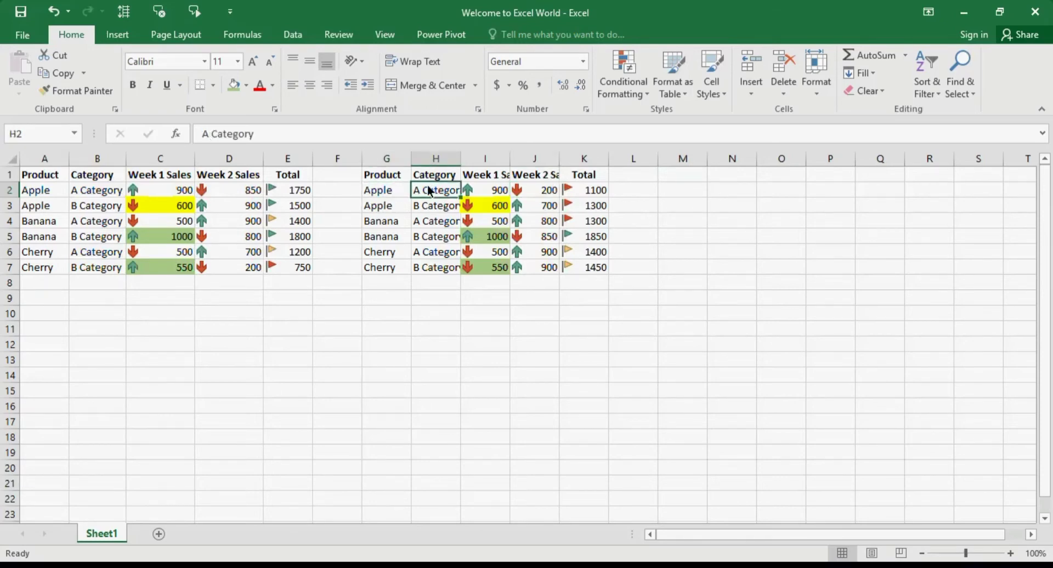
click(474, 194)
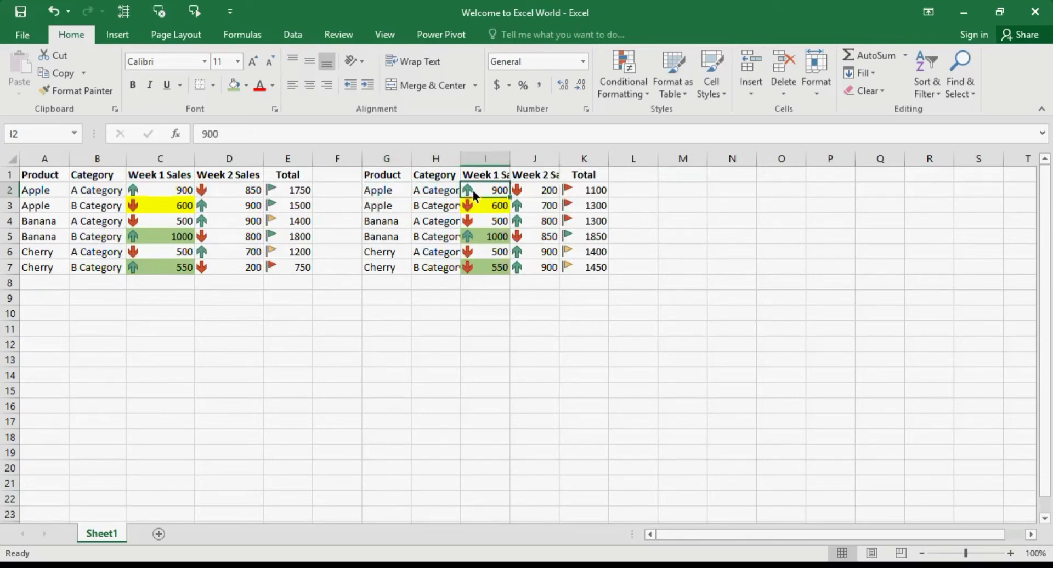
click(531, 189)
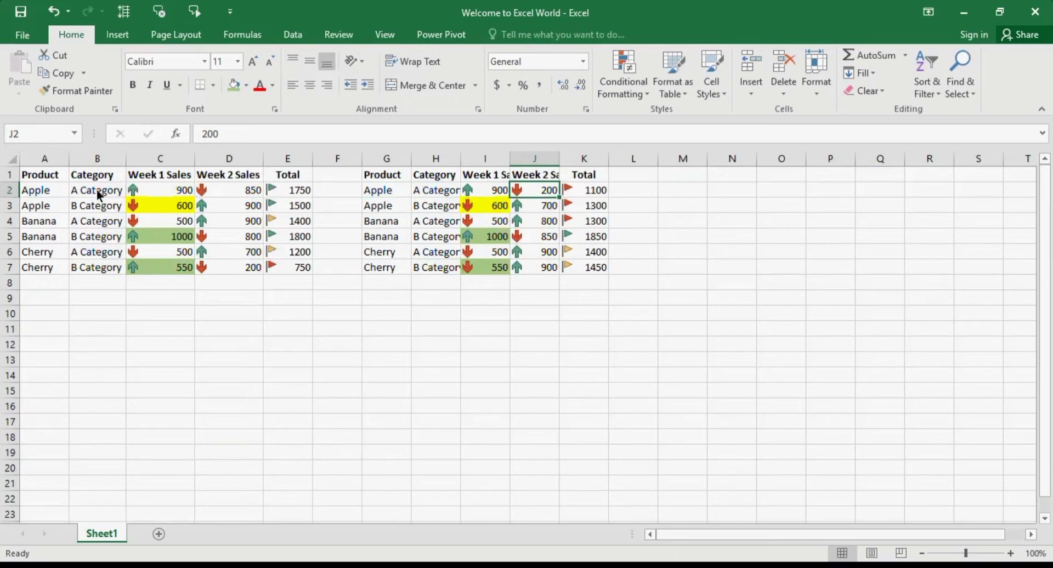
click(58, 189)
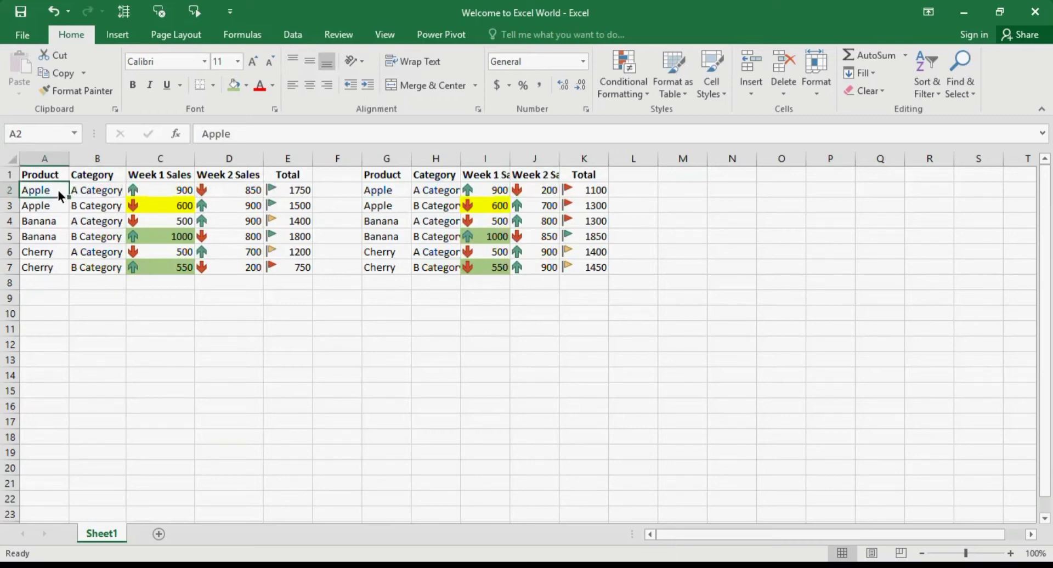
click(189, 190)
click(231, 190)
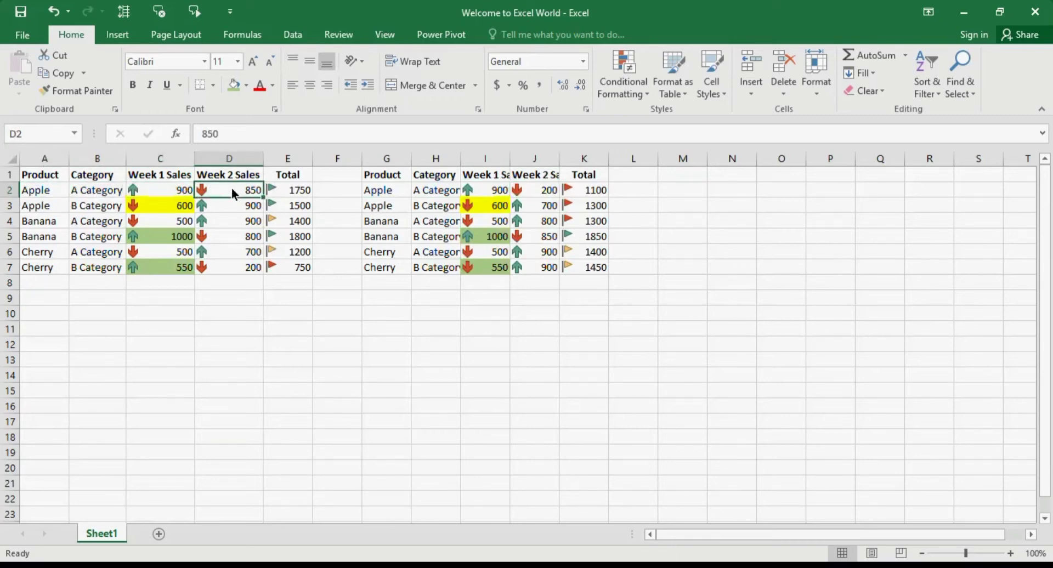
click(532, 233)
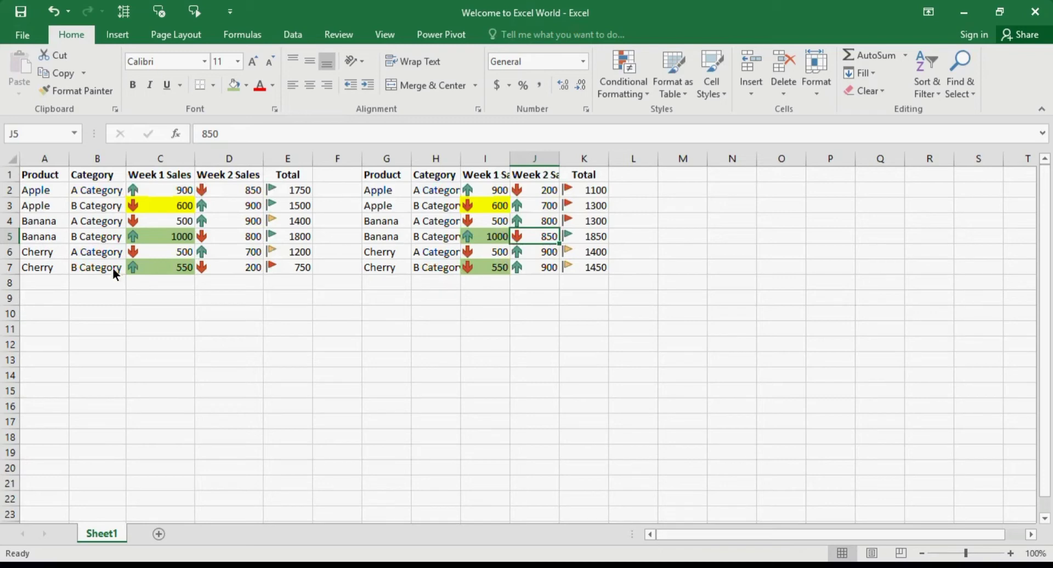
click(241, 242)
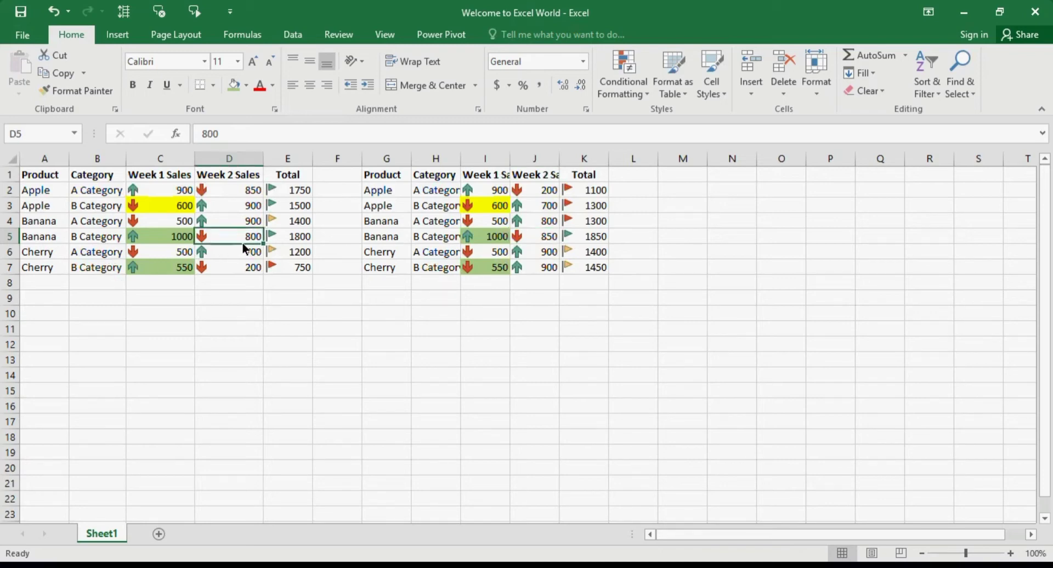
Step: Undo the column-only sort with Ctrl+Z and select Week 2 Sales cell J3
click(540, 239)
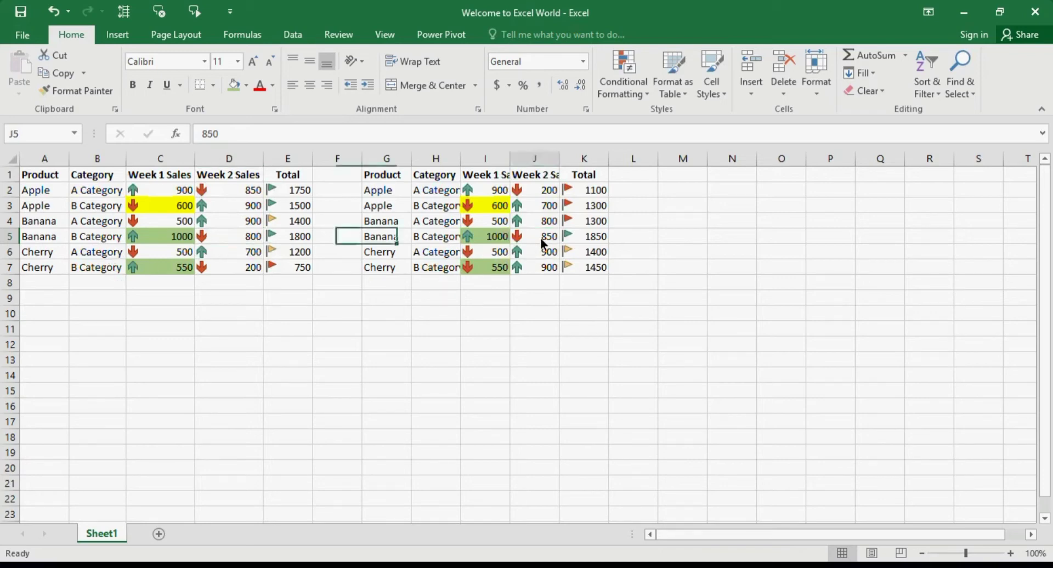
click(548, 177)
click(546, 161)
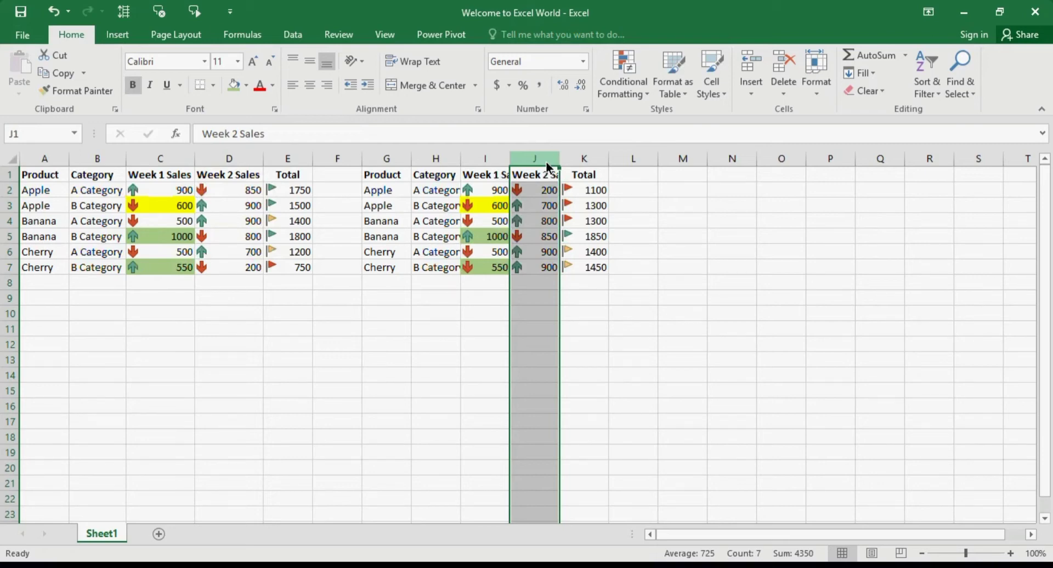
click(531, 205)
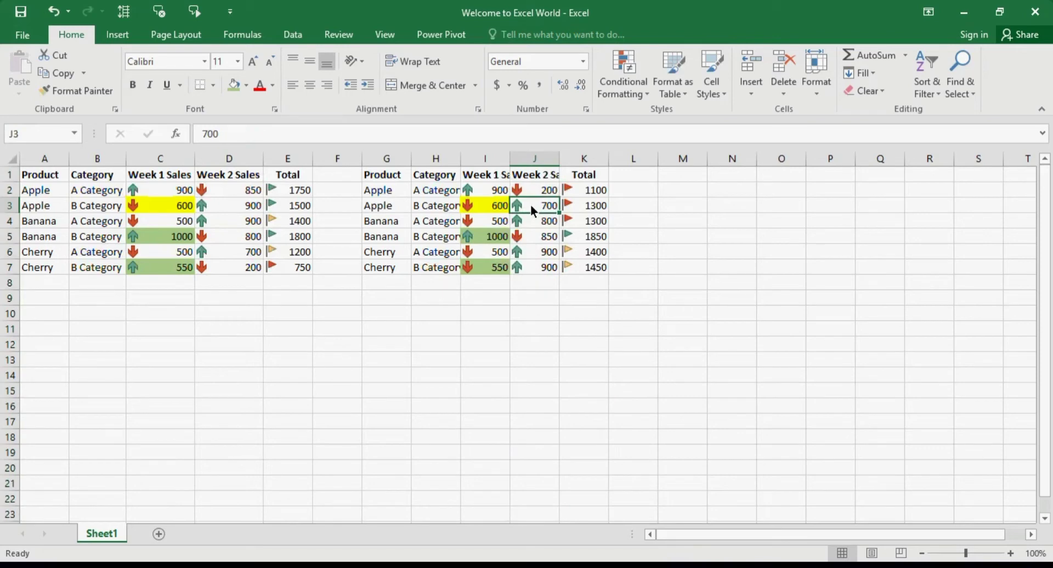
key(ctrl+z)
click(531, 205)
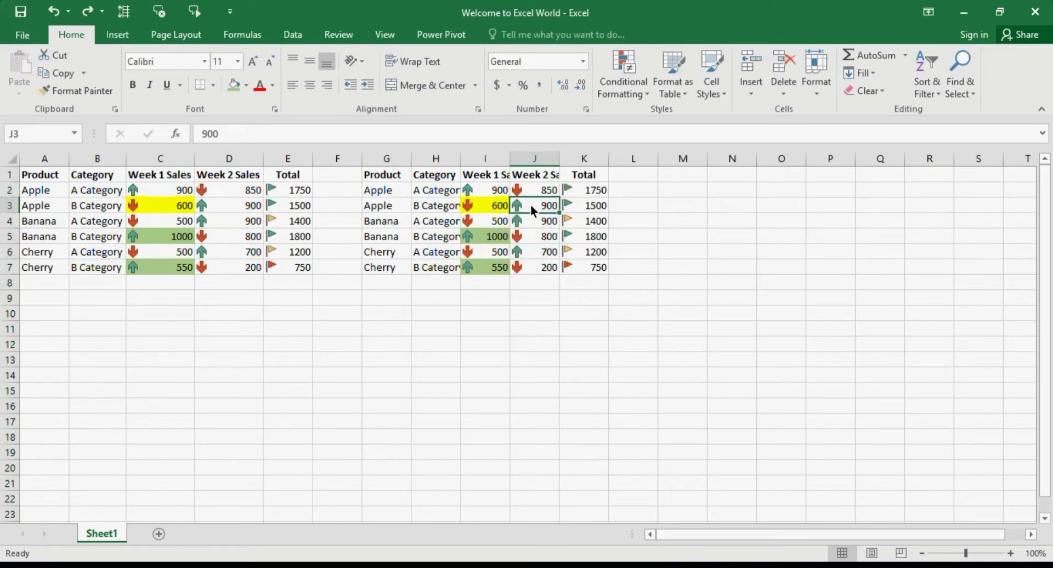
click(535, 156)
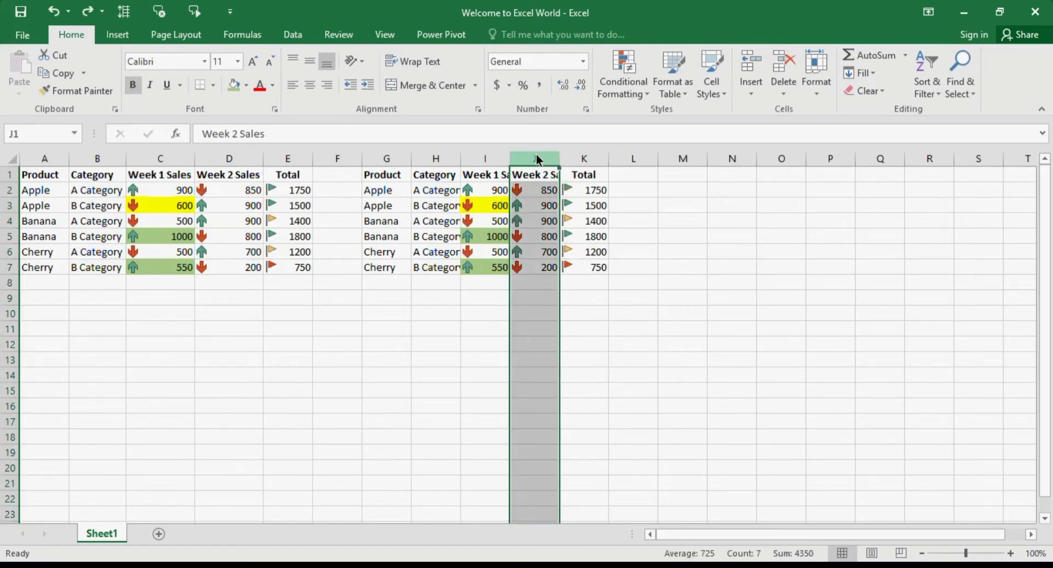
click(539, 212)
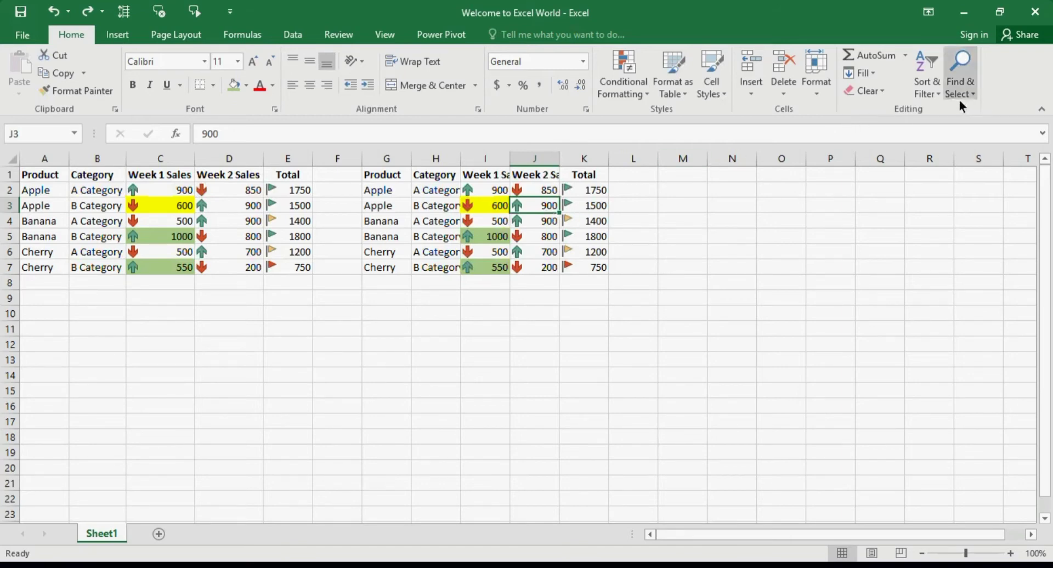
Step: Sort the copied rows by Week 2 Sales from largest to smallest
click(923, 94)
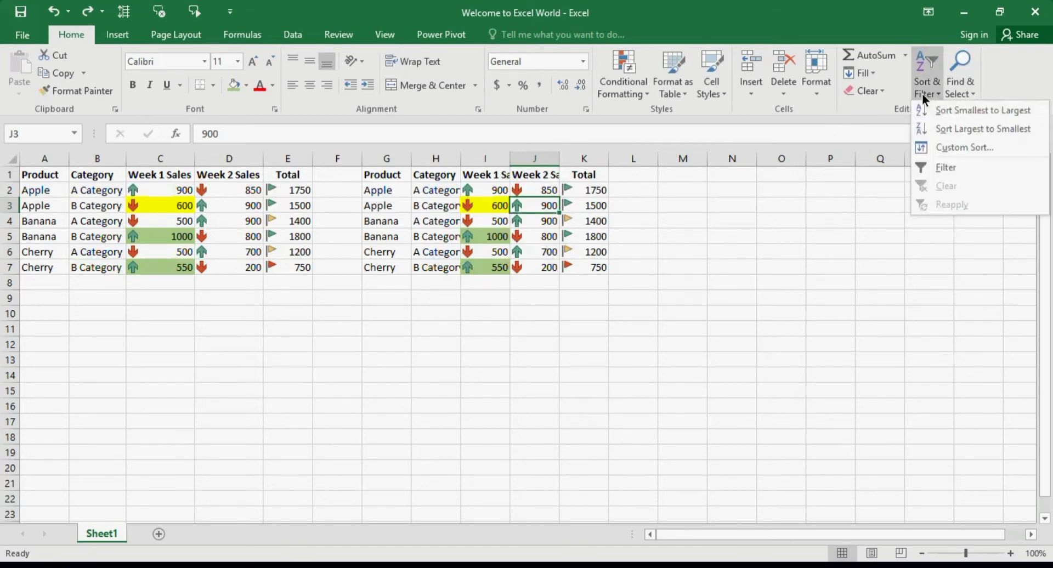
click(941, 127)
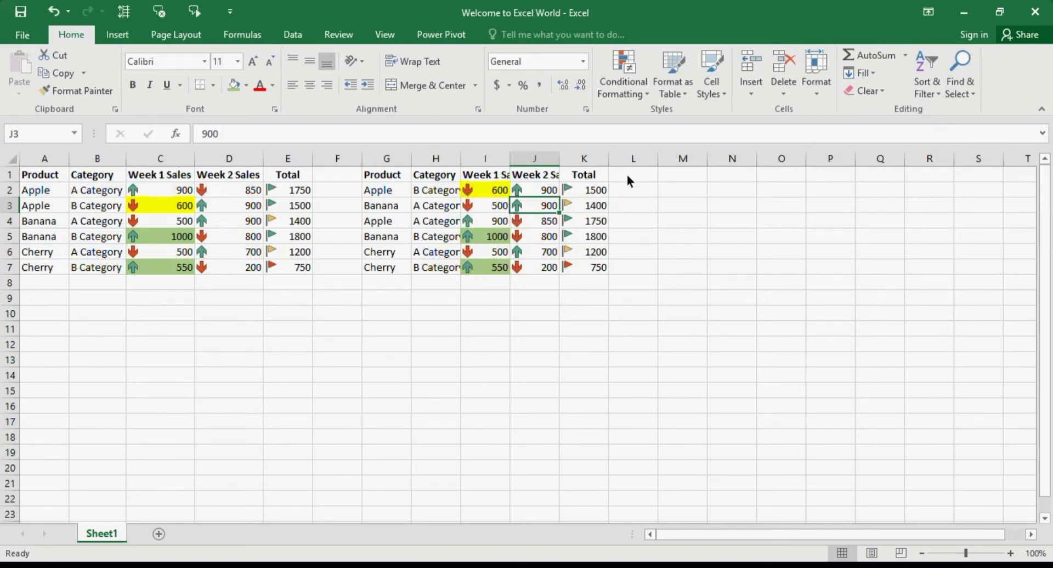
click(549, 225)
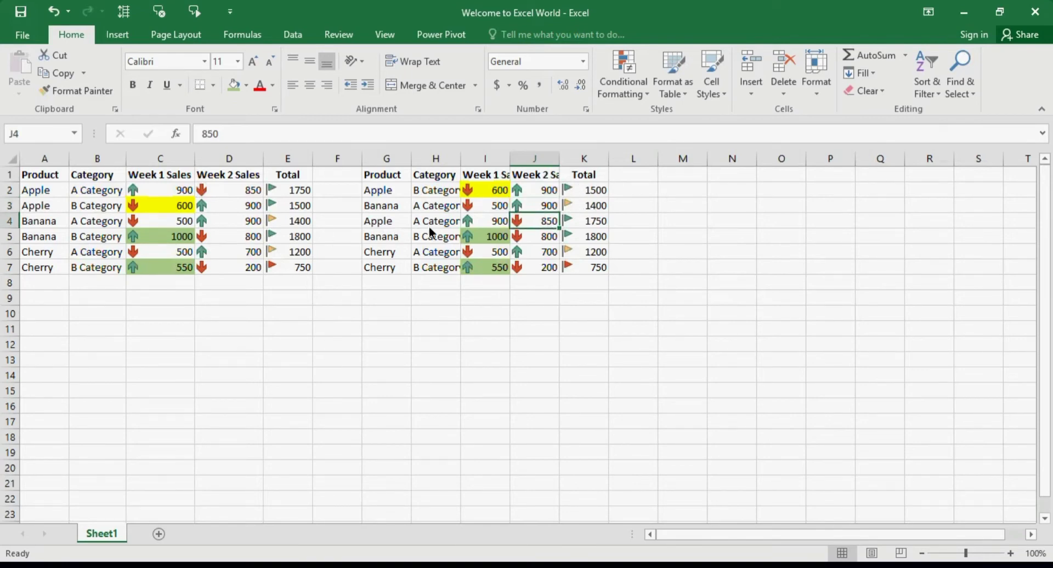
Step: Compare the sorted copy's Week 2 values with the original rows, then select the whole copy
click(41, 196)
click(75, 193)
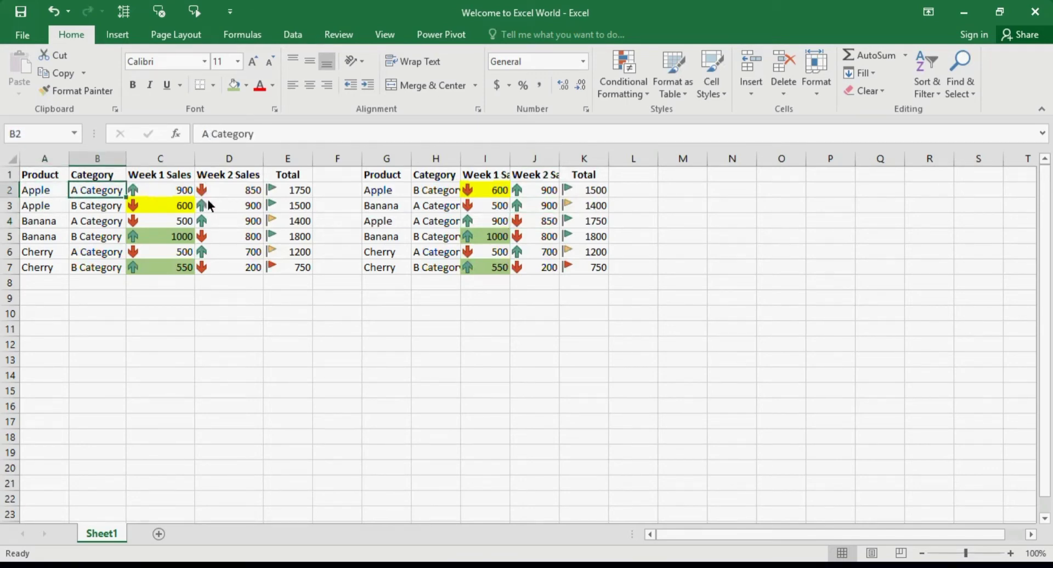
click(229, 202)
click(535, 227)
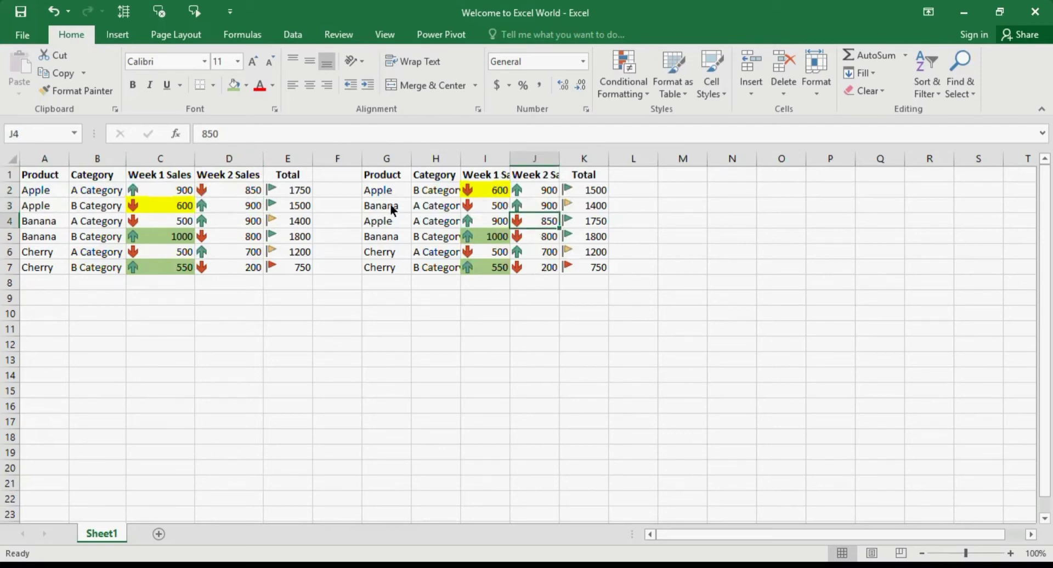
click(533, 234)
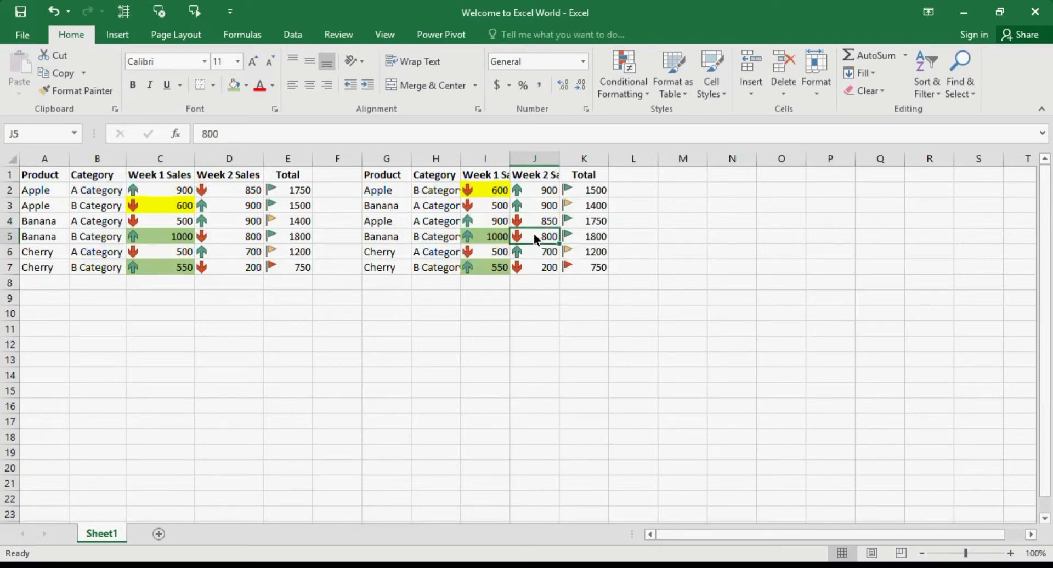
click(54, 234)
click(89, 237)
click(237, 239)
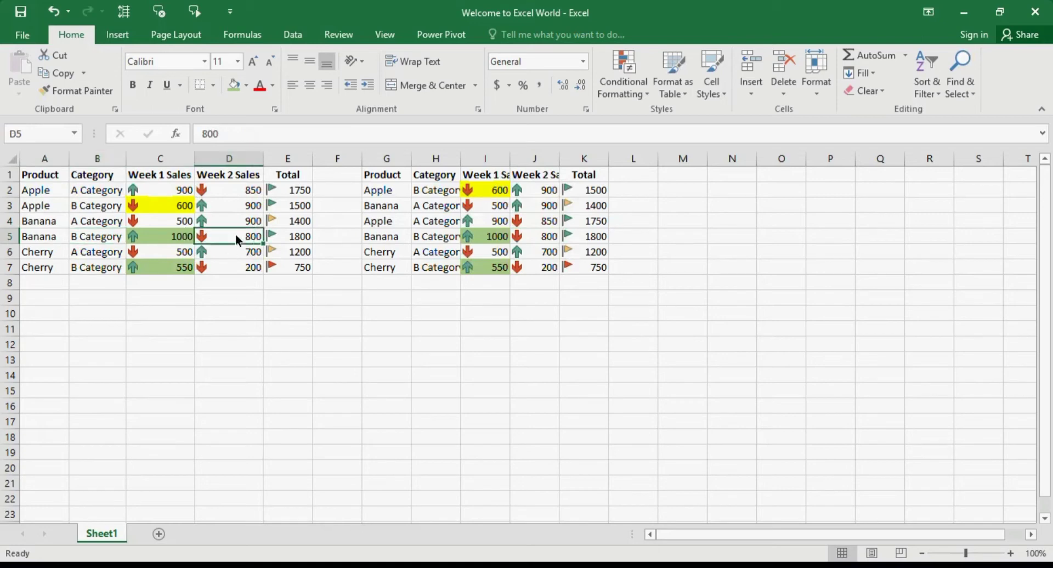
click(550, 210)
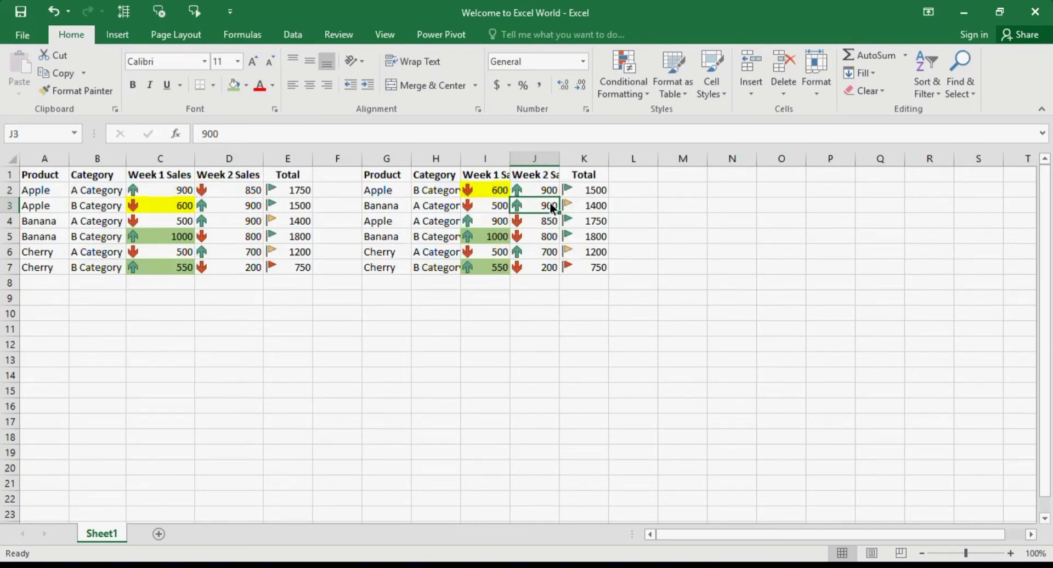
key(ctrl+a)
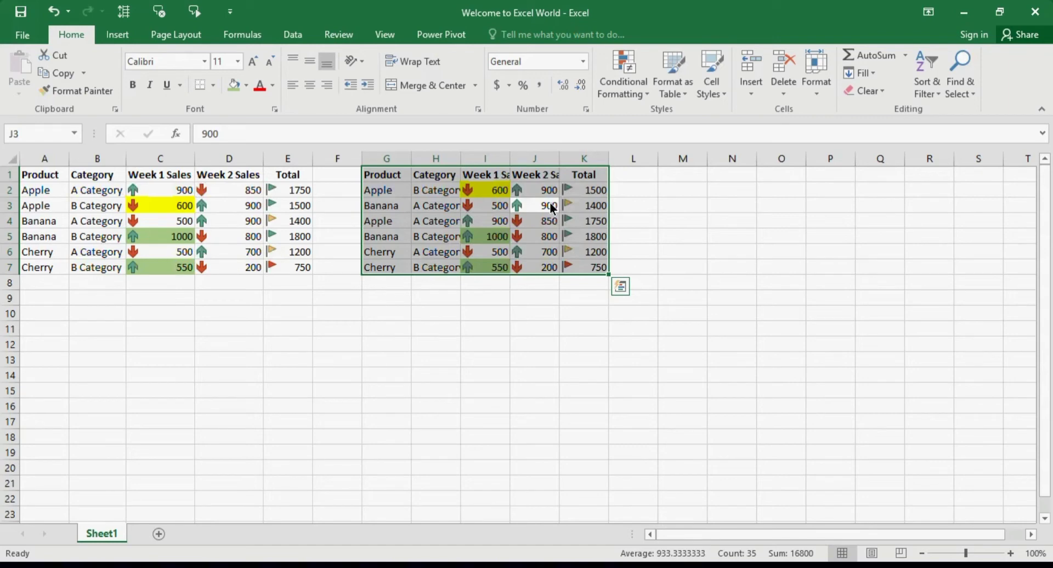
click(550, 202)
click(493, 222)
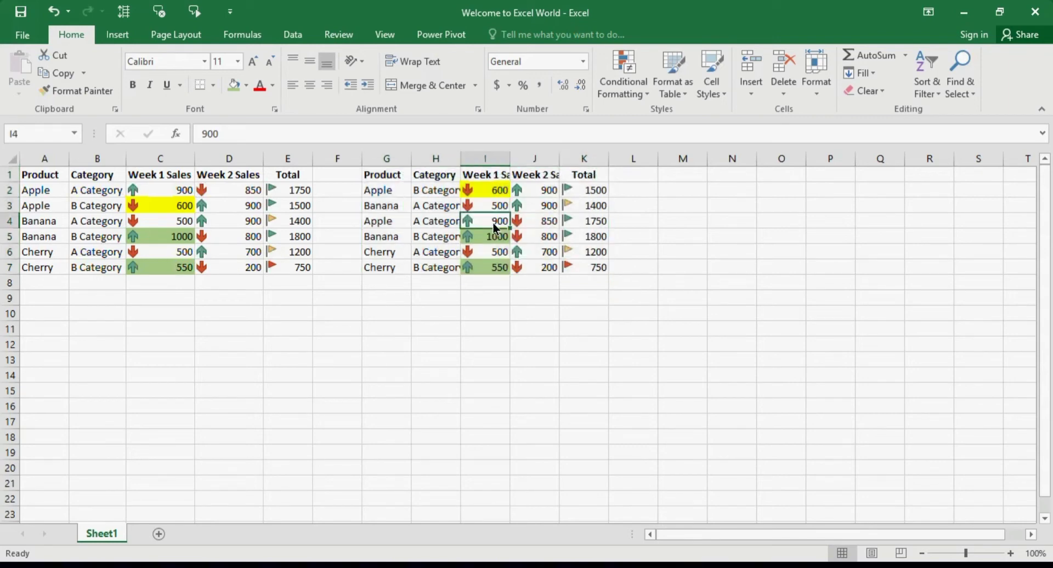
key(ctrl+a)
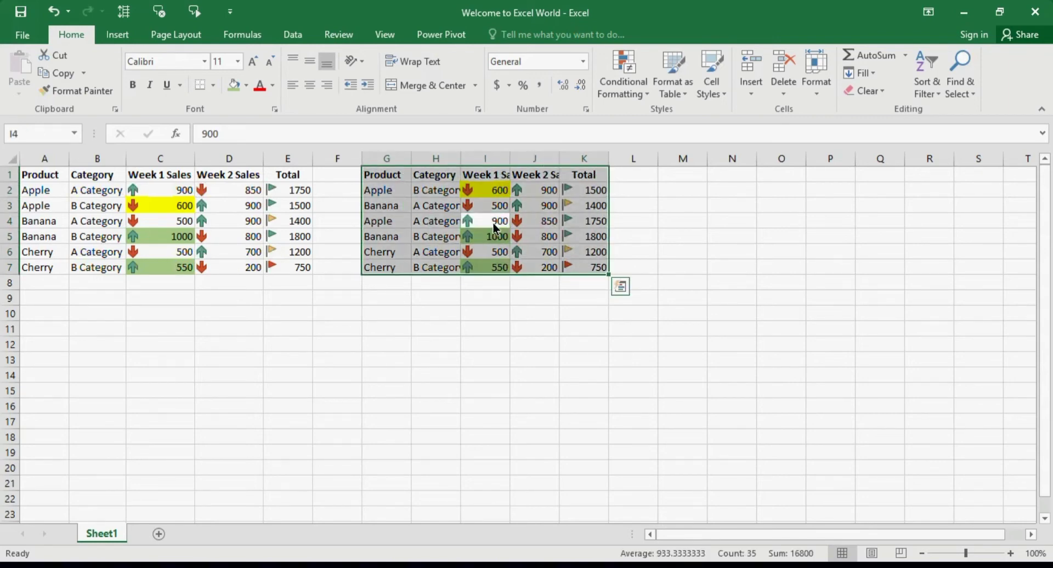
click(717, 243)
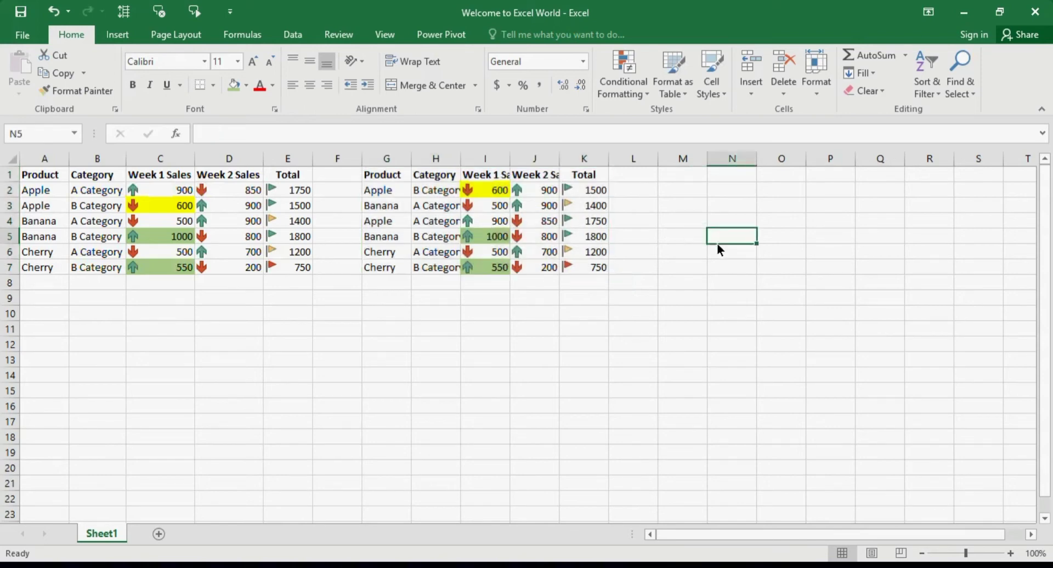
click(680, 351)
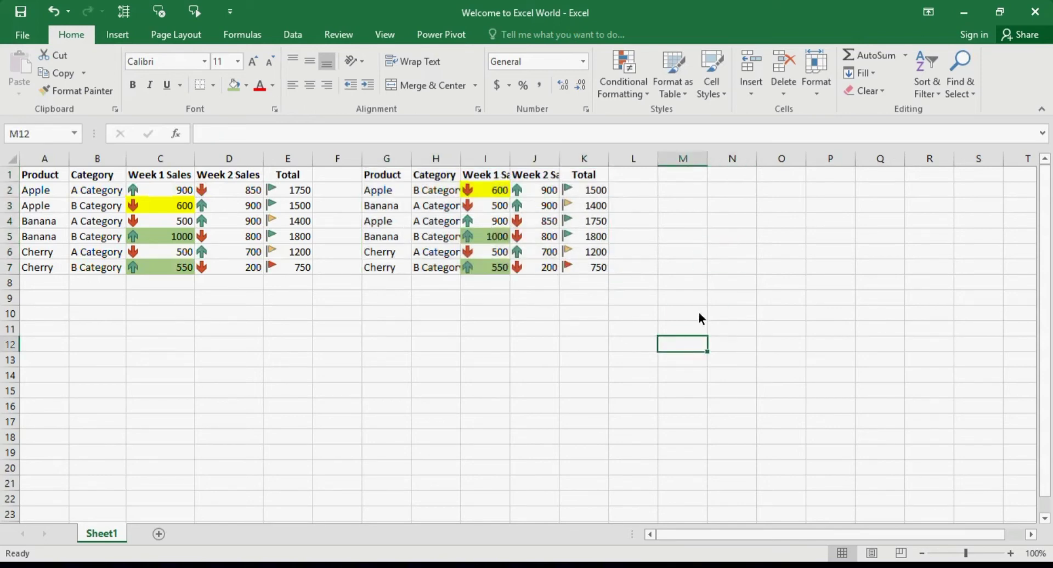
click(924, 81)
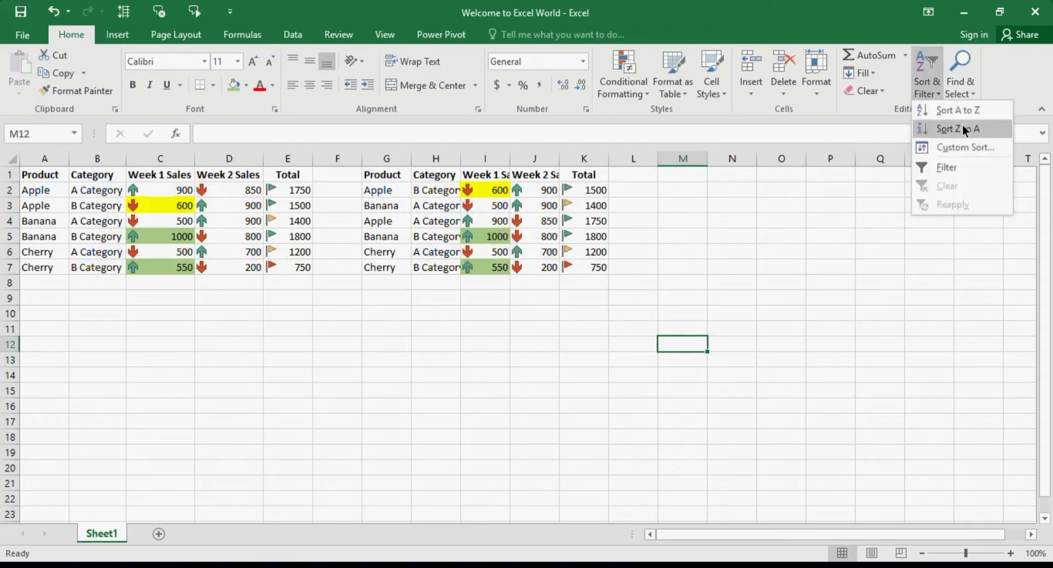
click(962, 124)
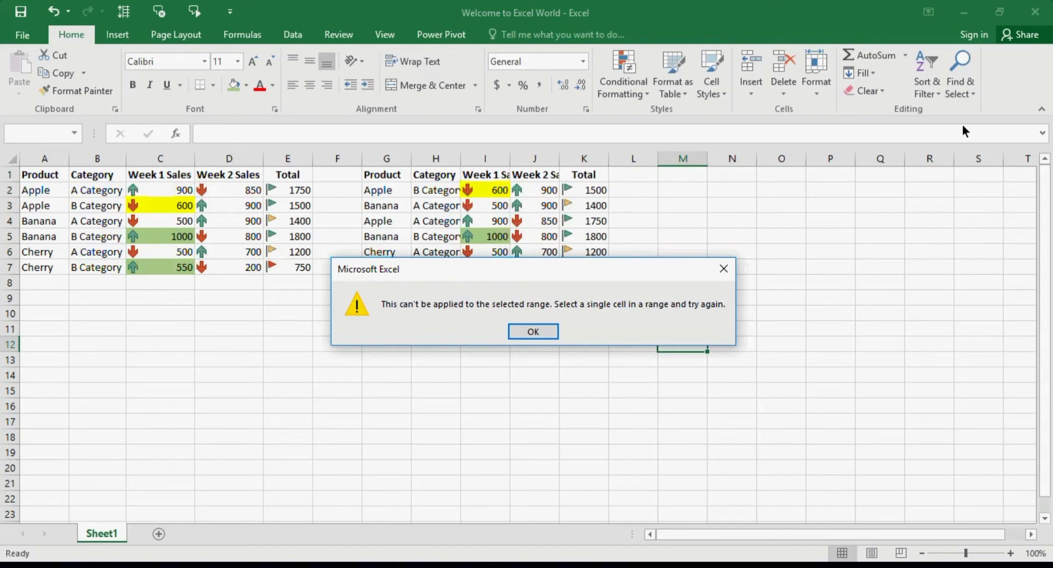
click(524, 337)
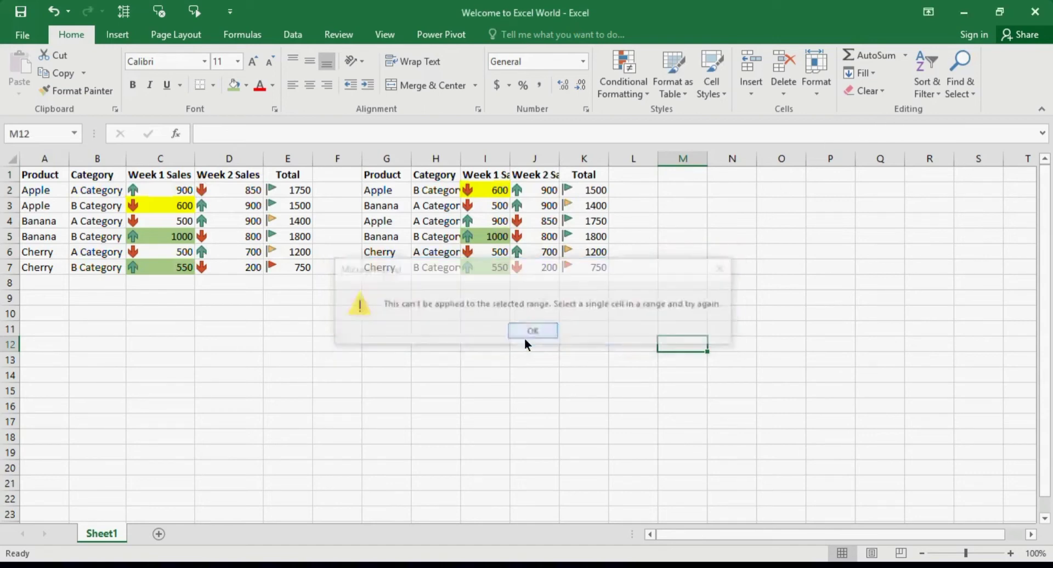
click(378, 235)
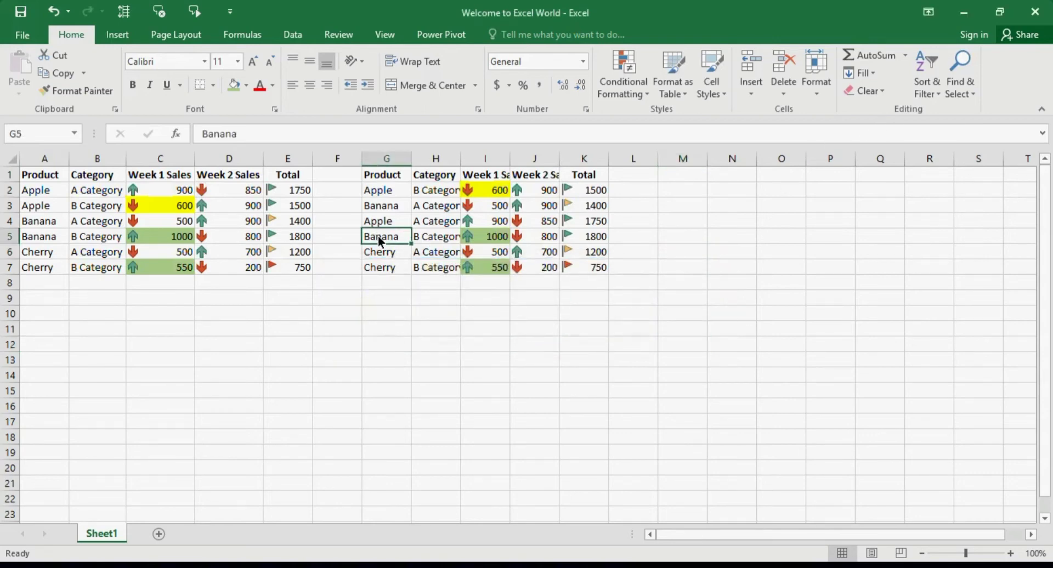
key(shift+Right)
key(shift+Right)
key(shift+Right)
key(shift+Right)
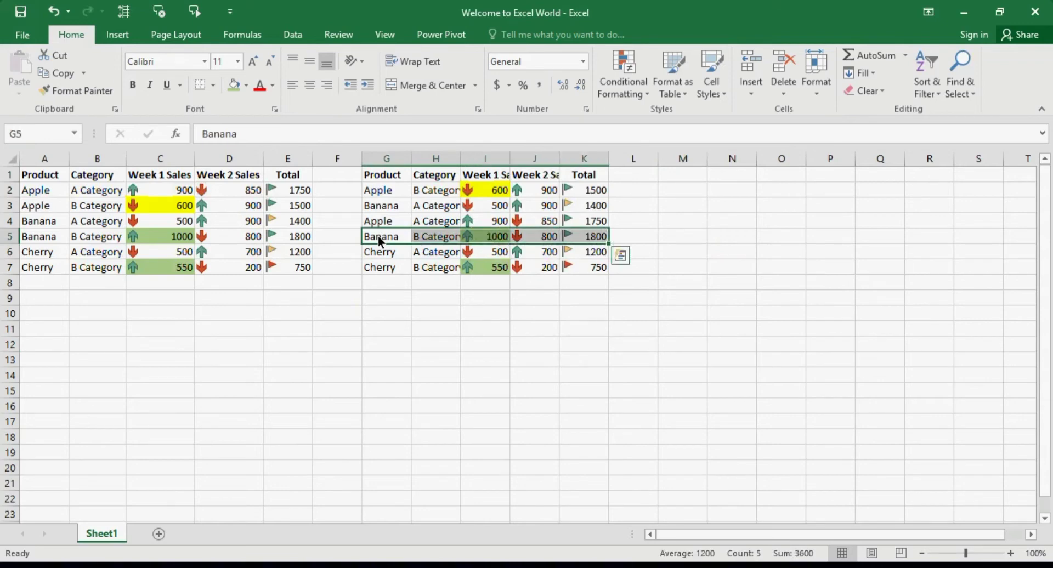
right_click(378, 240)
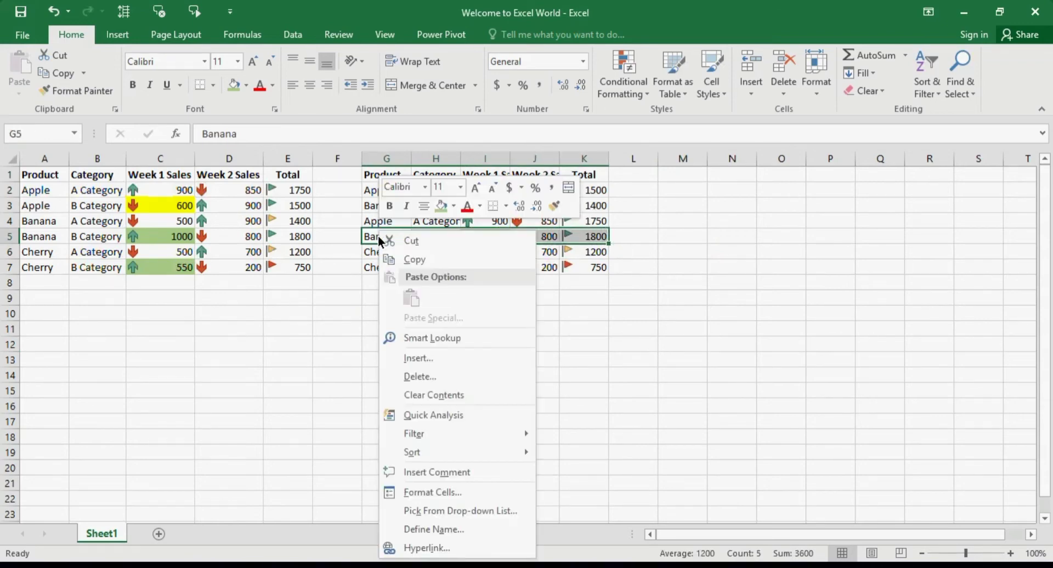
click(458, 370)
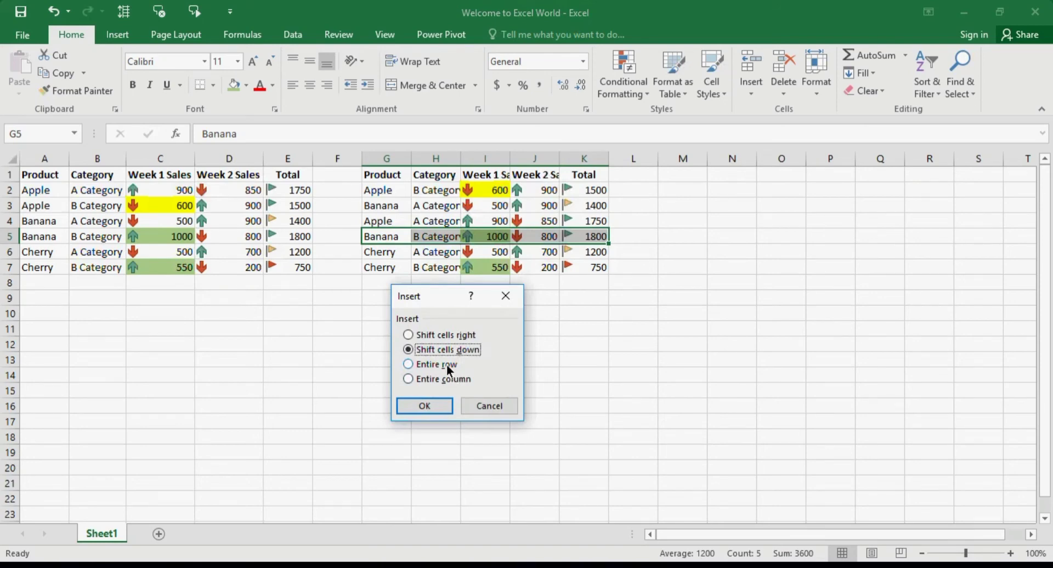
click(446, 364)
click(439, 403)
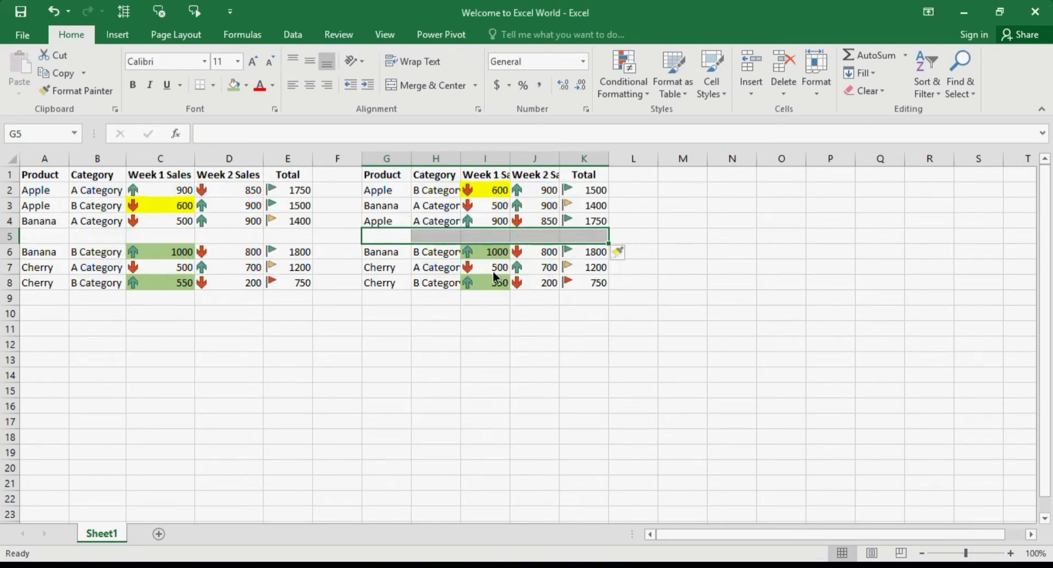
click(585, 222)
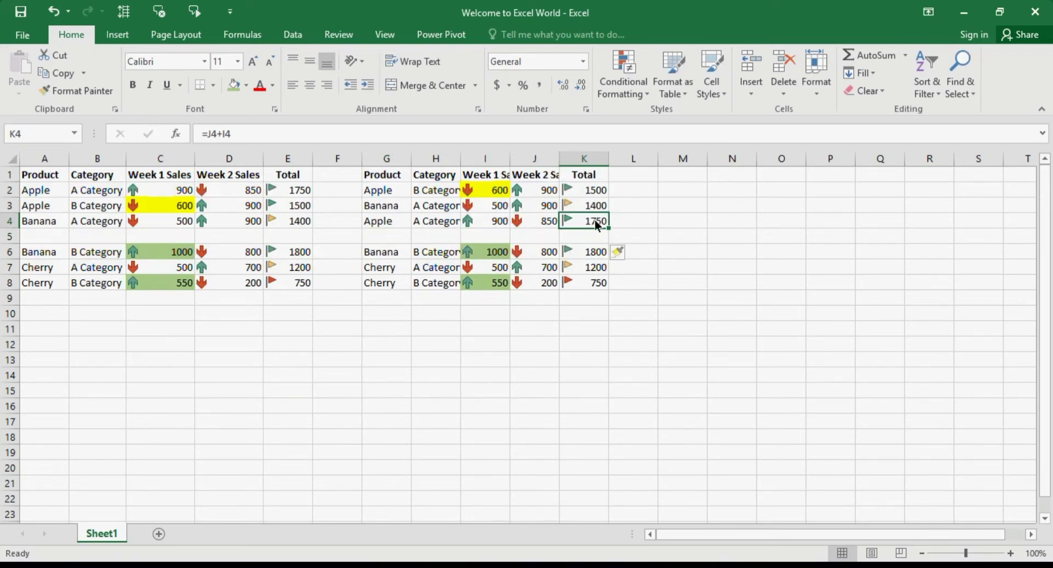
click(933, 90)
click(955, 129)
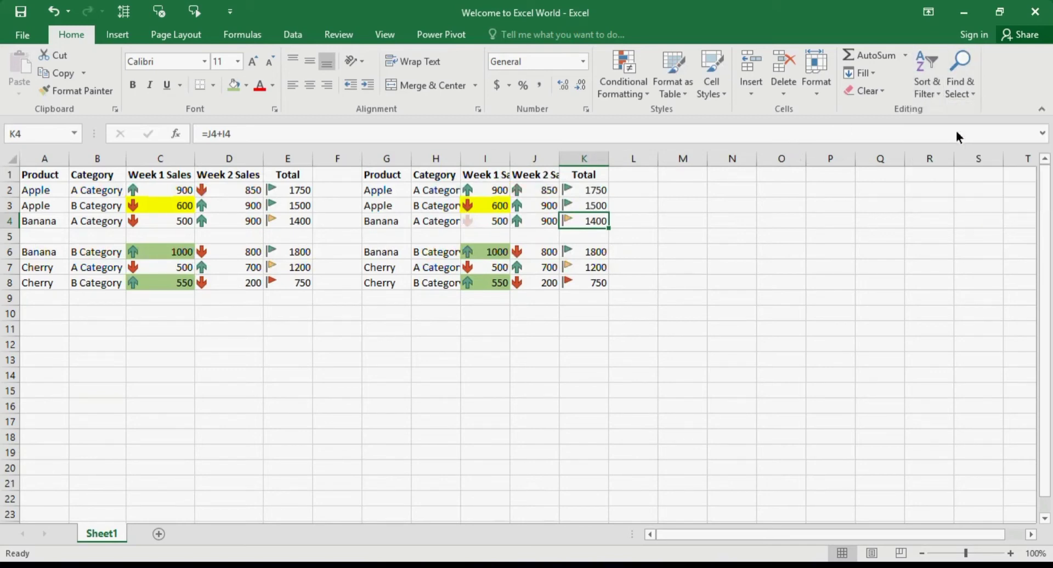
click(674, 224)
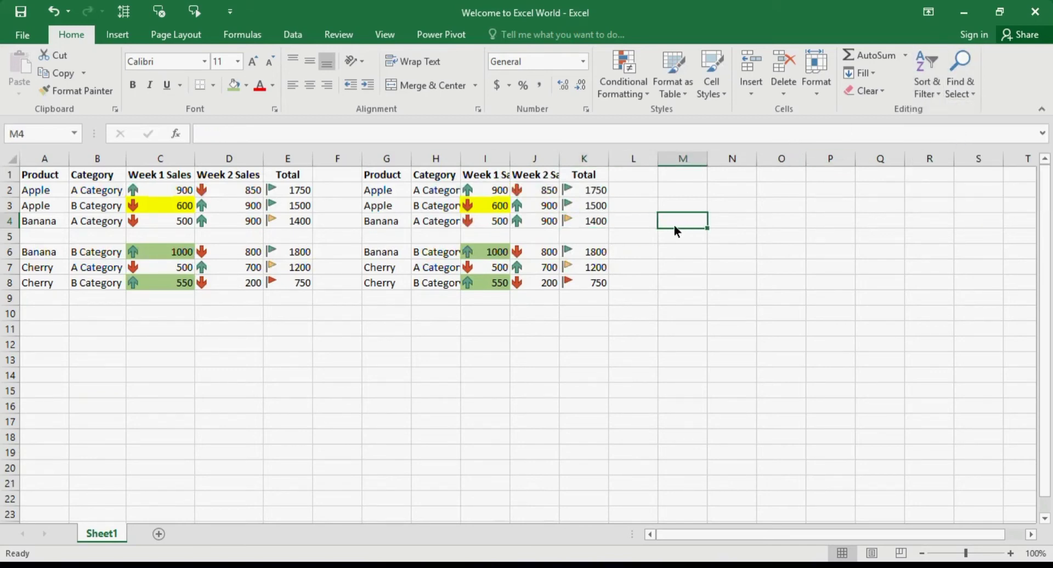
click(593, 251)
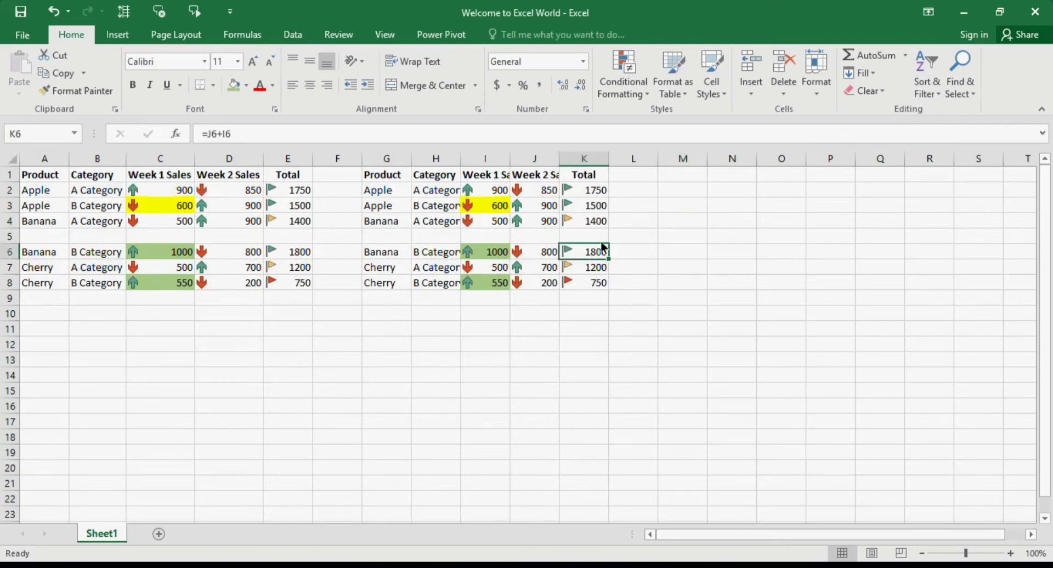
click(599, 194)
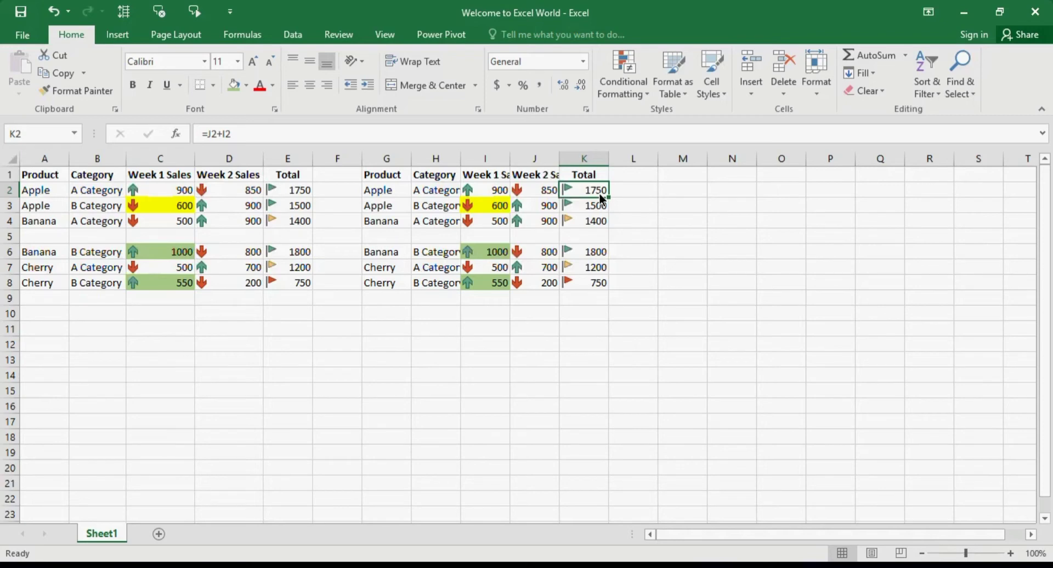
key(ctrl+a)
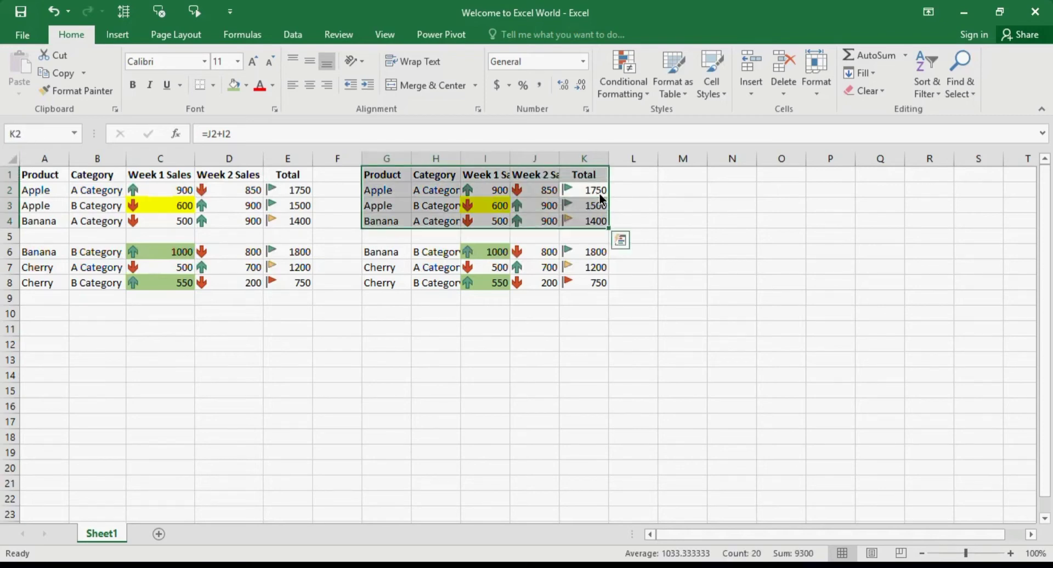
click(586, 249)
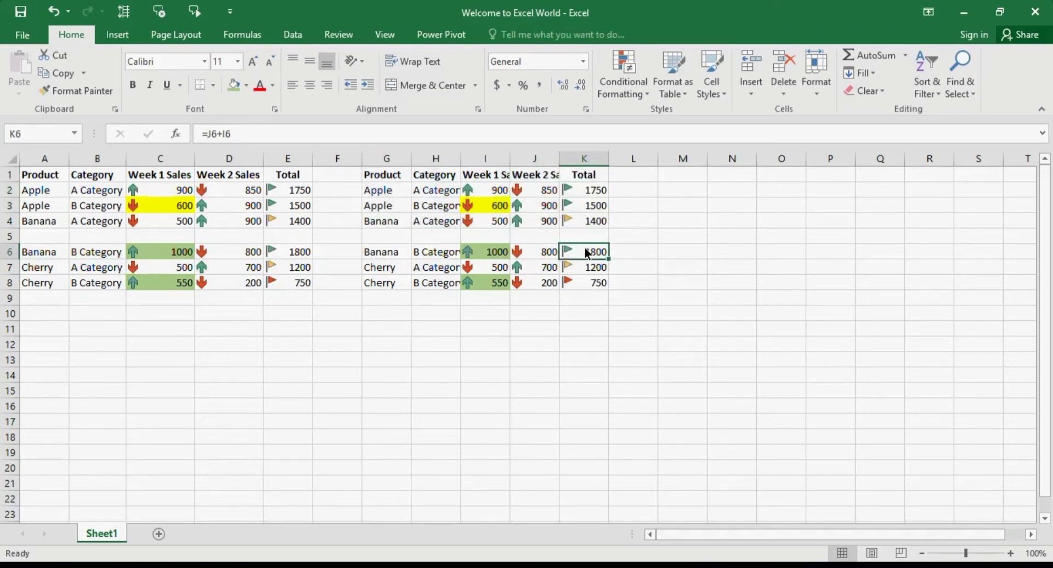
key(ctrl+a)
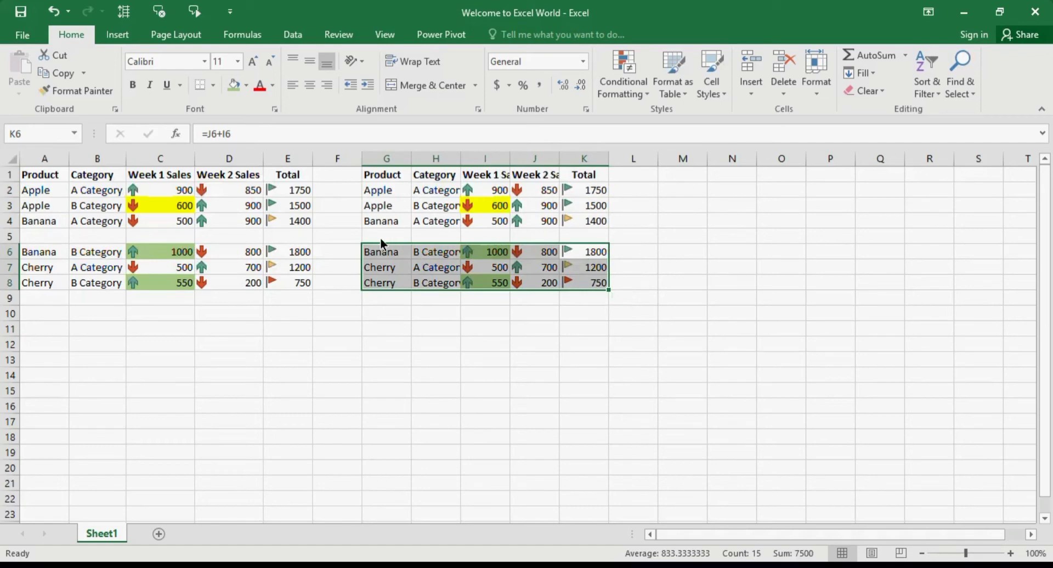
click(382, 240)
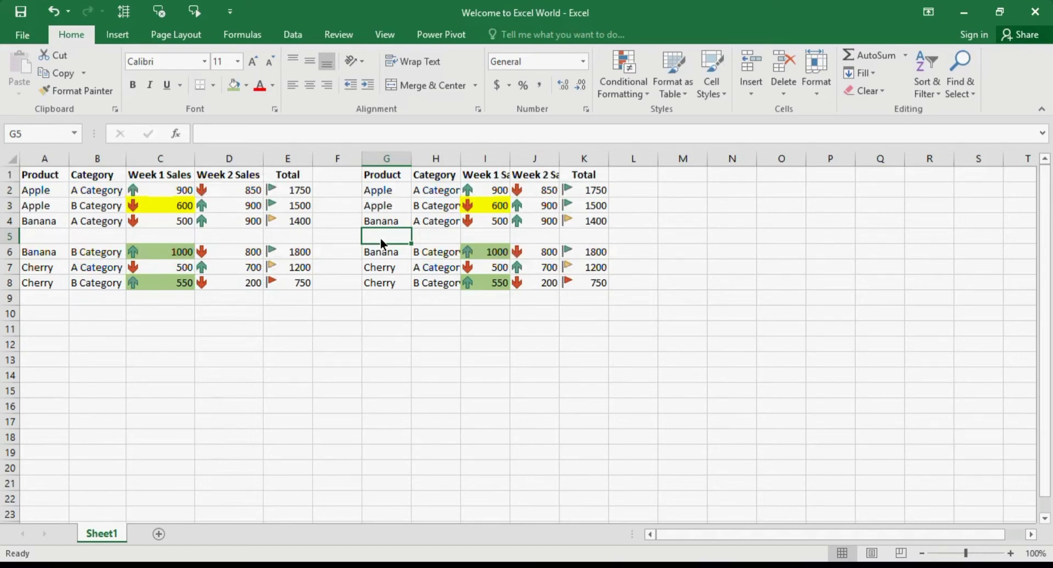
key(ctrl+z)
key(ctrl+z)
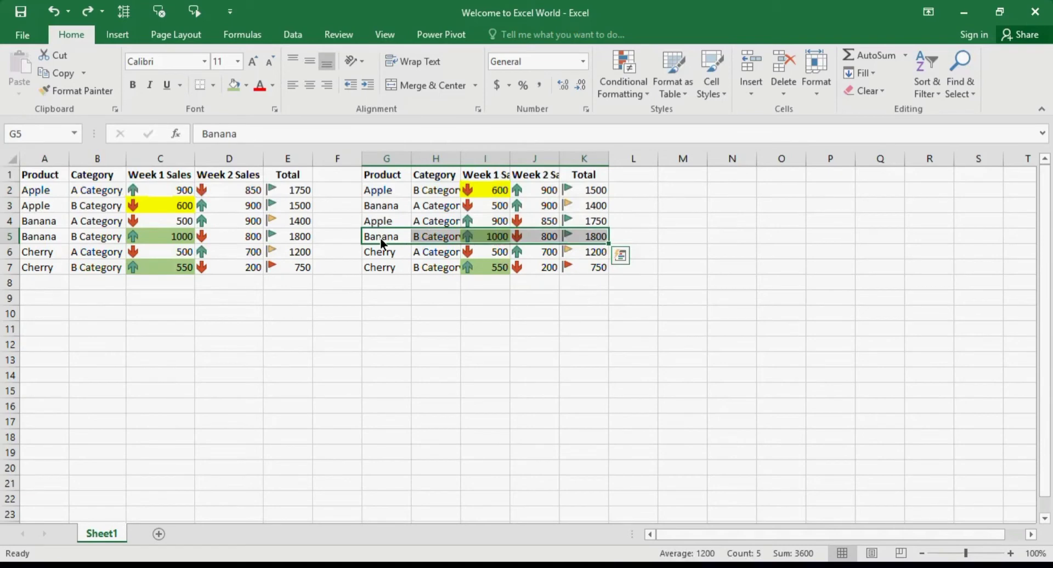
Step: Delete the Apple product name from G4 so that cell is blank
click(695, 235)
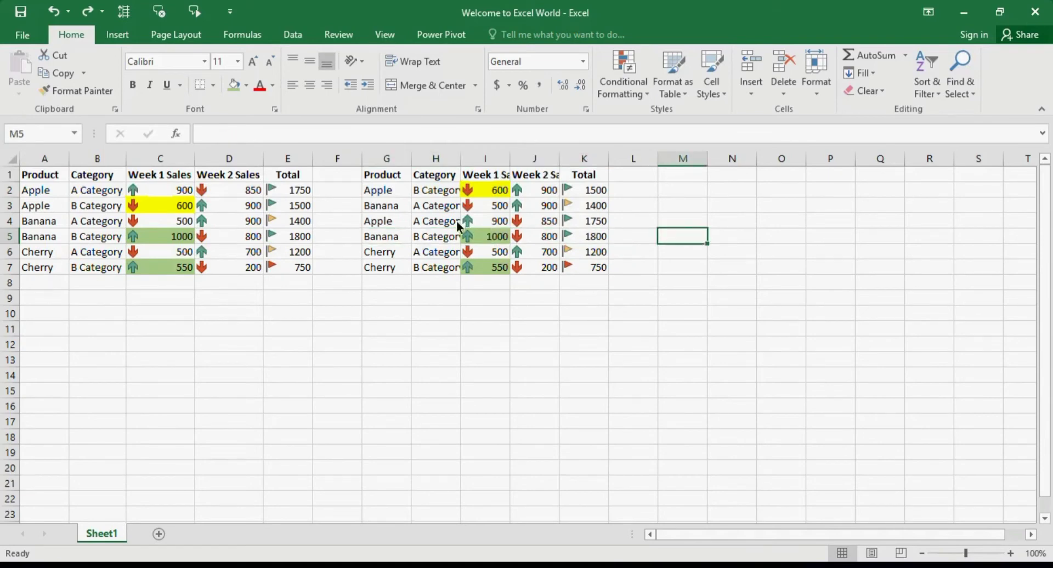
click(386, 226)
key(Delete)
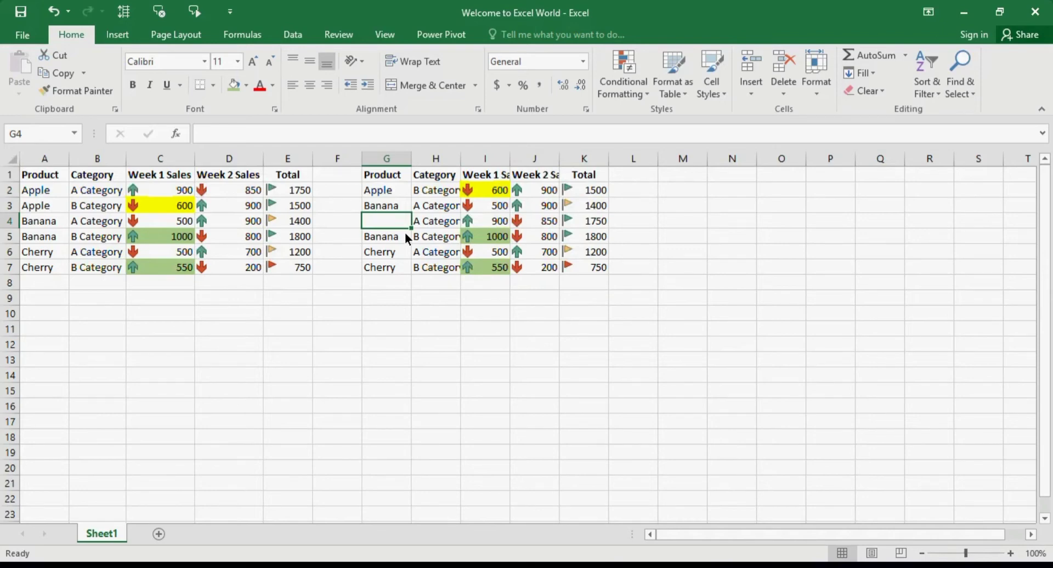
key(ctrl+z)
key(ctrl+y)
Step: Sort the copied table by Total from largest to smallest
click(593, 185)
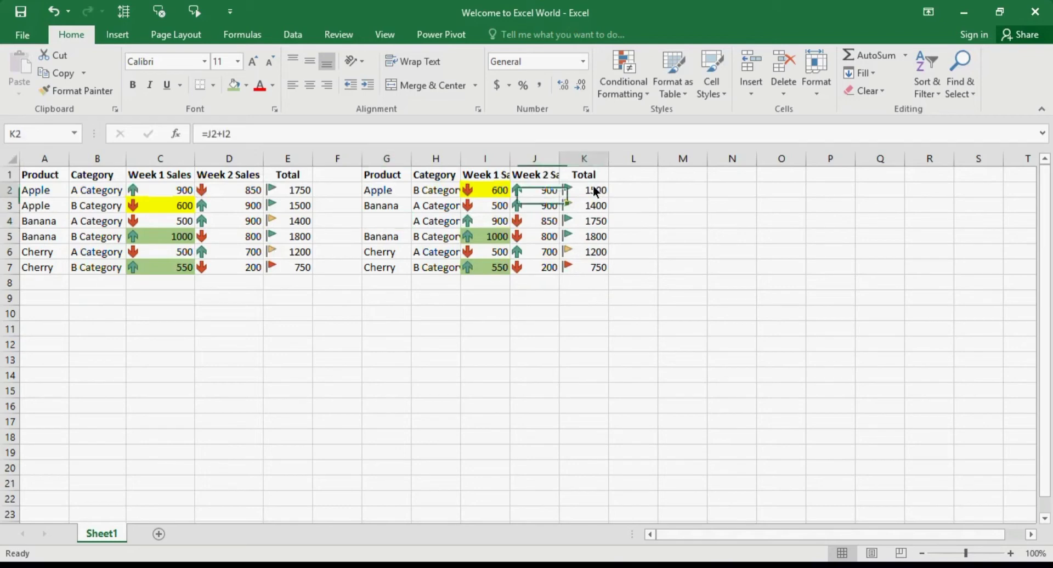
click(915, 86)
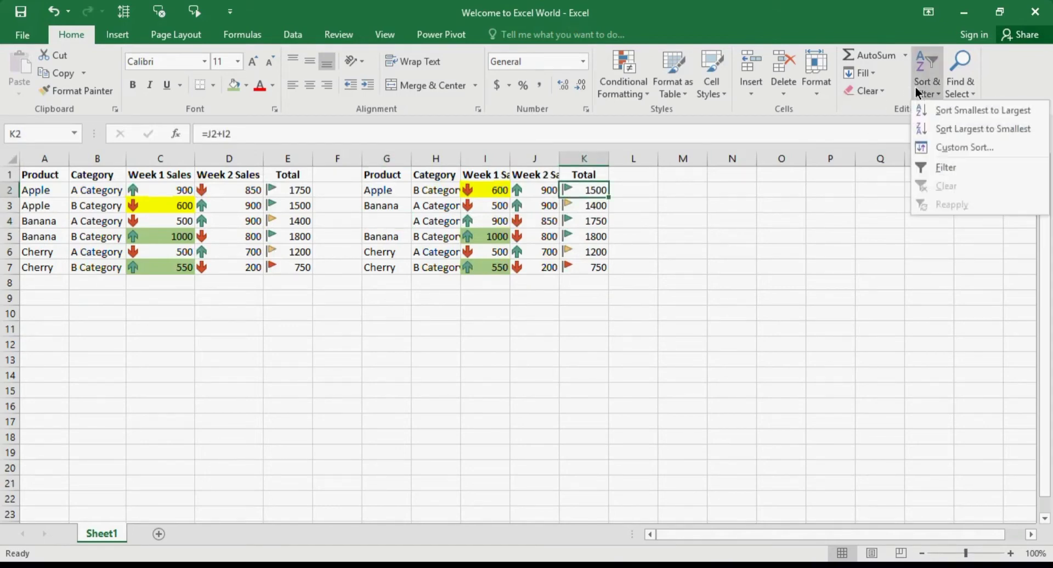
click(948, 128)
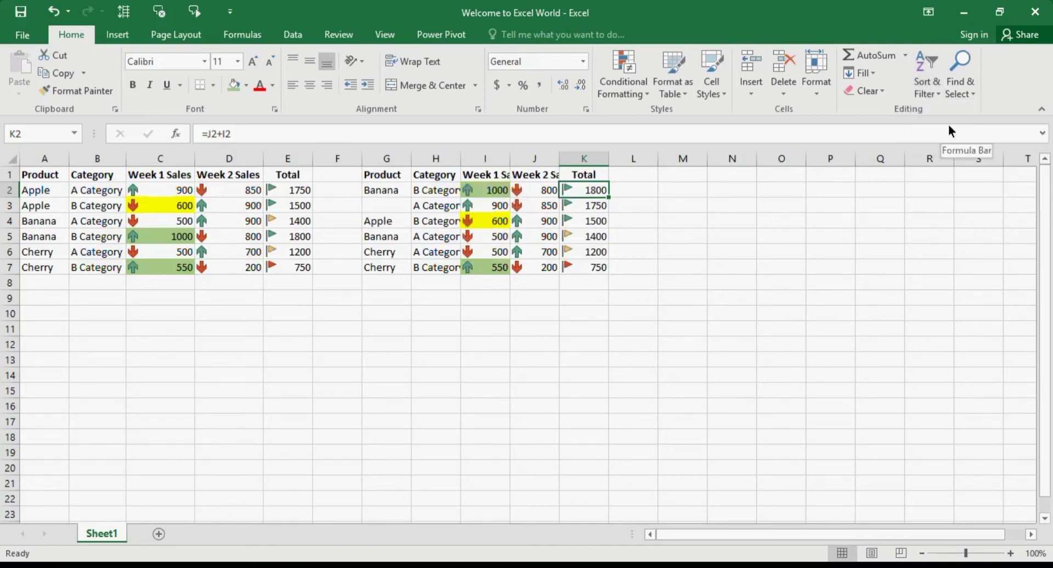
click(381, 208)
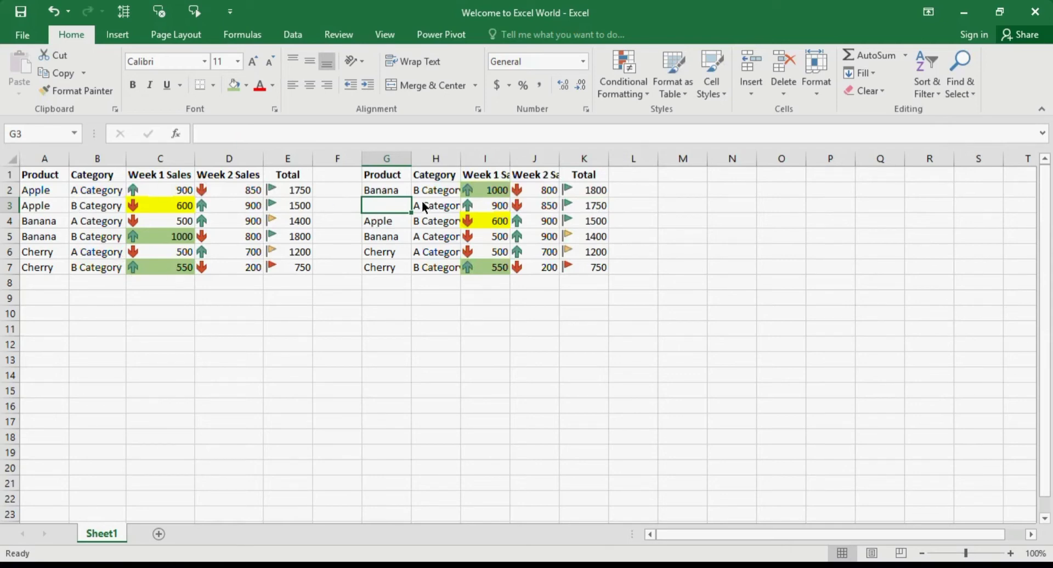
Step: Copy the Apple name into the blank Product cell above, then undo that paste
click(386, 223)
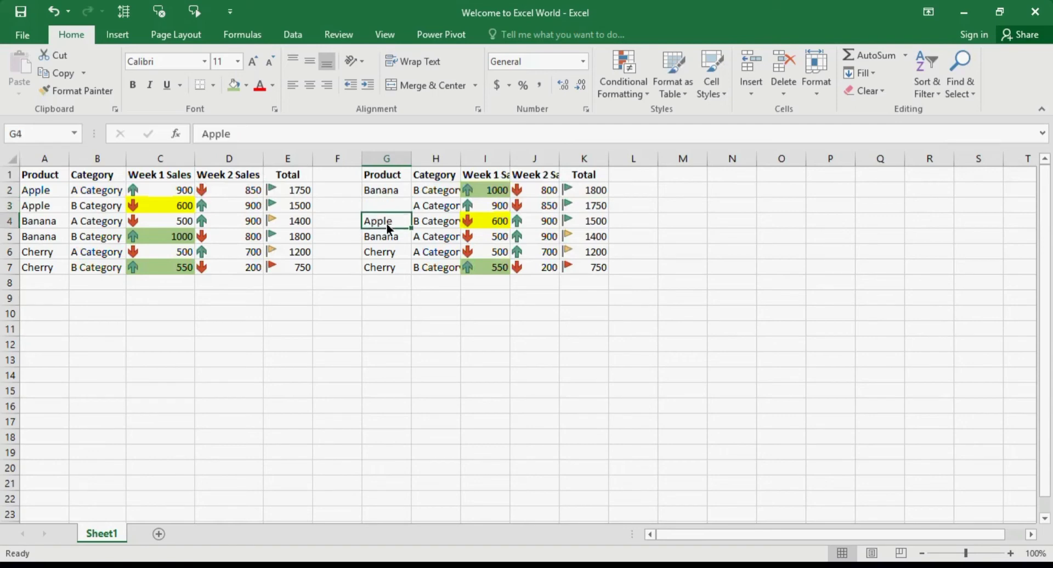
key(ctrl+c)
key(Up)
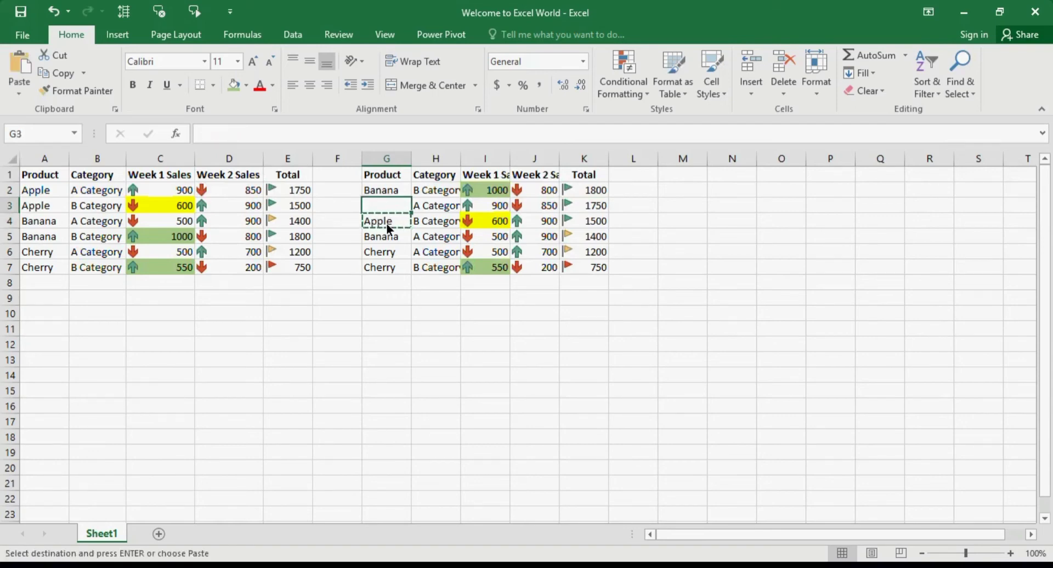
key(ctrl+b)
click(386, 222)
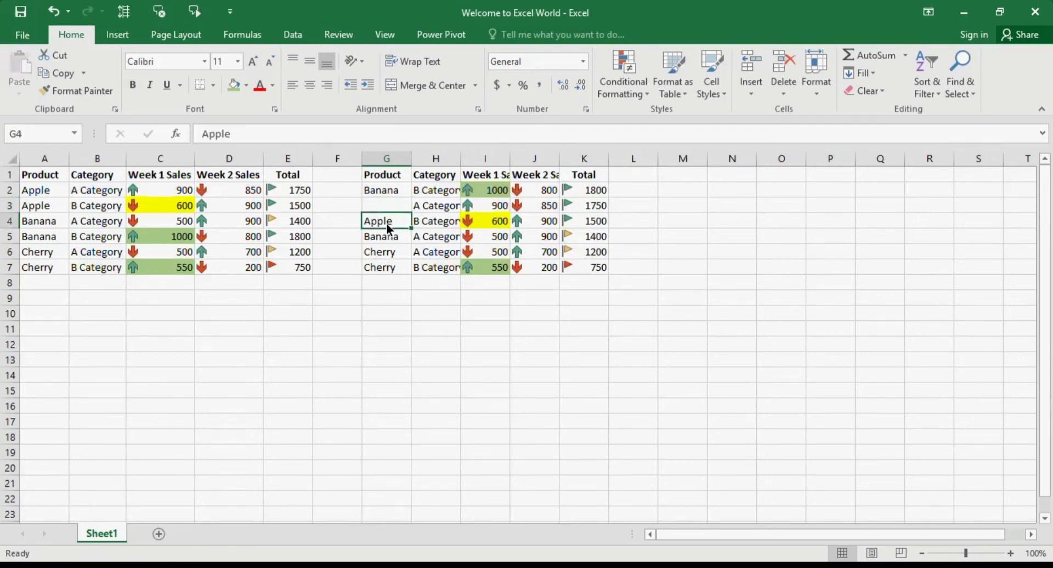
key(ctrl+c)
key(Up)
key(ctrl+v)
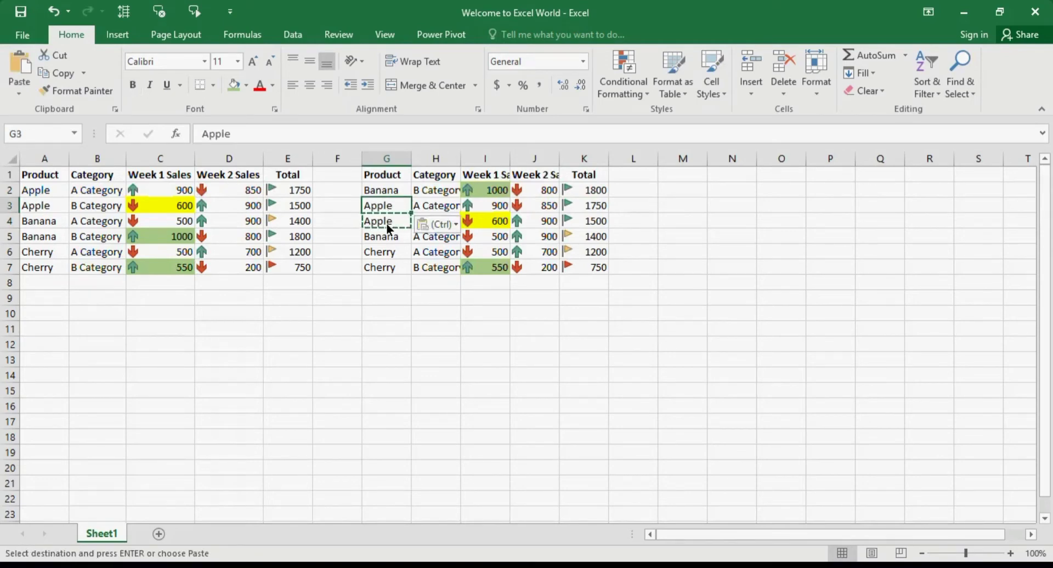
key(ctrl+z)
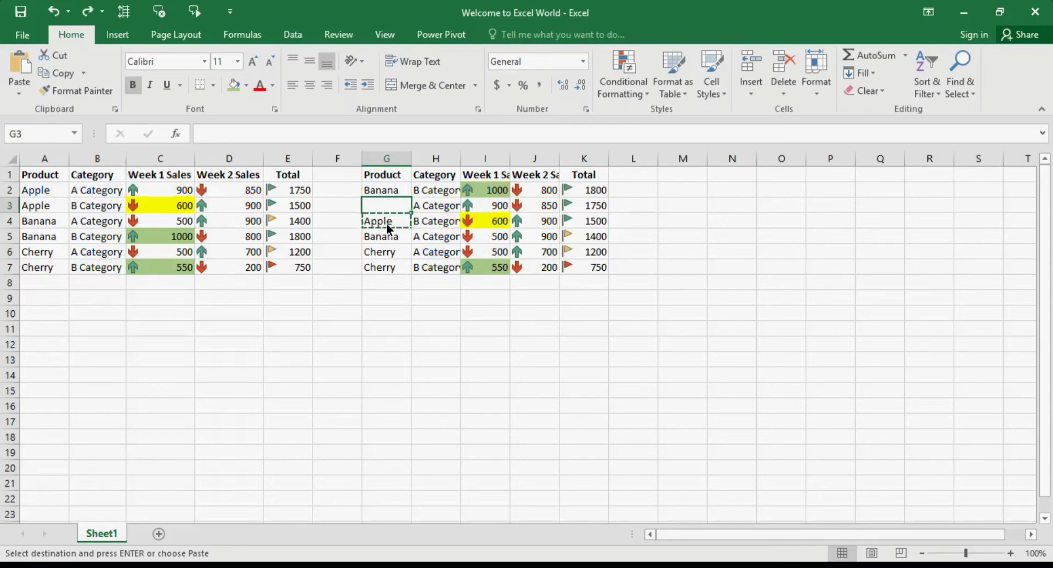
Step: Undo the Total re-sort, restoring Week 2 Sales order, and review the Total and Product values
click(581, 189)
key(ctrl+a)
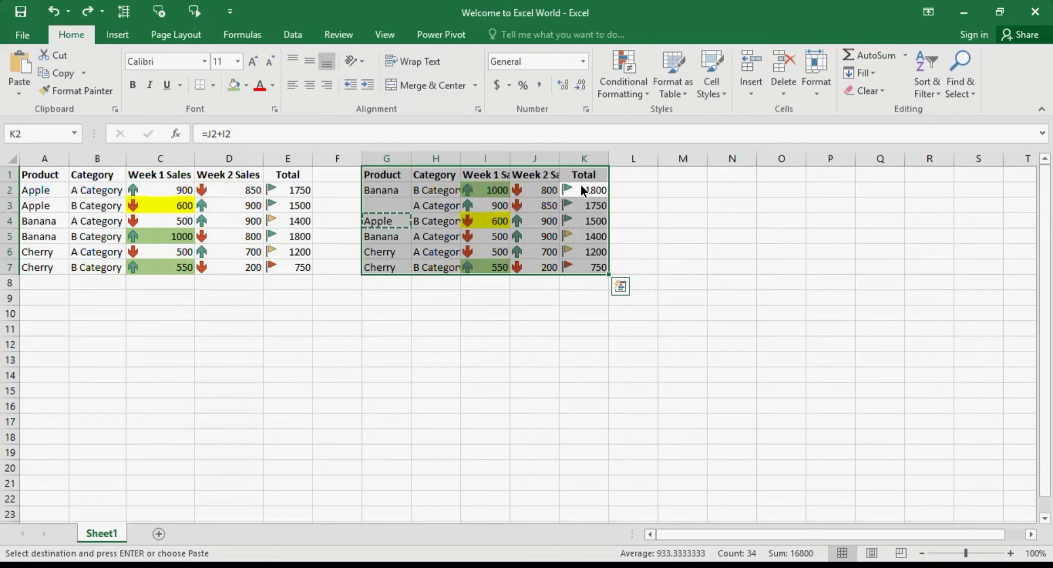
click(378, 225)
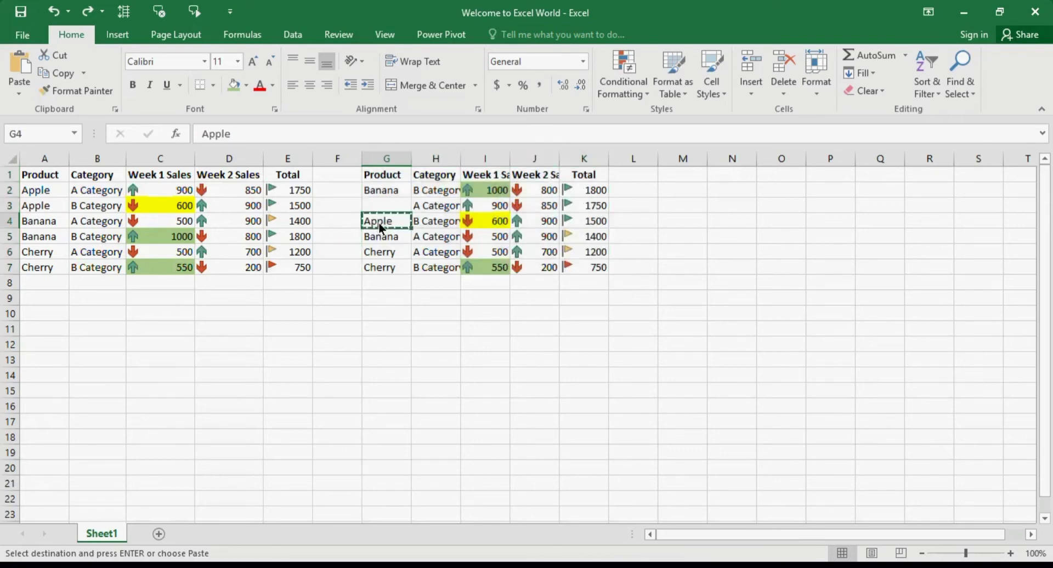
key(ctrl+z)
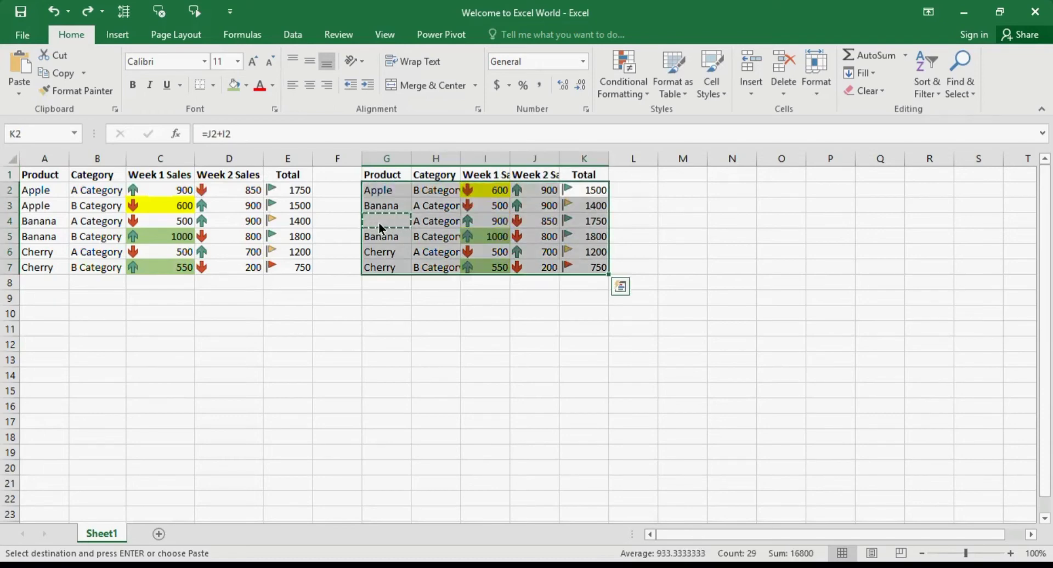
click(379, 222)
click(660, 247)
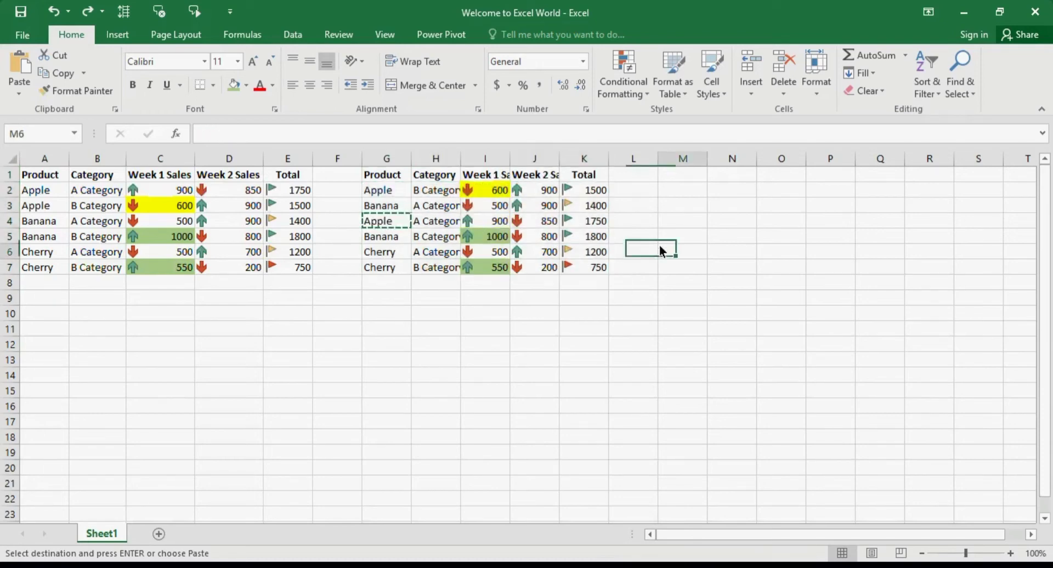
click(583, 176)
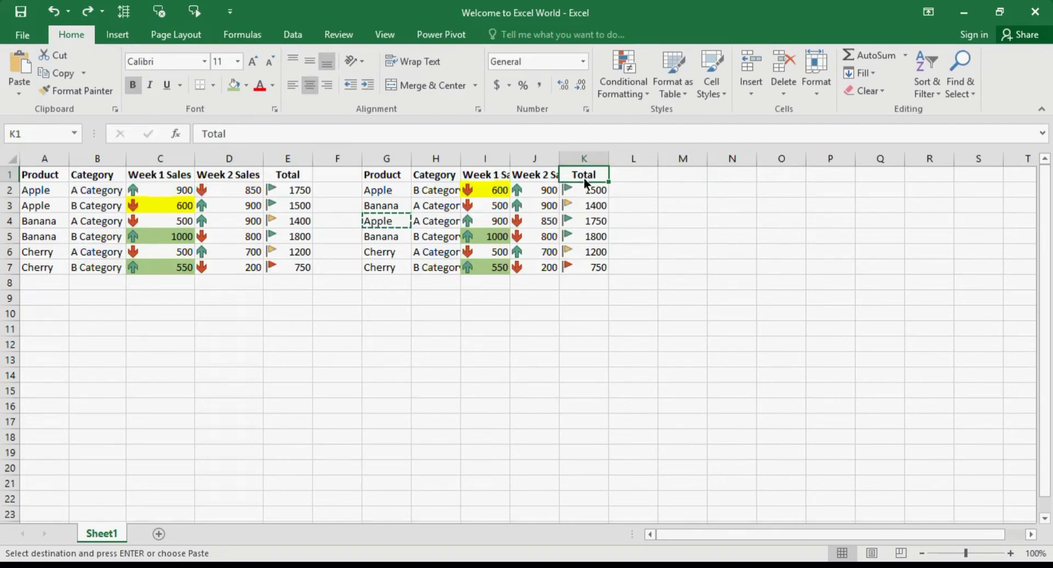
click(692, 204)
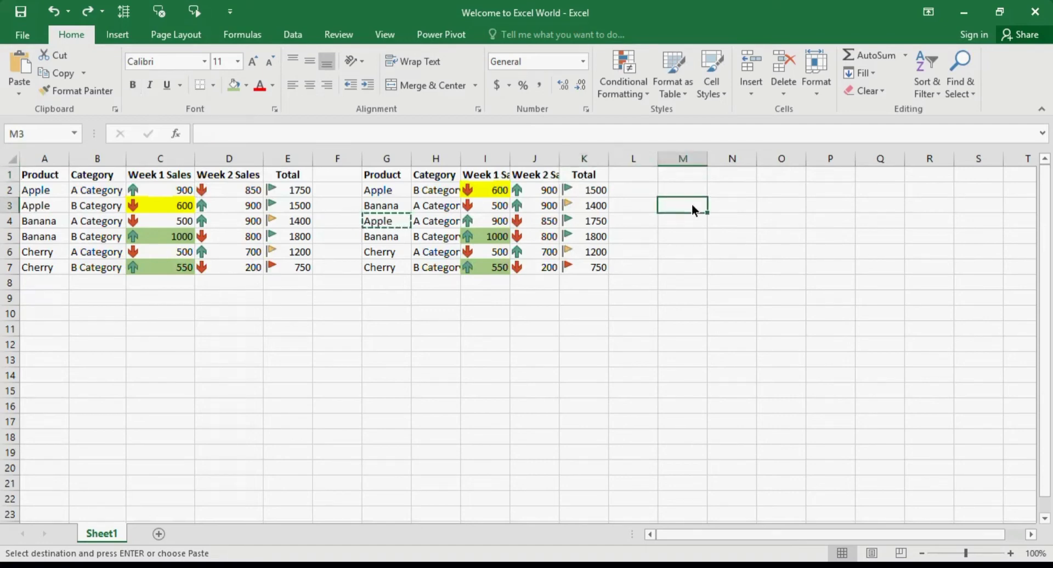
click(548, 191)
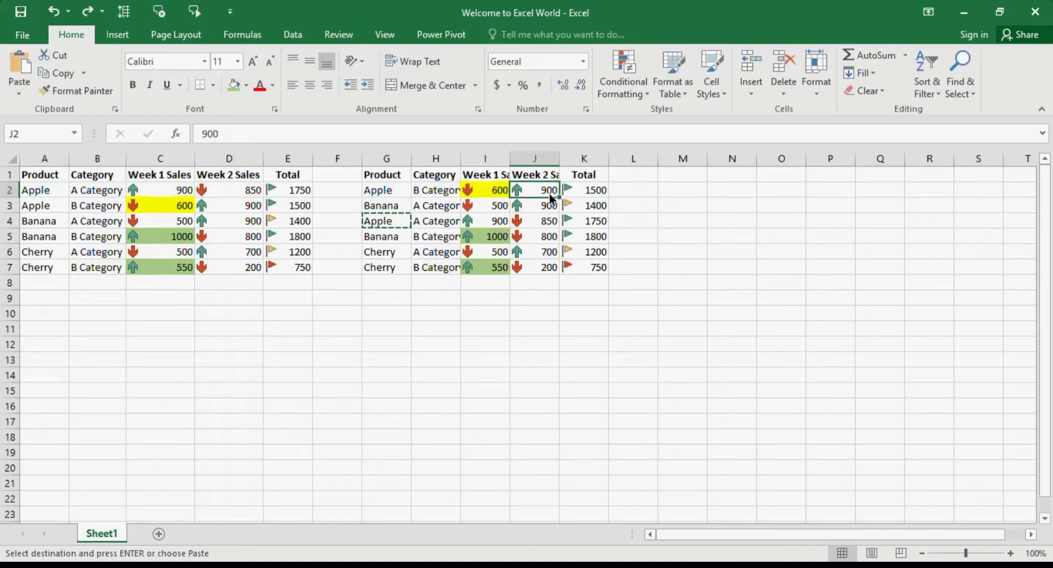
click(385, 192)
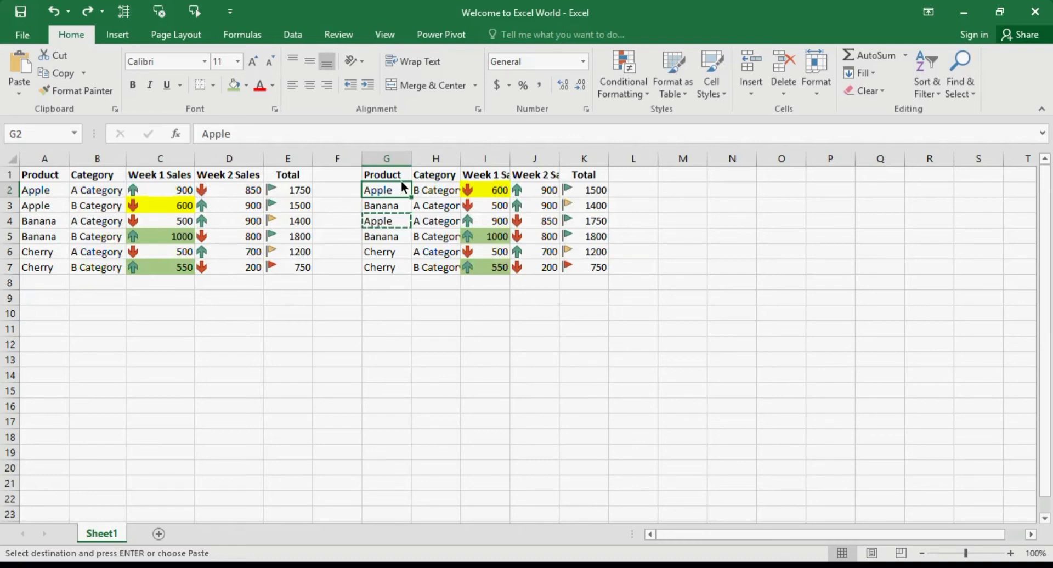
click(401, 178)
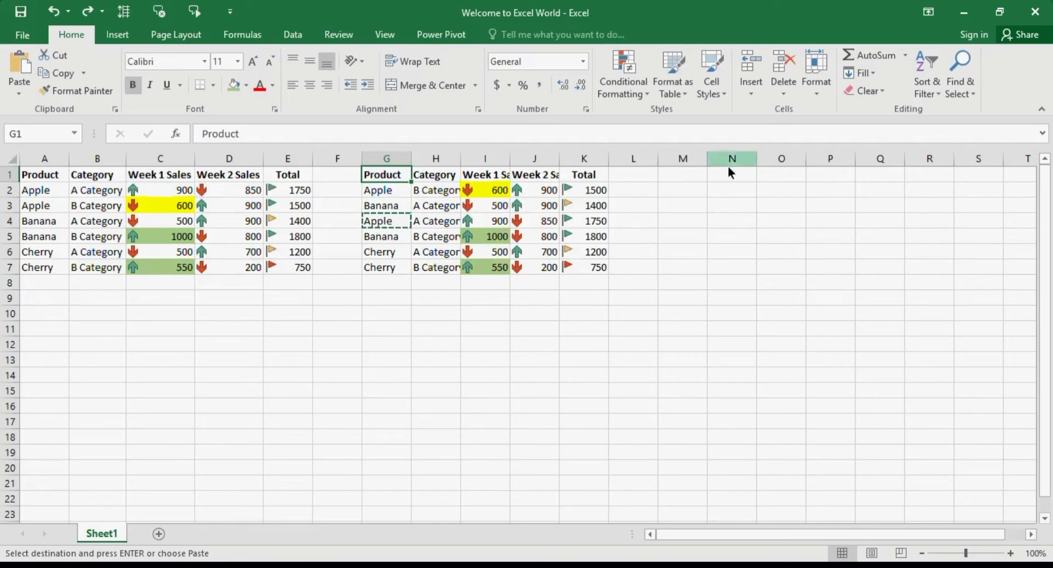
Step: Custom-sort the copy by Column G, A to Z, with My data has headers unchecked
click(926, 82)
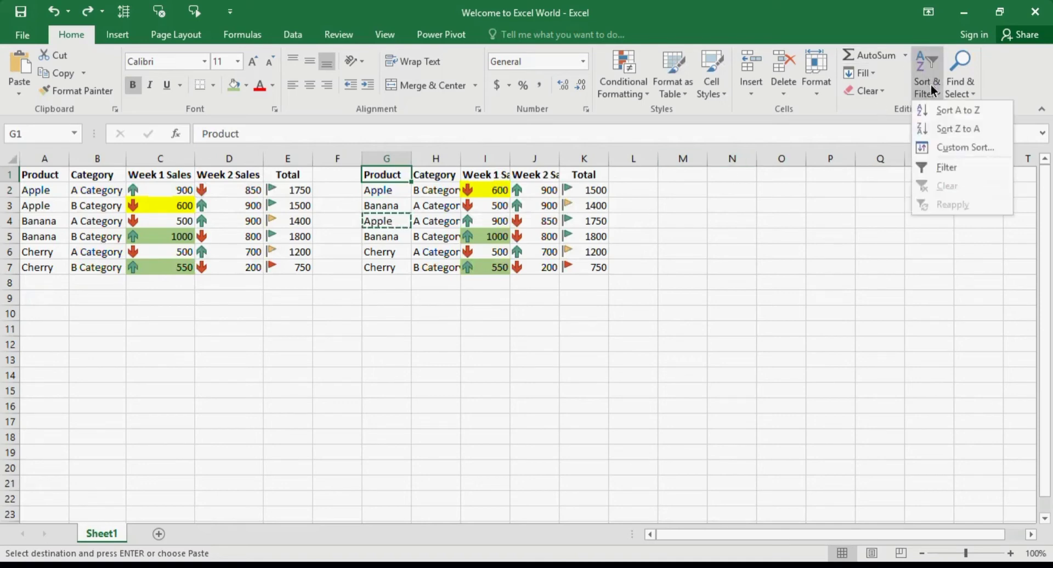
click(967, 146)
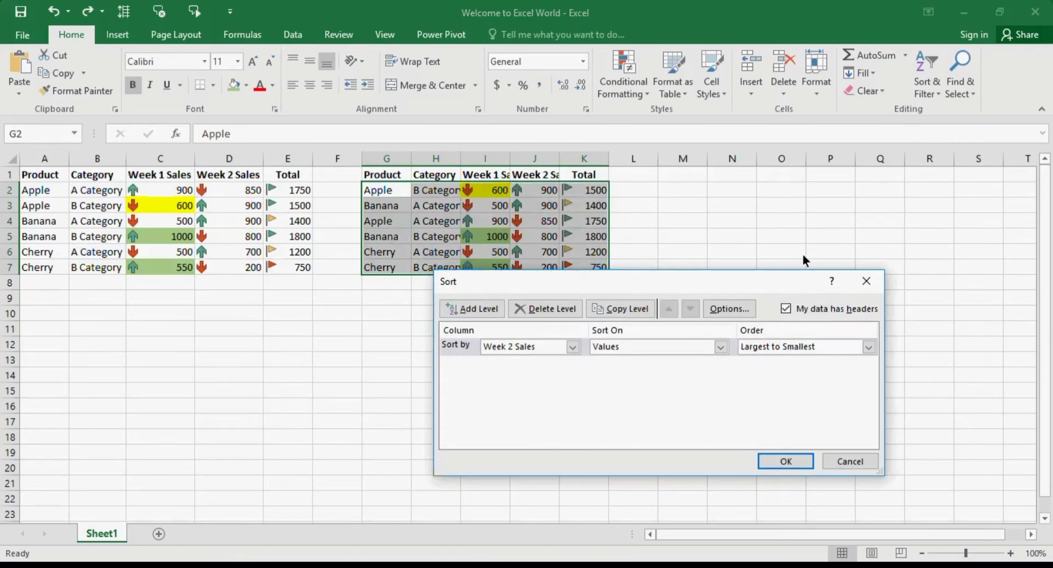
click(831, 308)
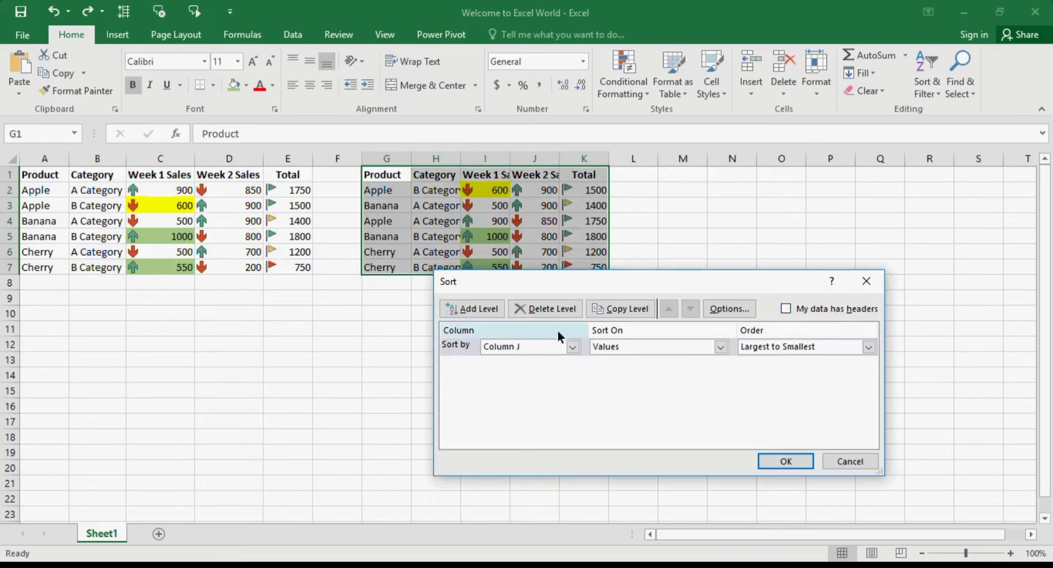
click(539, 346)
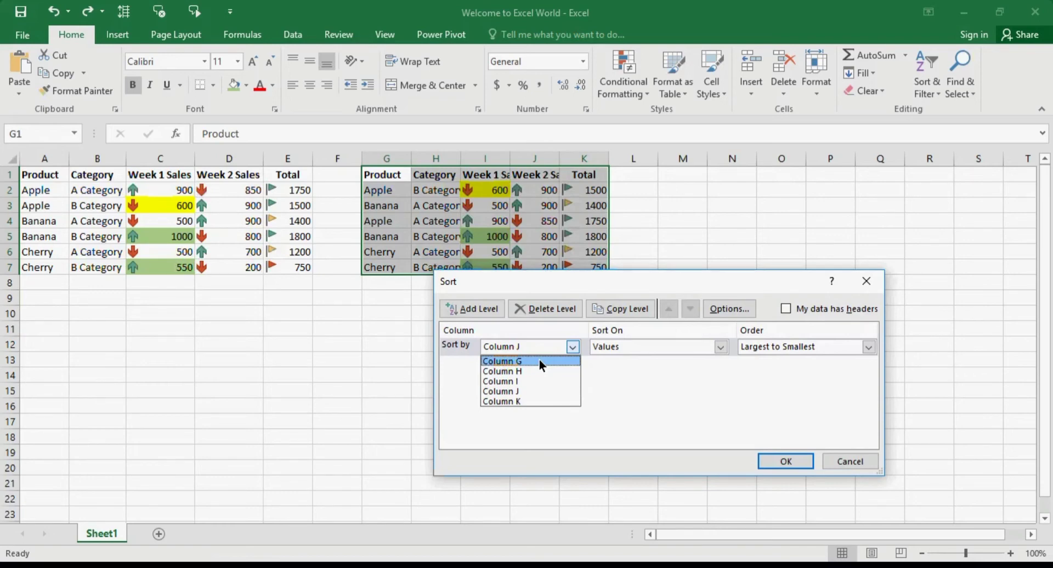
click(540, 361)
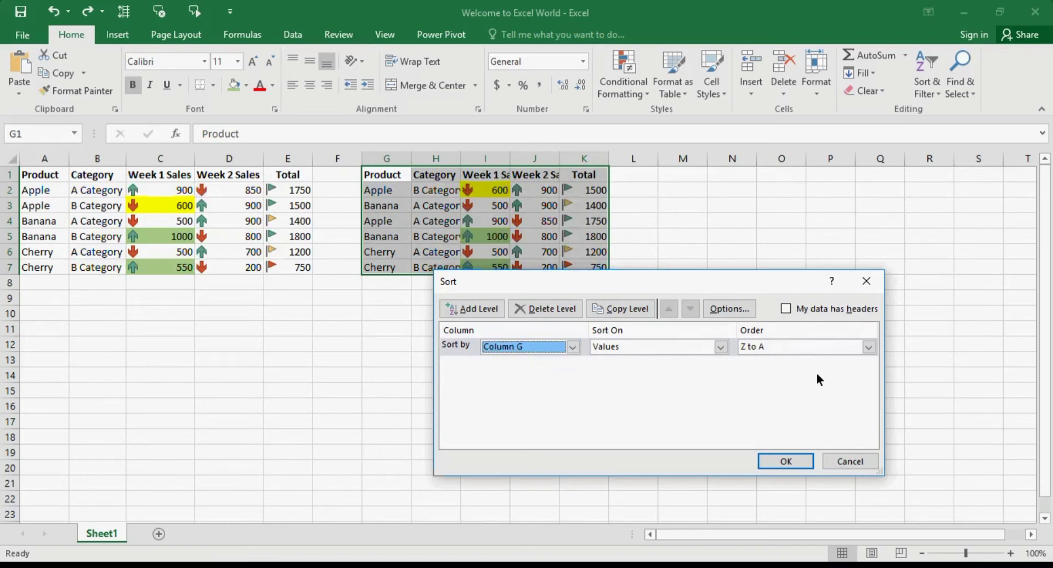
click(846, 347)
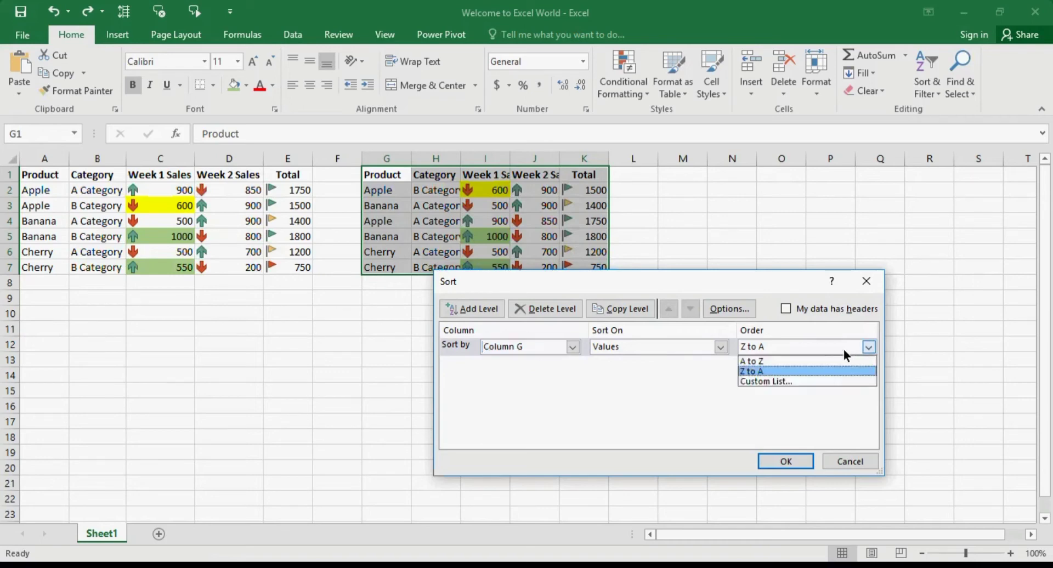
click(834, 358)
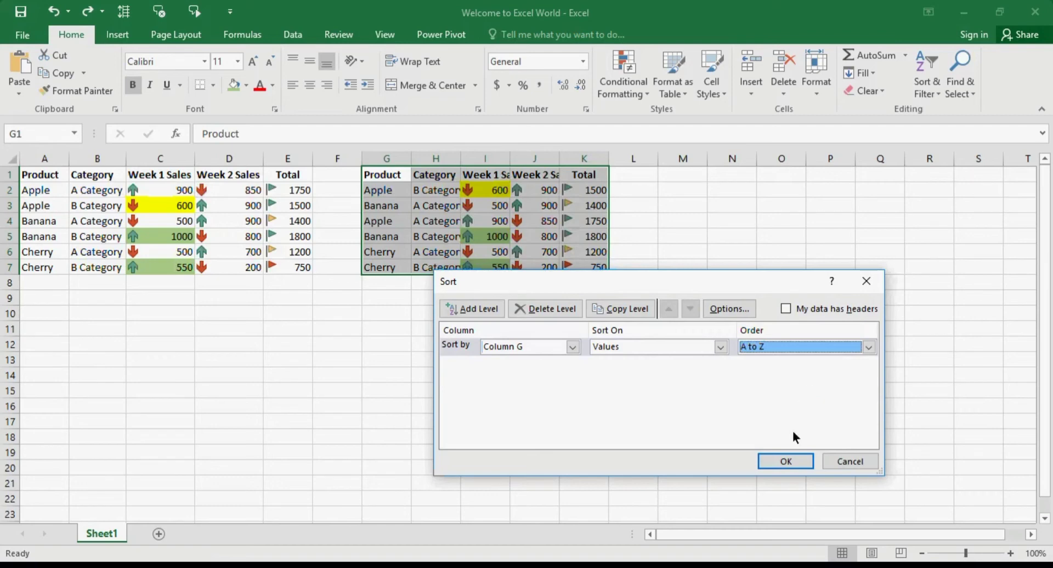
click(788, 461)
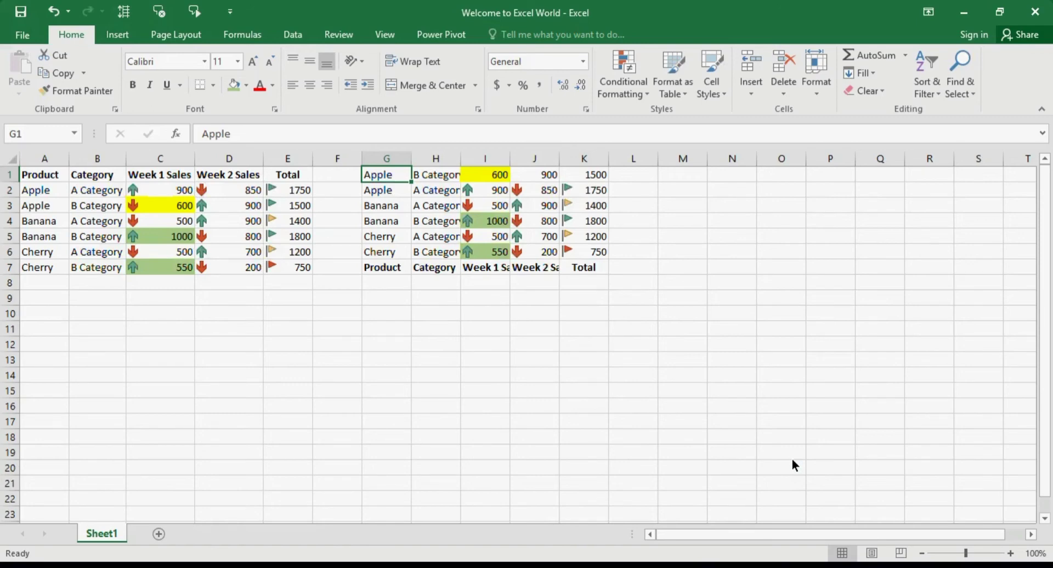
Step: Undo that sort, then custom-sort by Product A to Z with My data has headers checked
key(ctrl+z)
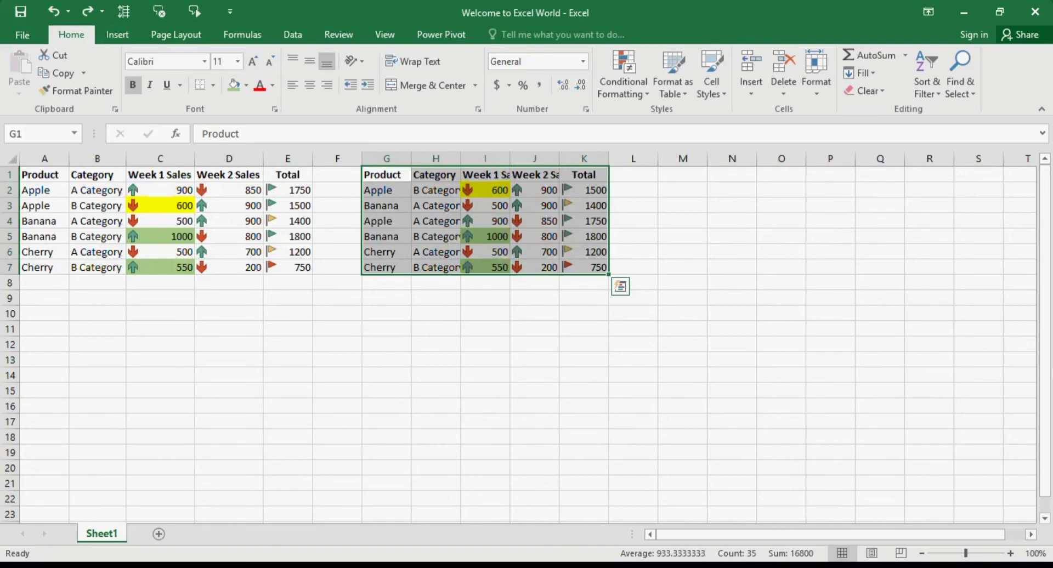
click(934, 93)
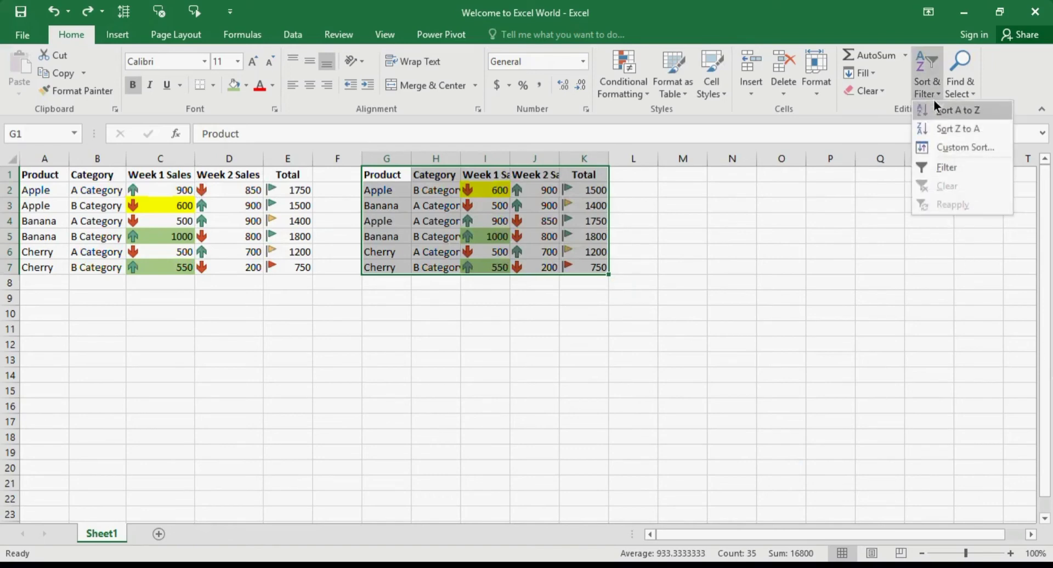
click(936, 145)
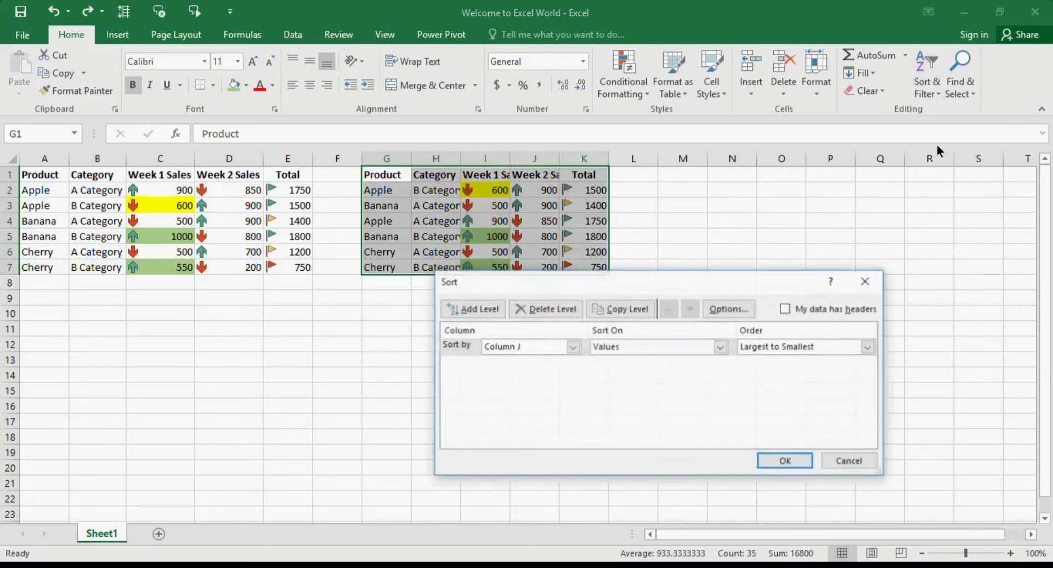
click(813, 311)
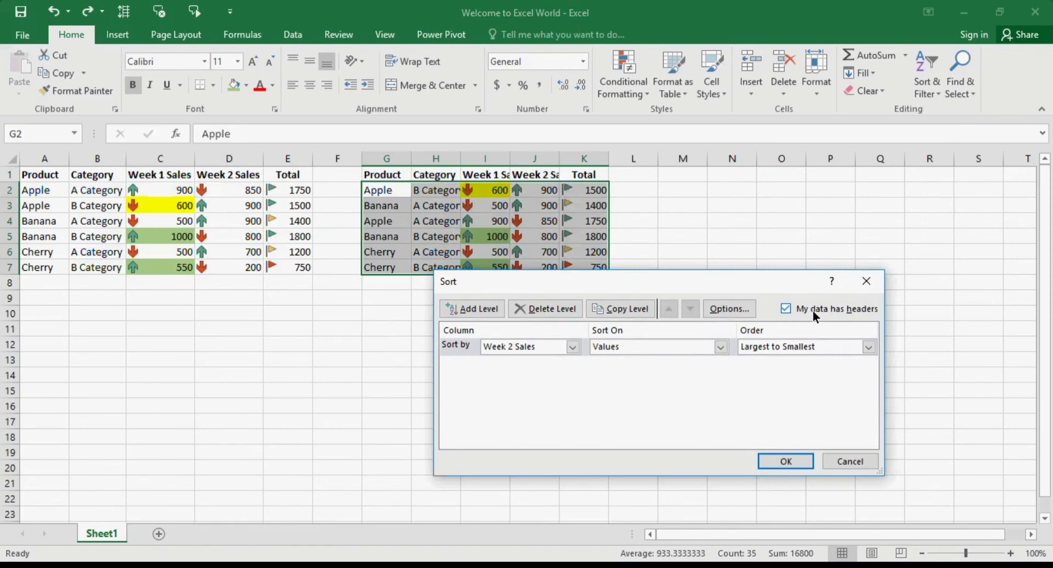
click(548, 340)
click(536, 360)
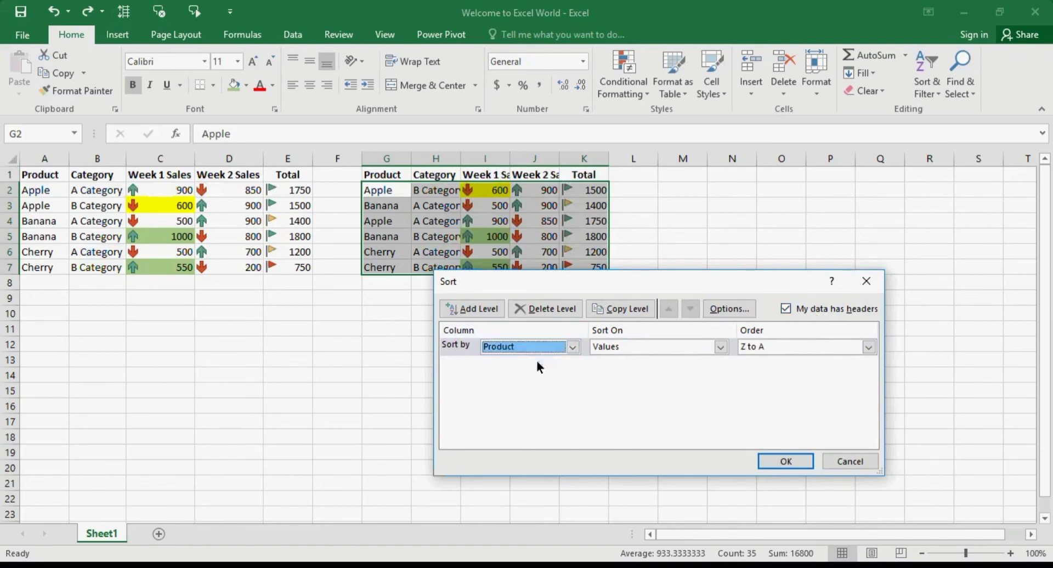
click(827, 345)
click(820, 361)
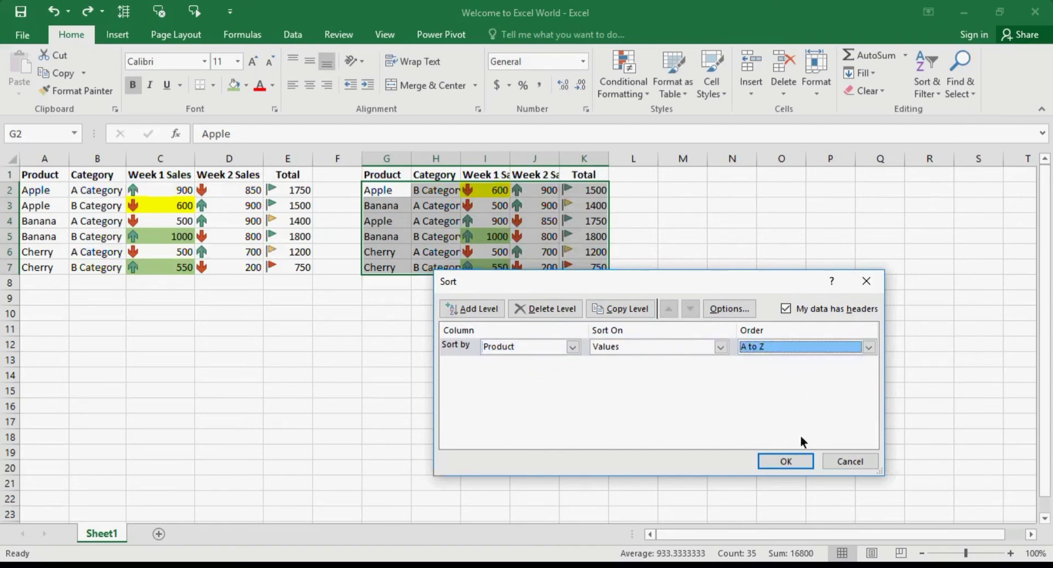
click(790, 459)
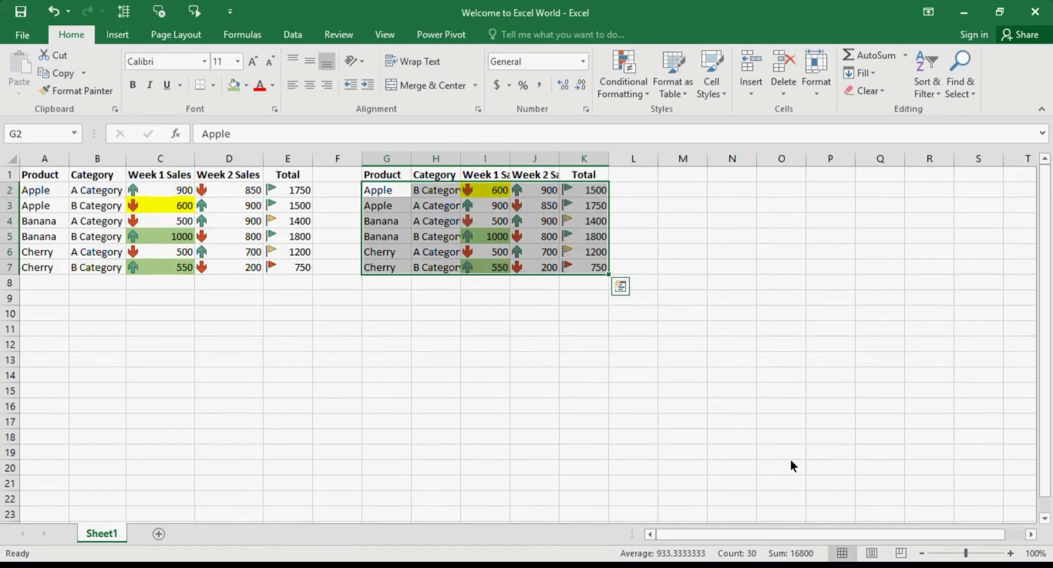
Step: Add a second Custom Sort level ordering Total largest to smallest beneath Product A to Z
click(916, 96)
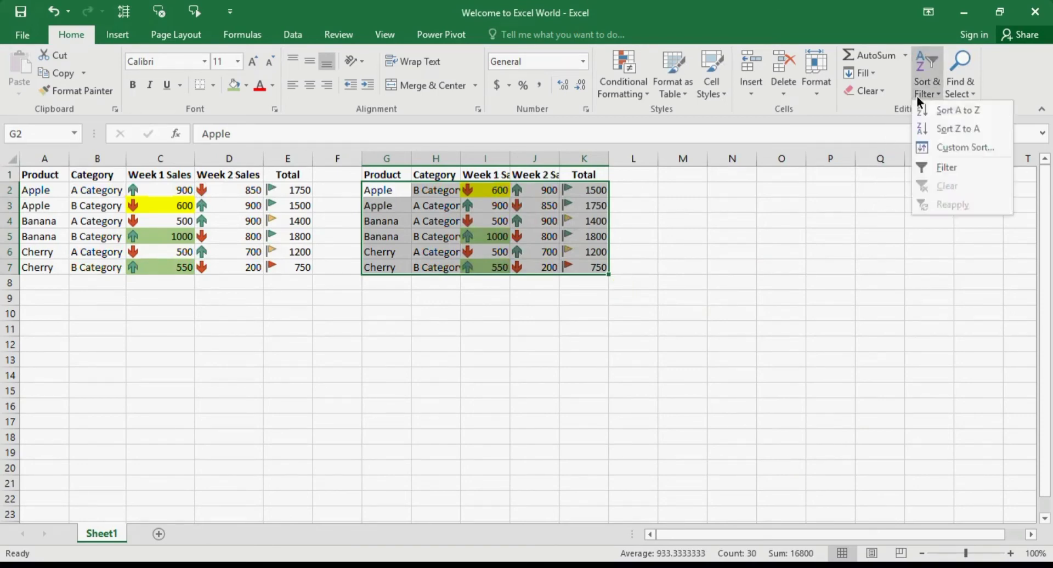
click(934, 147)
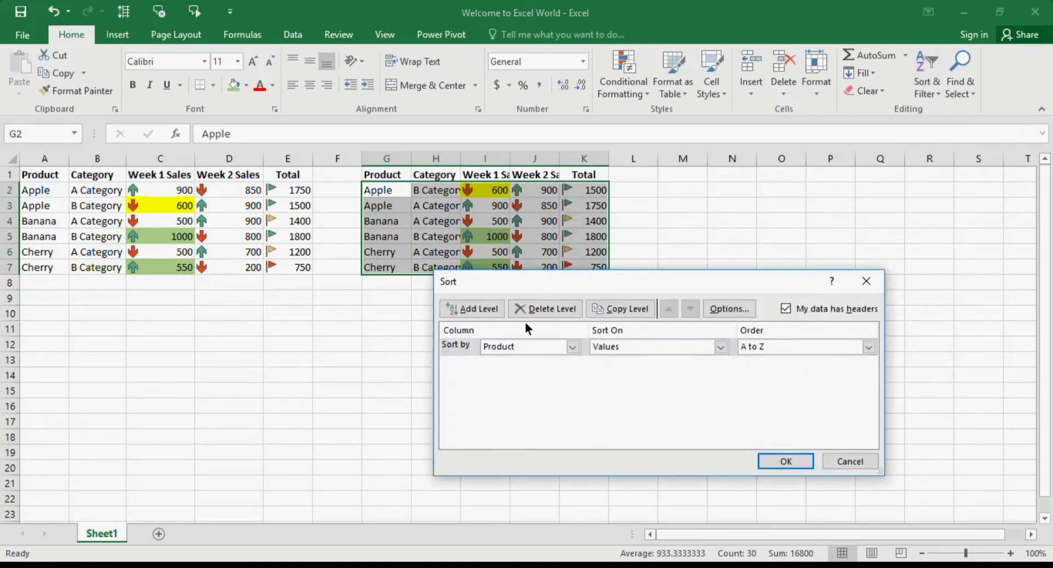
click(485, 311)
click(485, 309)
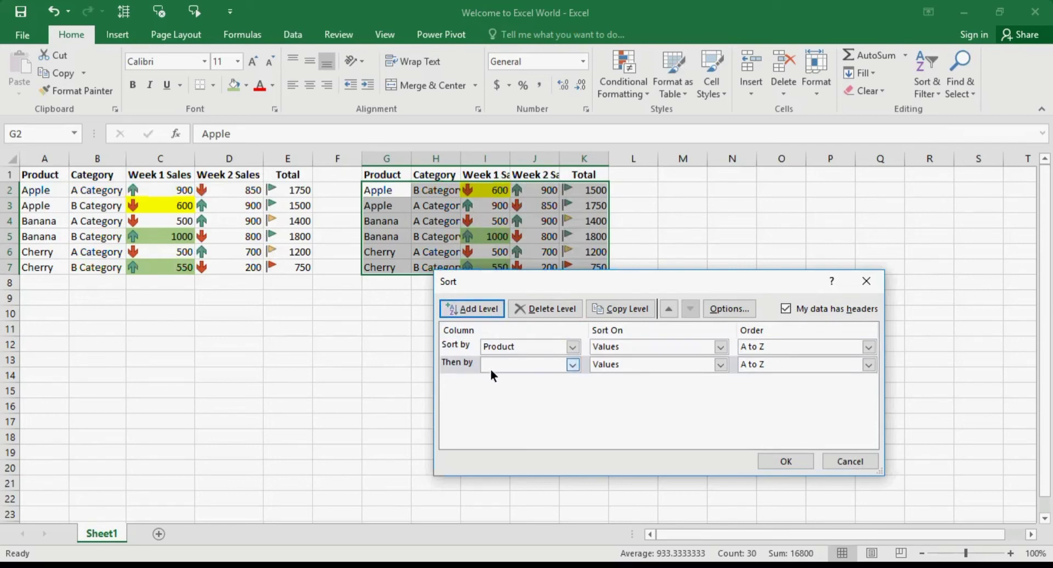
click(505, 366)
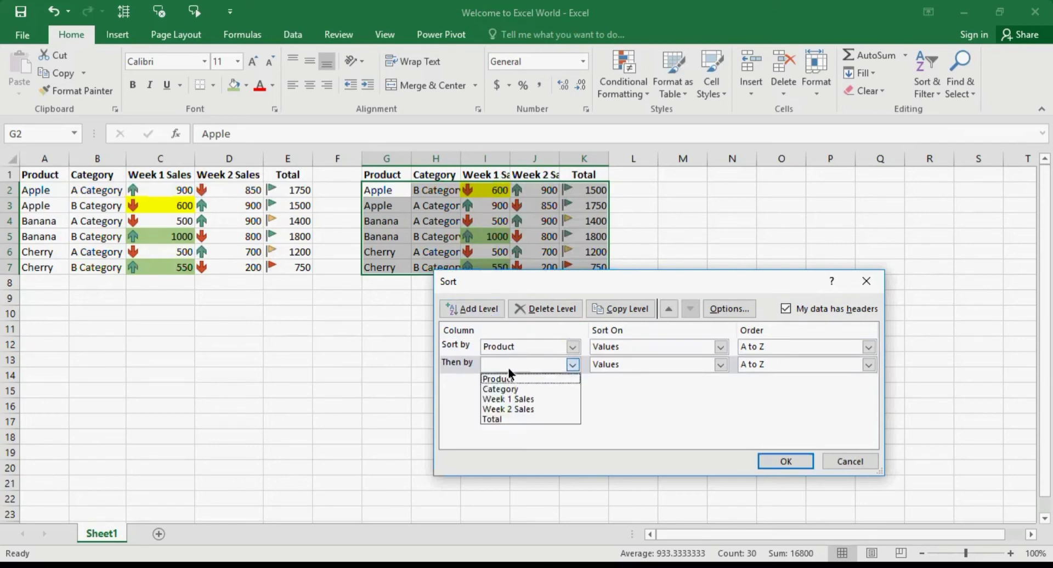
click(522, 420)
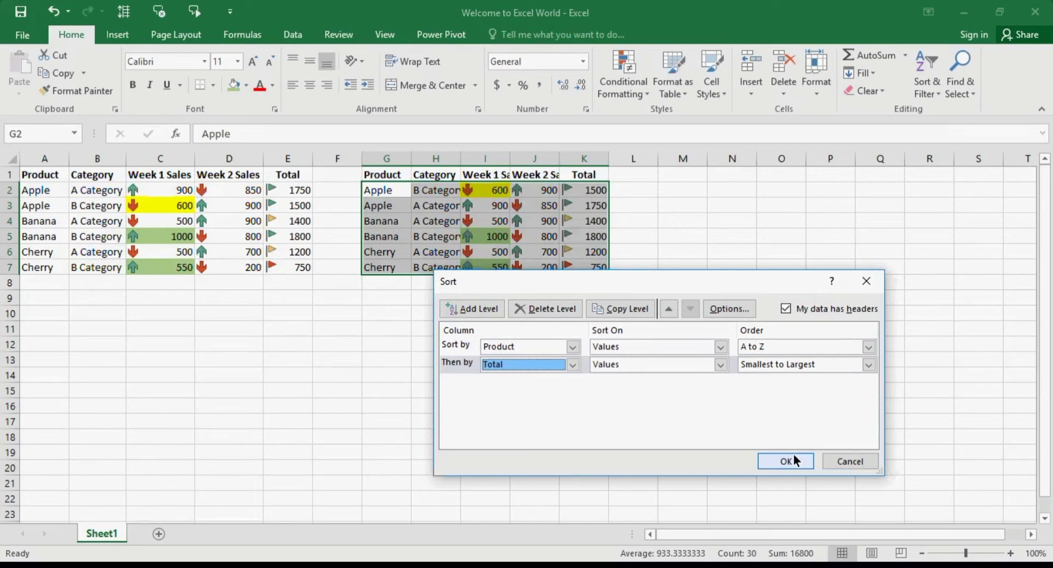
click(781, 364)
click(781, 390)
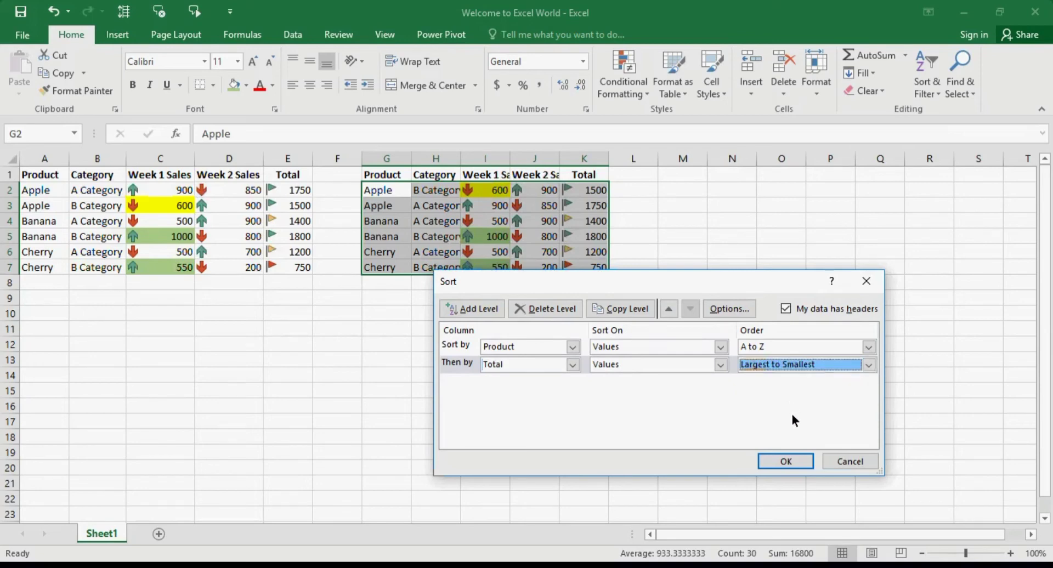
click(799, 461)
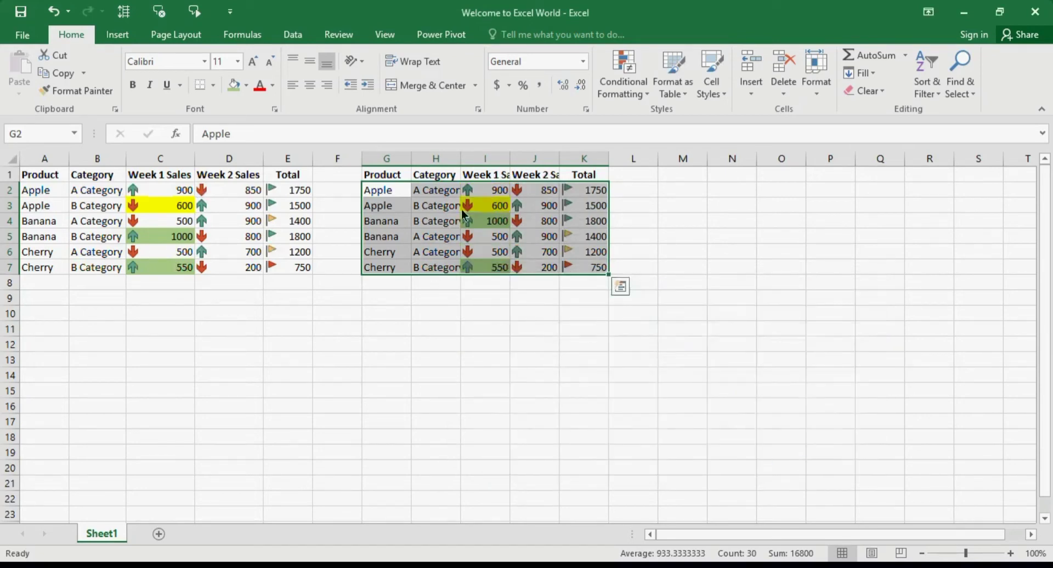
click(380, 192)
click(418, 190)
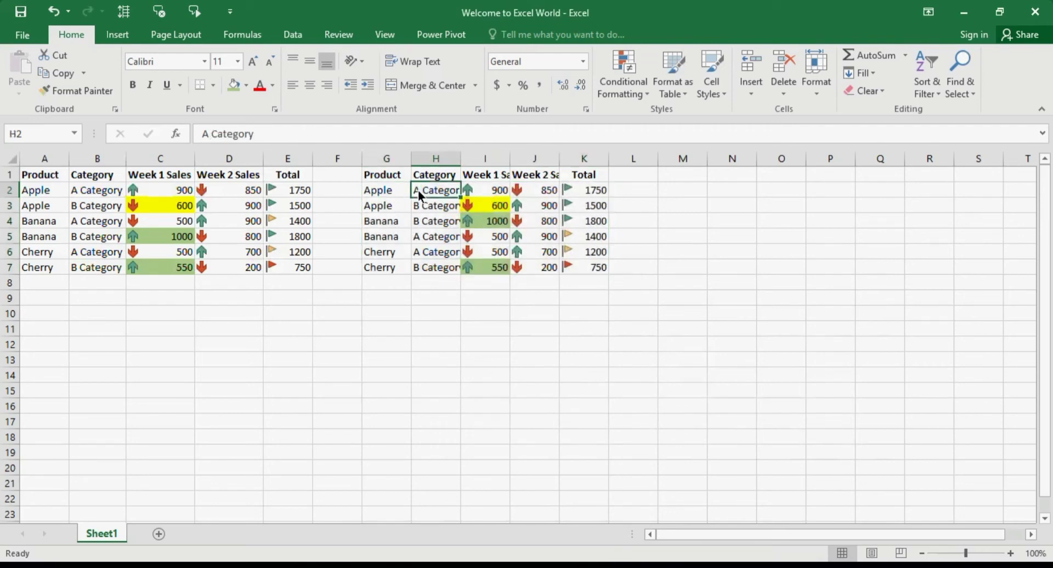
click(432, 203)
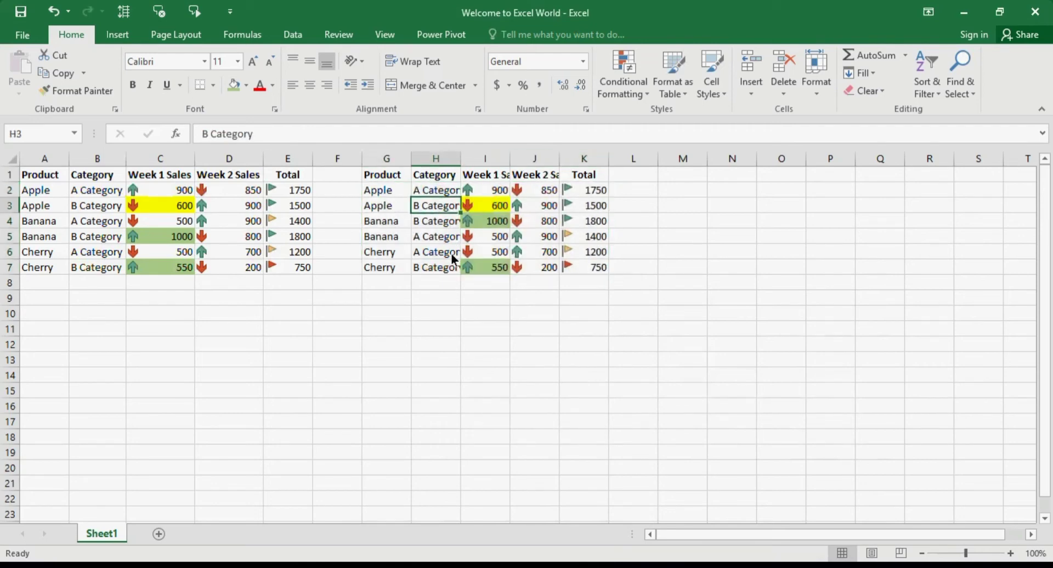
click(387, 221)
click(427, 217)
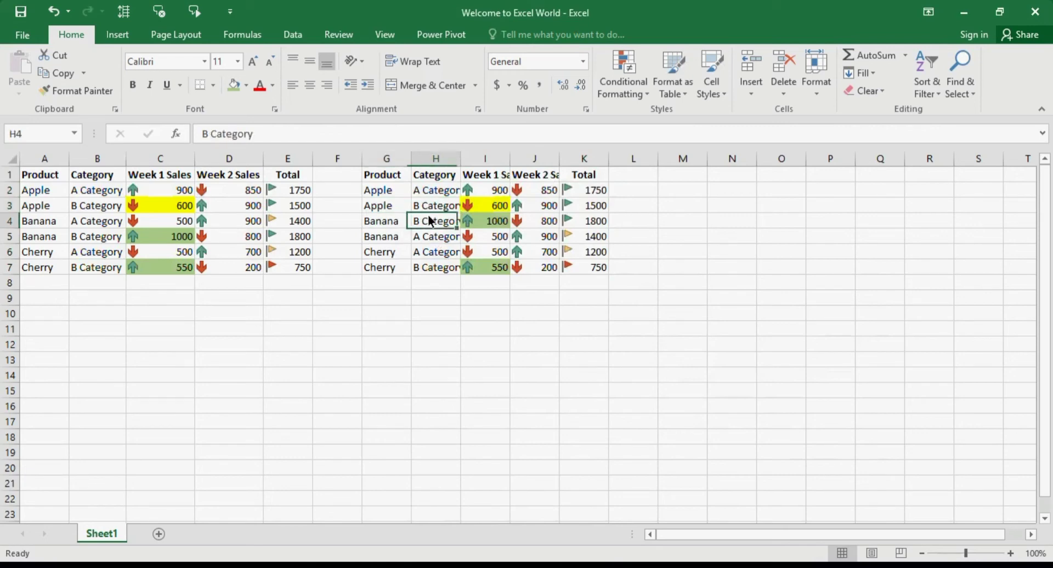
click(436, 242)
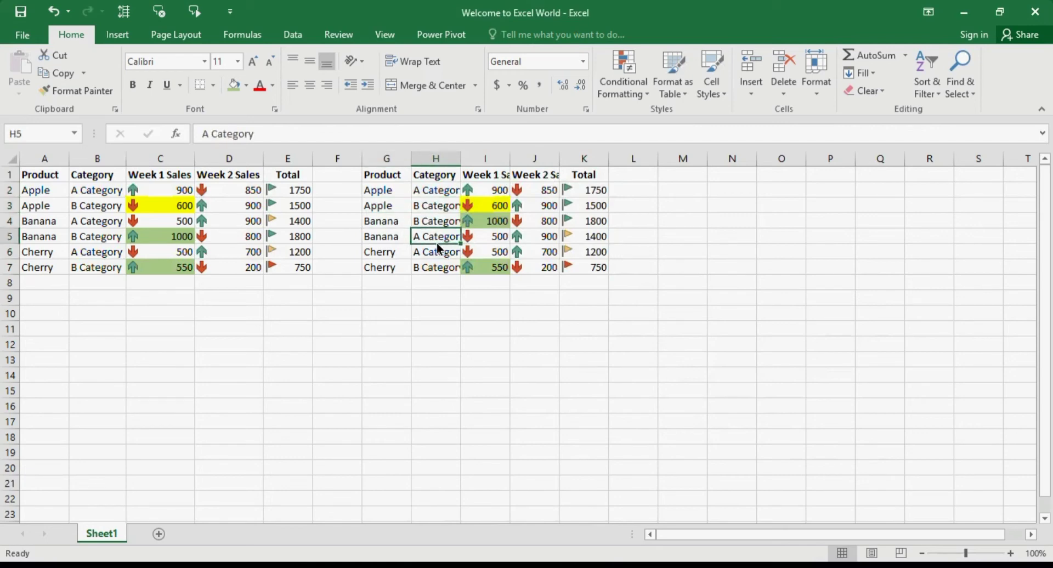
click(601, 241)
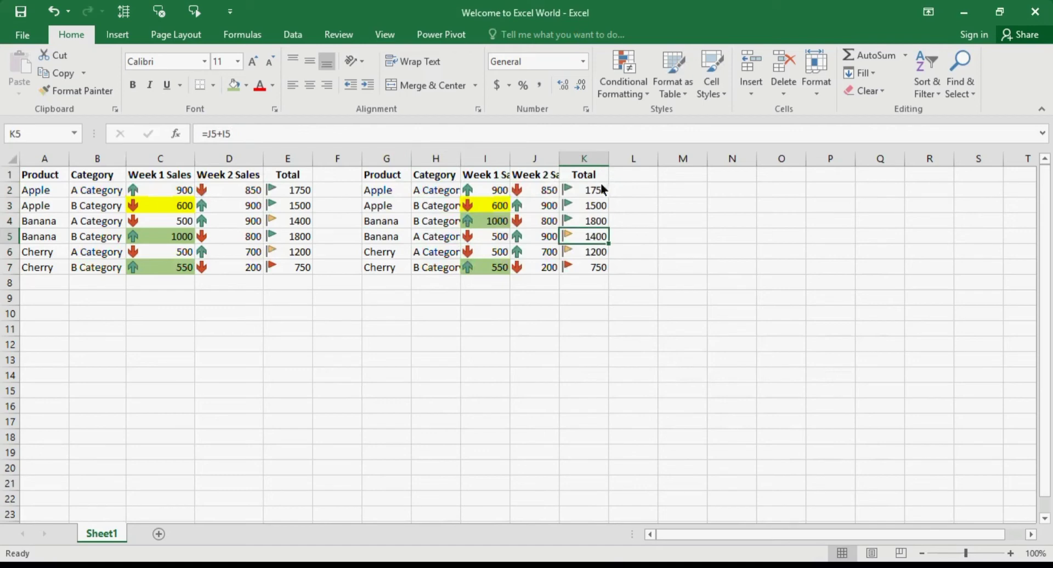
click(601, 190)
click(600, 254)
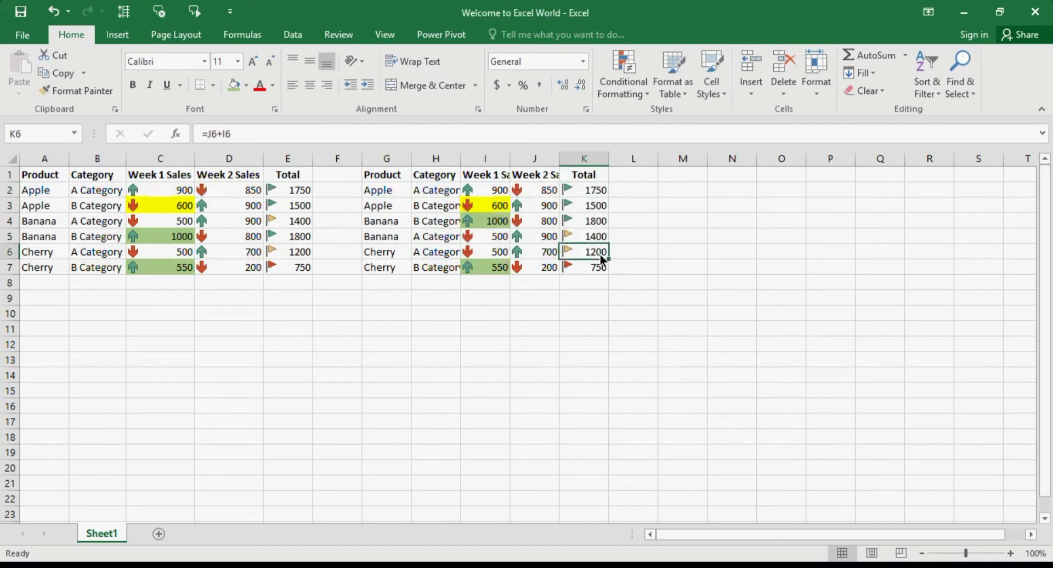
click(598, 192)
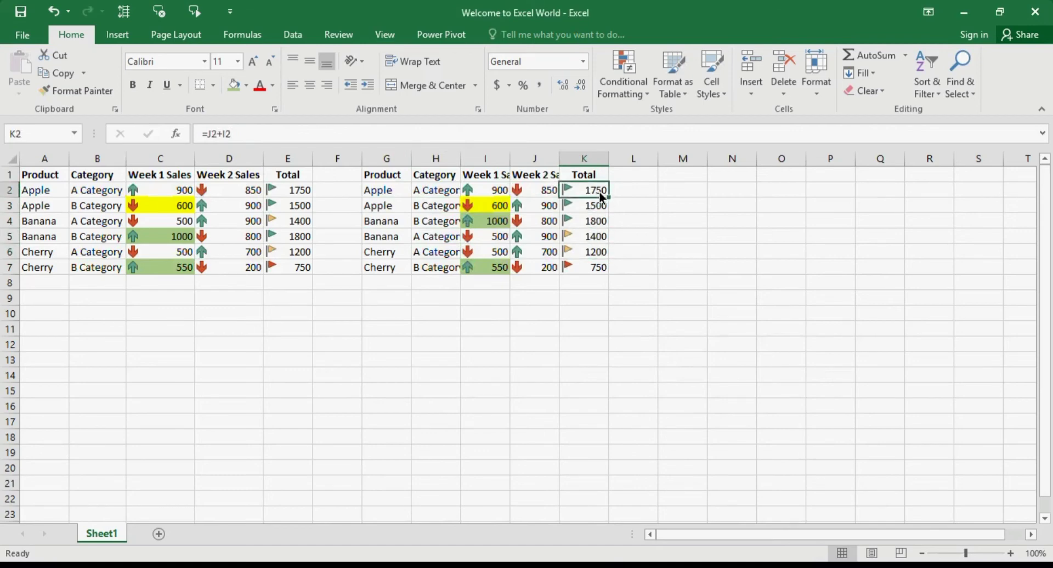
key(Down)
key(Down)
key(Down)
key(Down)
key(Down)
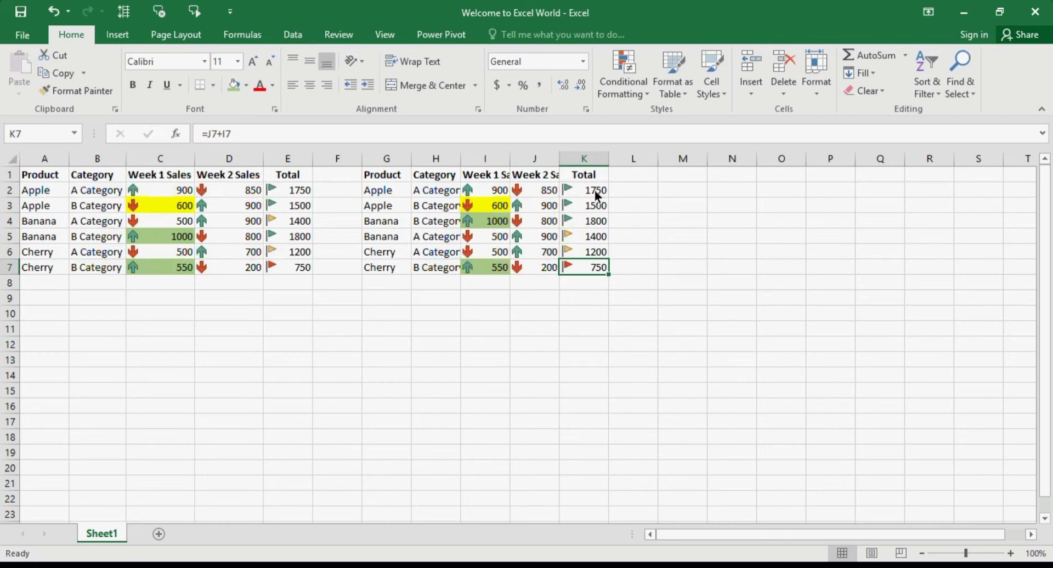
click(594, 190)
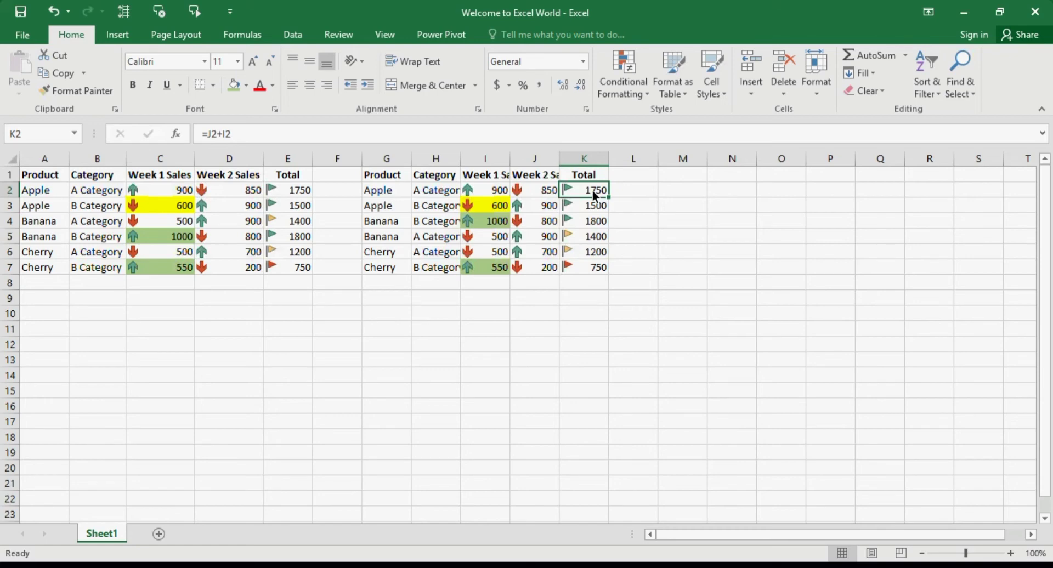
click(488, 210)
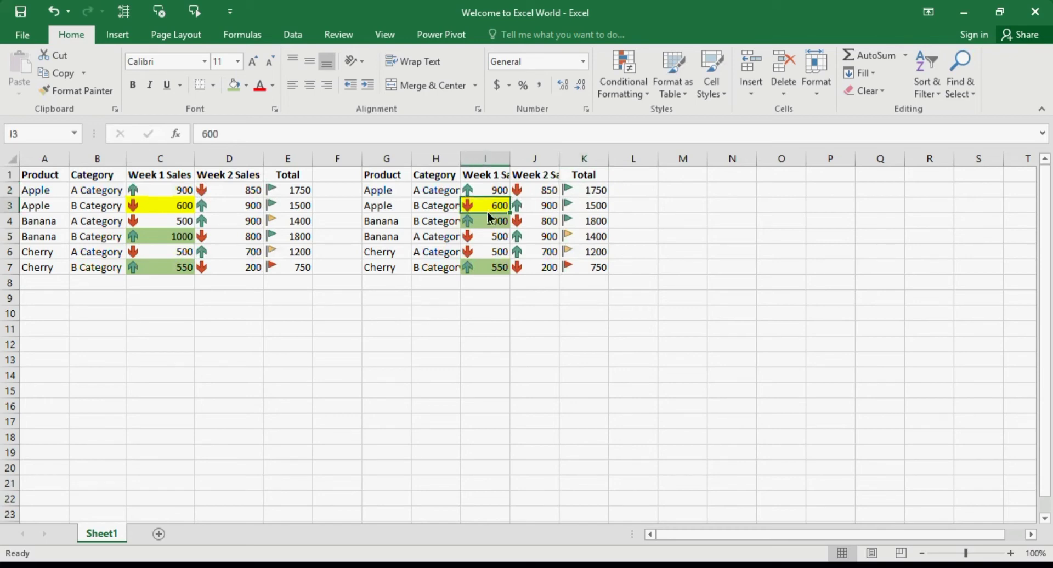
click(491, 223)
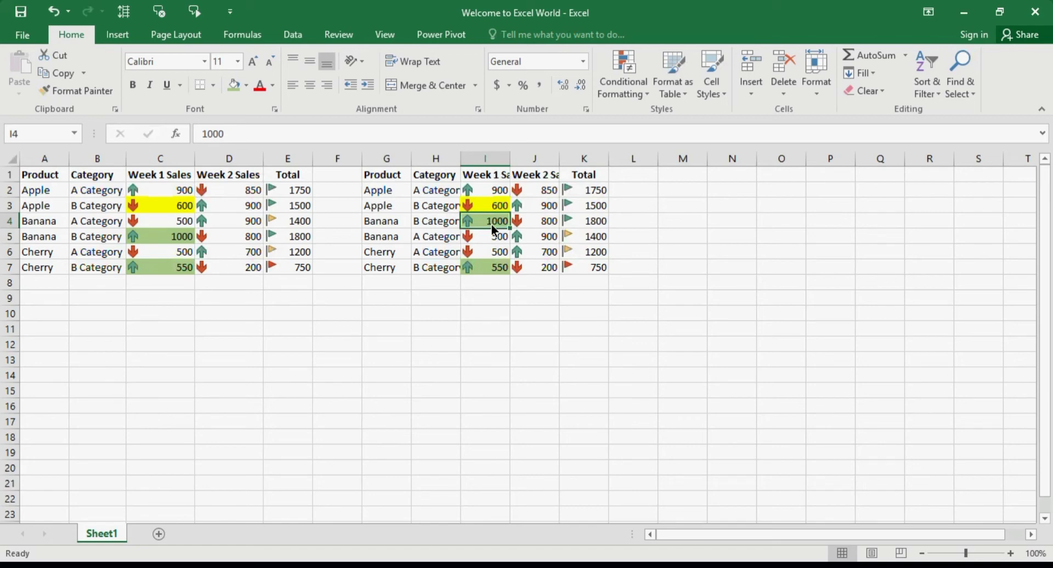
Step: Put the green Week 1 Sales cell colour on top, moving the green 1000 row first
right_click(492, 228)
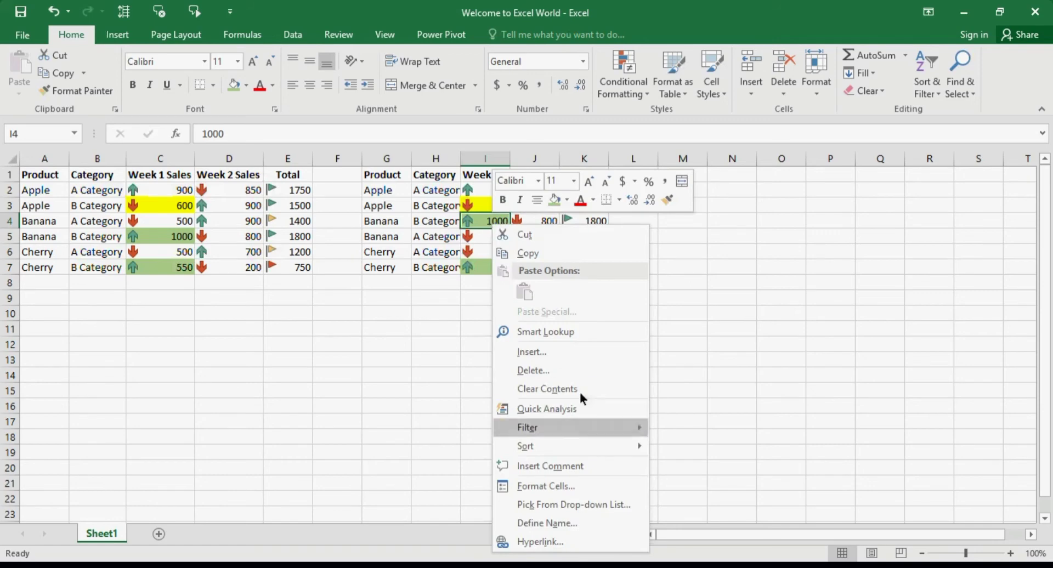
mouse_move(567, 446)
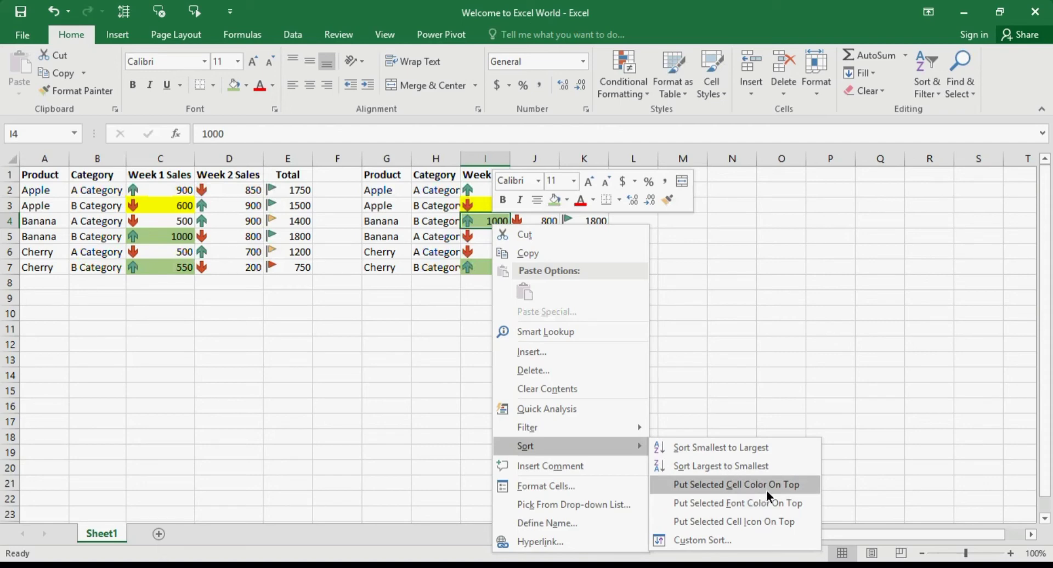
click(766, 490)
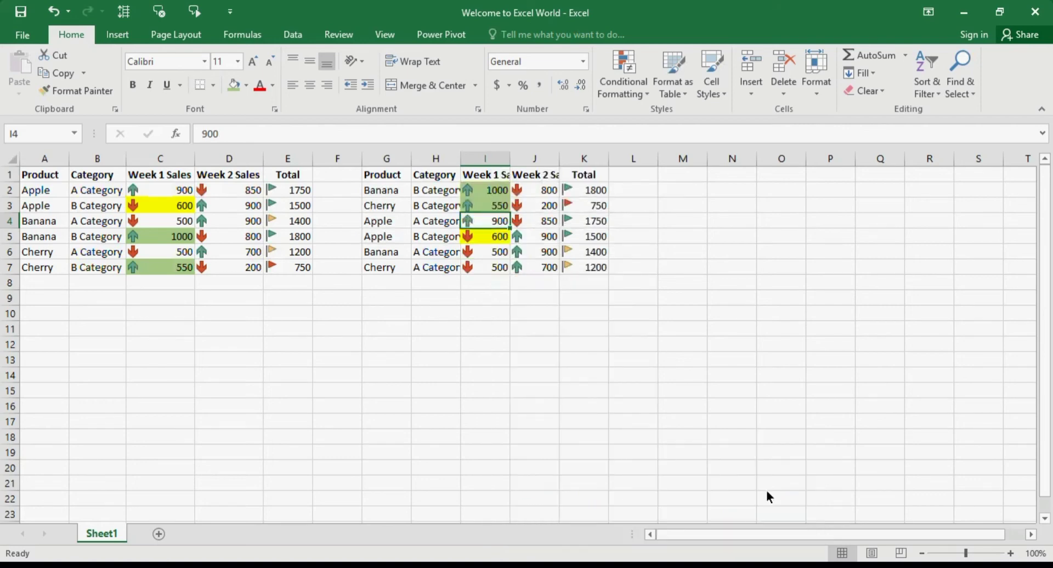
click(482, 190)
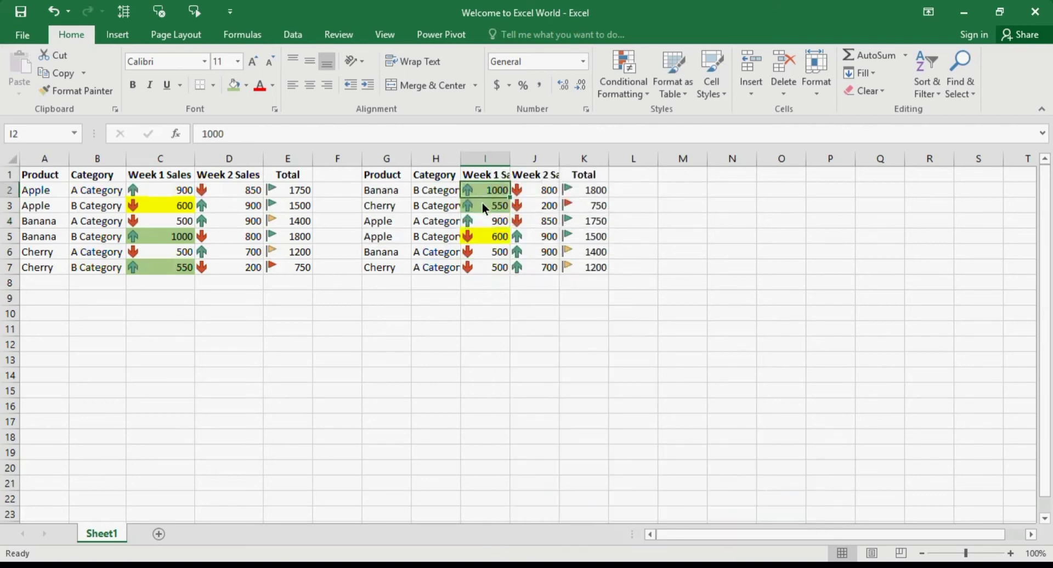
click(493, 224)
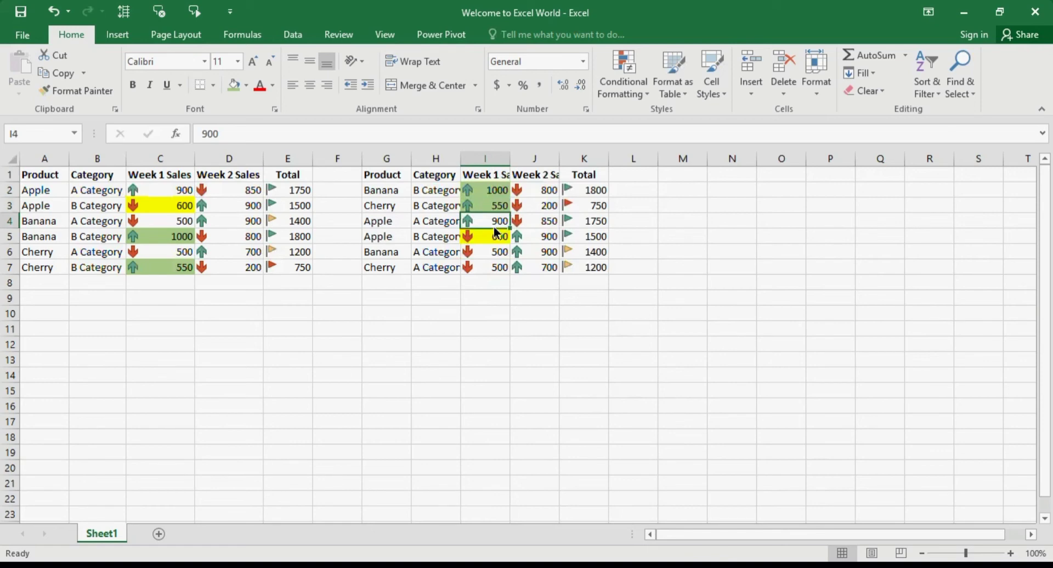
click(493, 192)
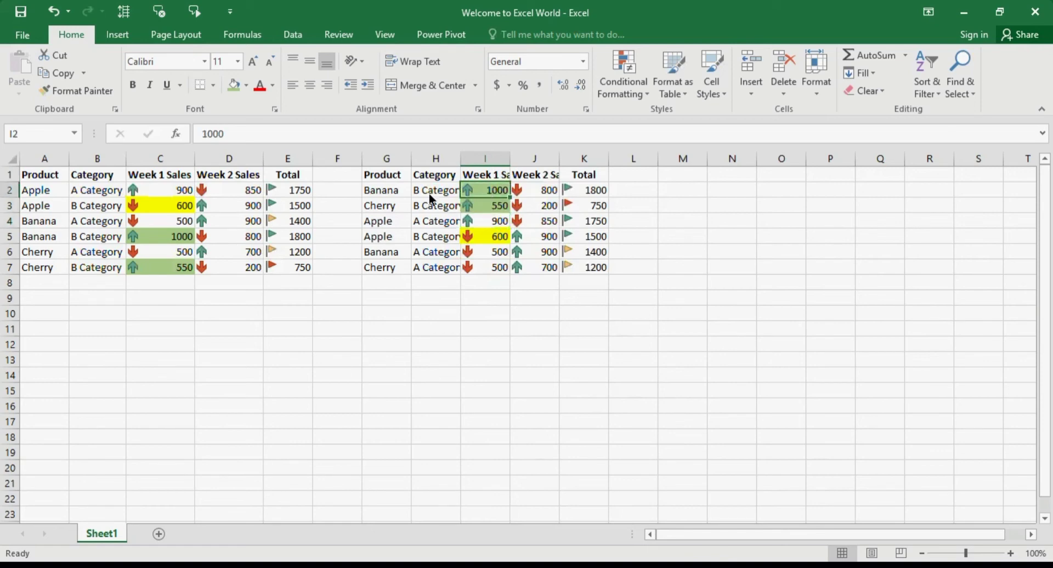
click(428, 193)
click(498, 191)
Step: Compare the sorted Cherry and Banana rows against the original table's Banana and Cherry rows
click(45, 243)
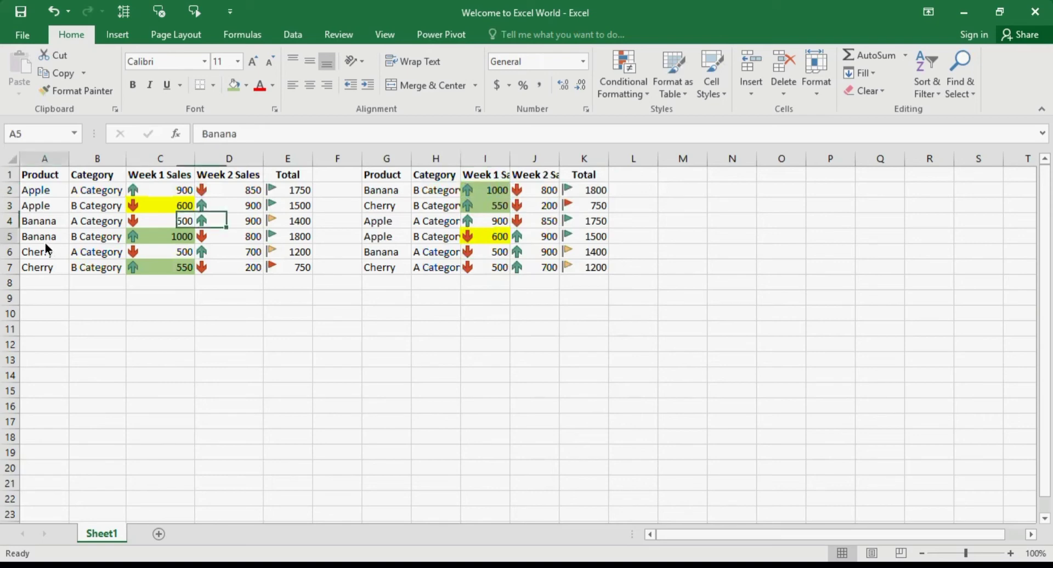
click(91, 242)
click(173, 238)
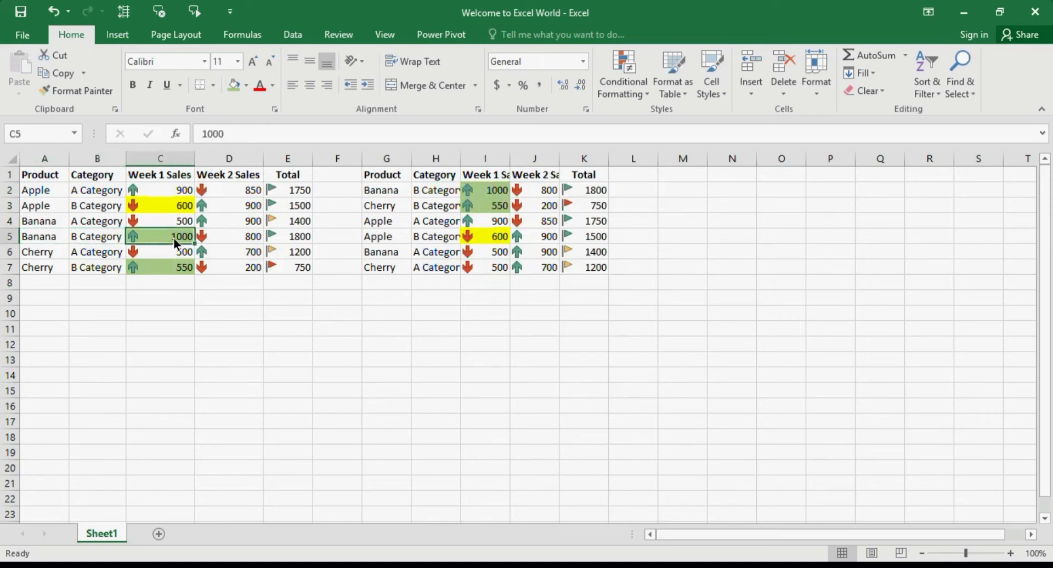
click(240, 242)
click(282, 236)
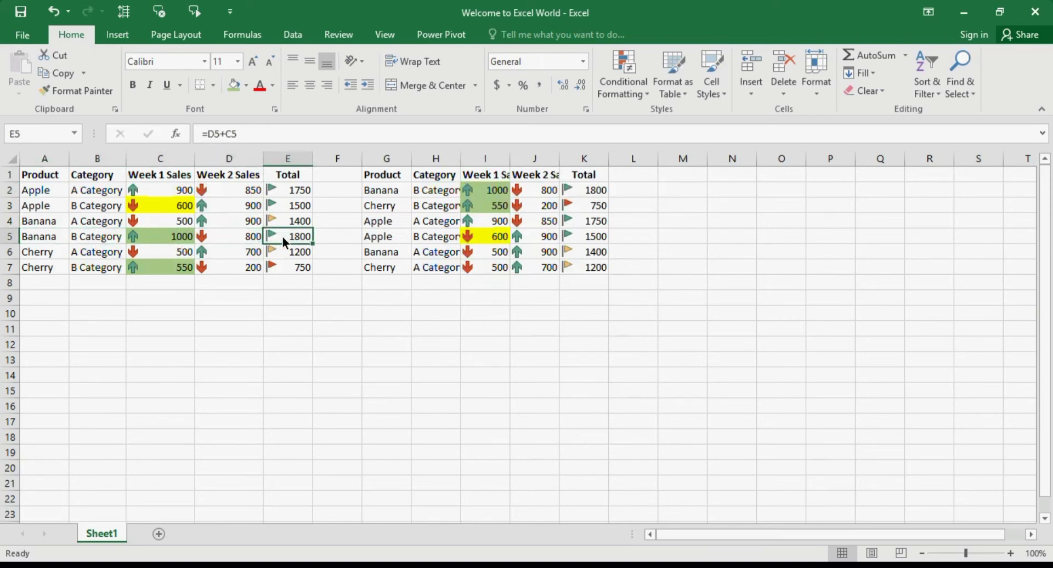
click(386, 207)
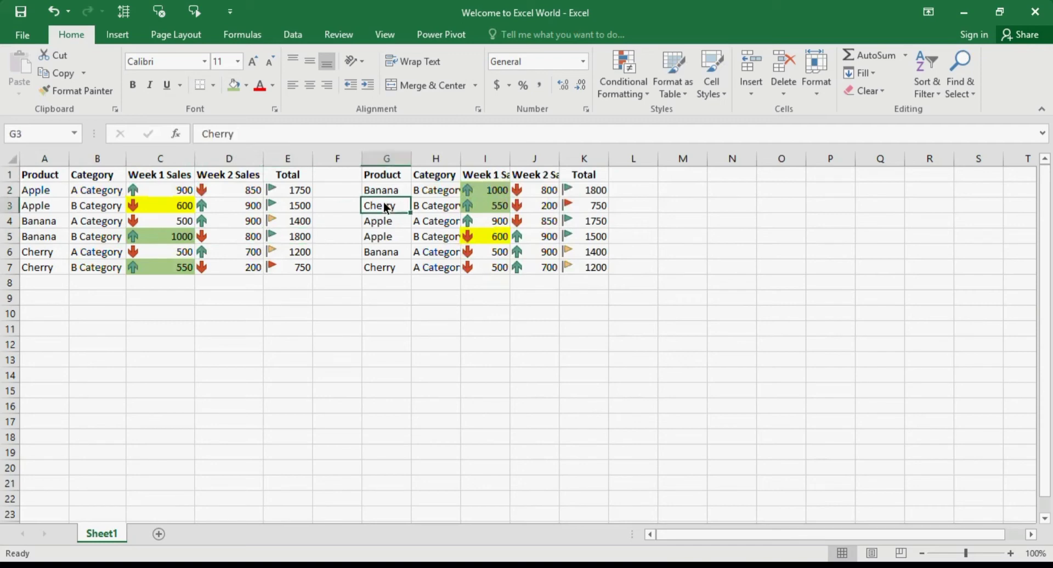
click(439, 209)
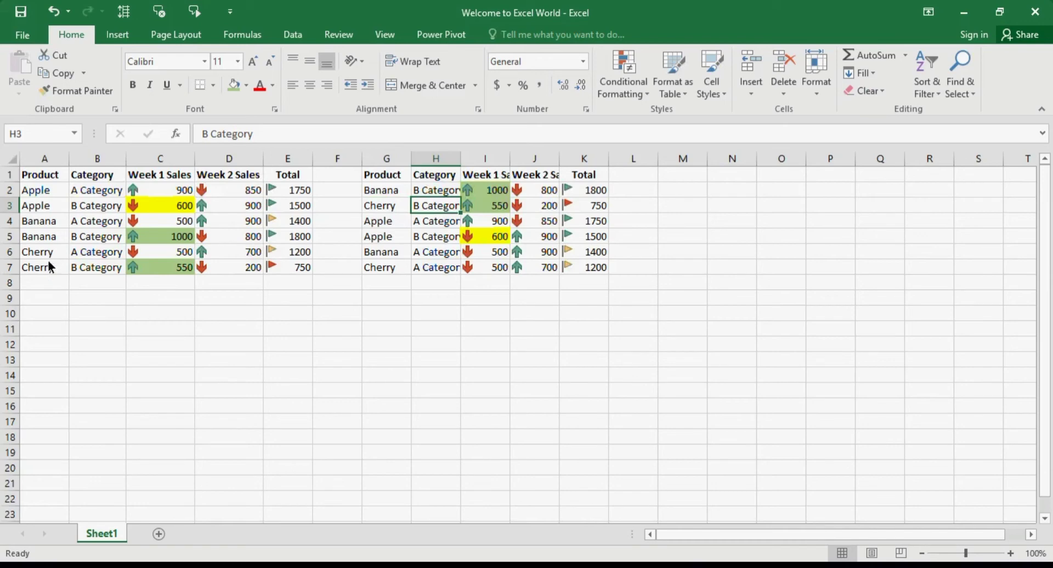
drag(48, 266, 279, 267)
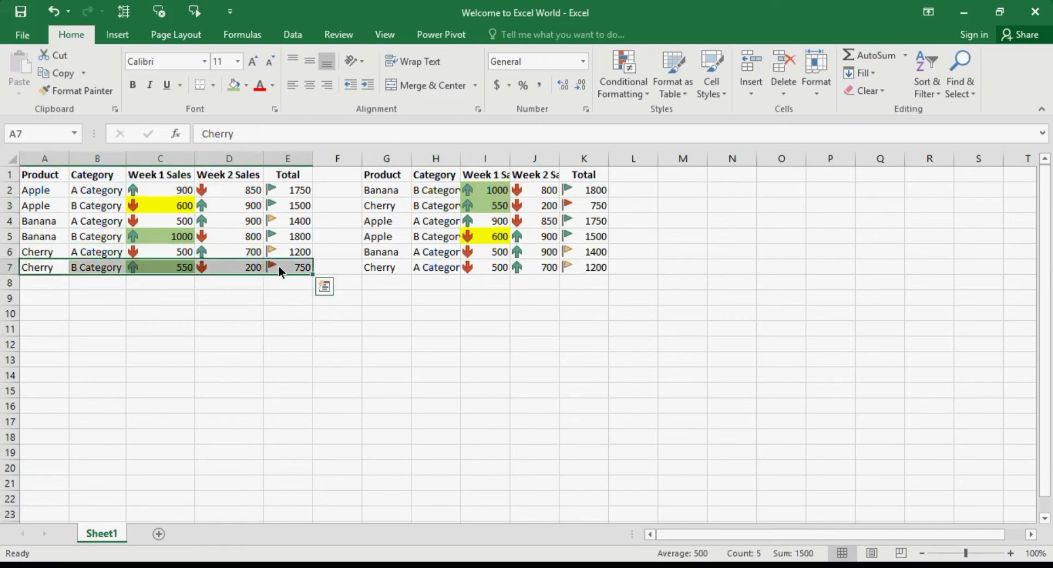
click(282, 393)
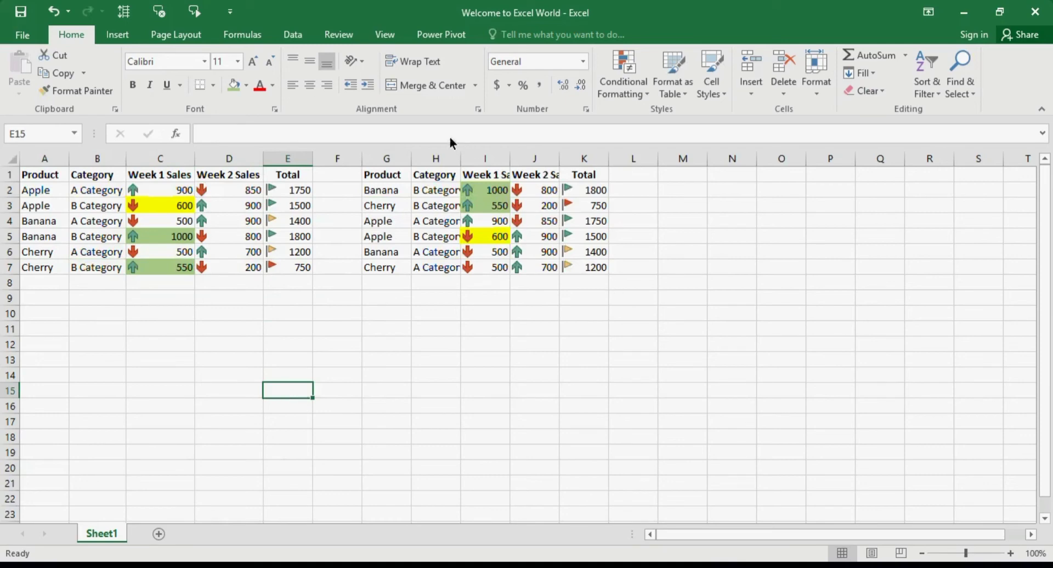
click(506, 207)
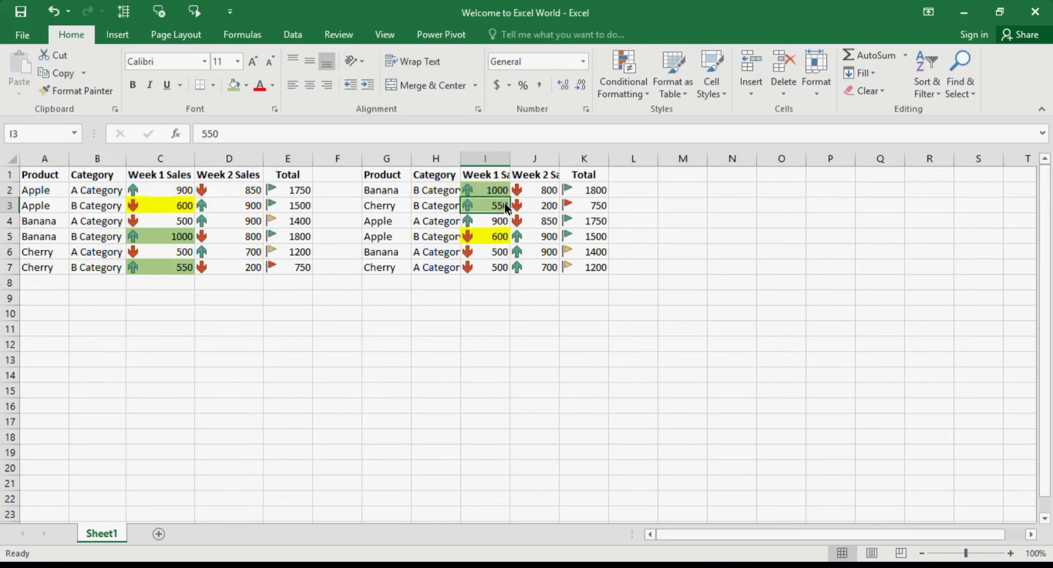
Step: Custom-sort the copied table with a second level: Week 1 Sales, Cell Color, No Cell Color On Top
key(ctrl+a)
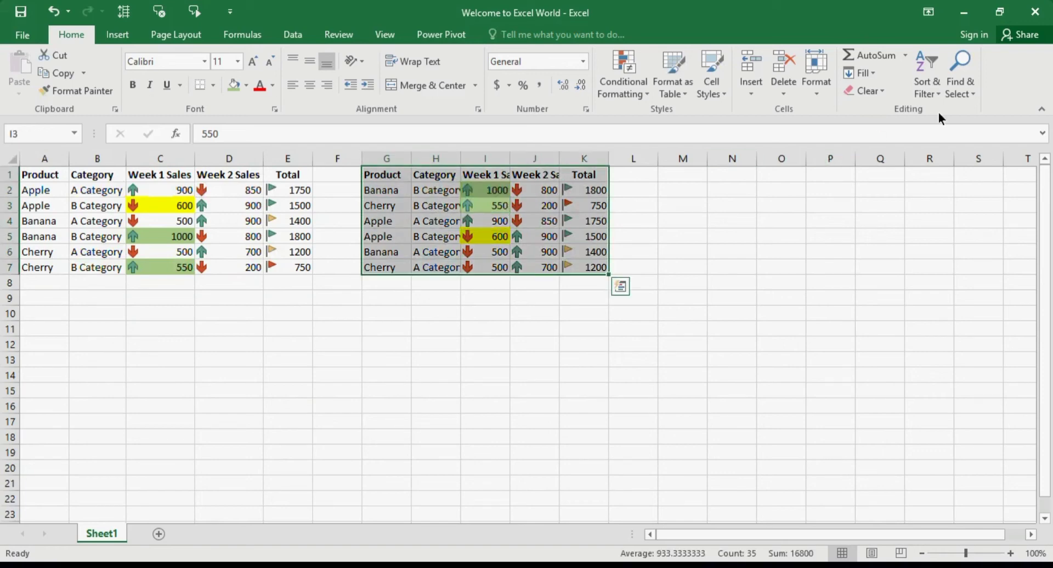
click(930, 90)
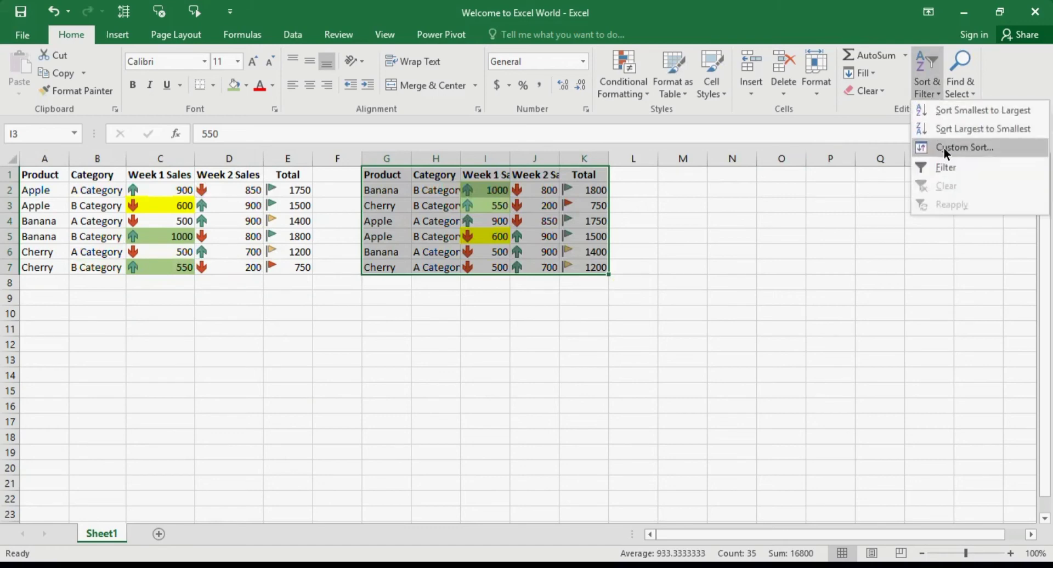
click(944, 148)
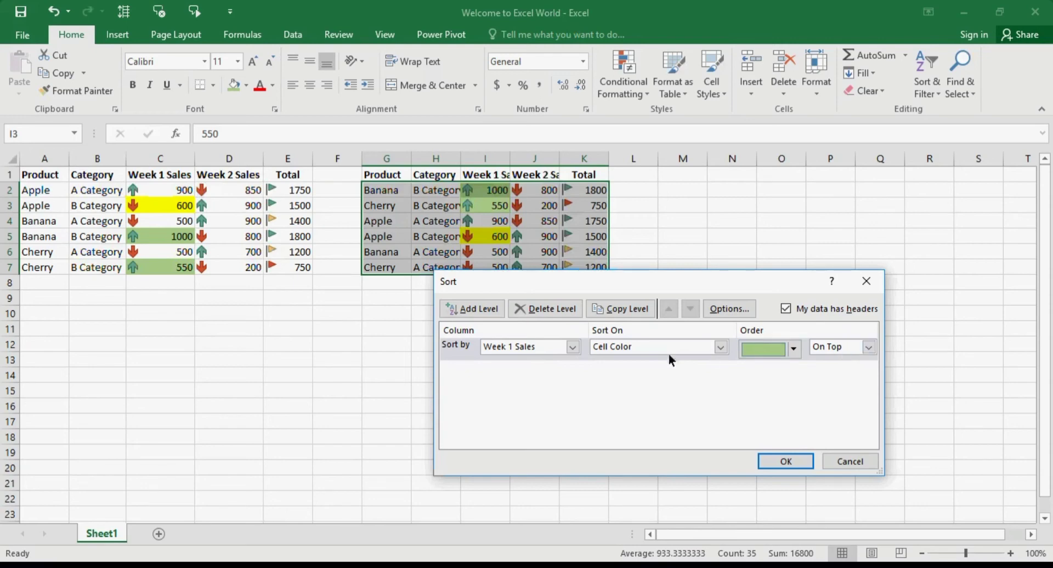
click(468, 308)
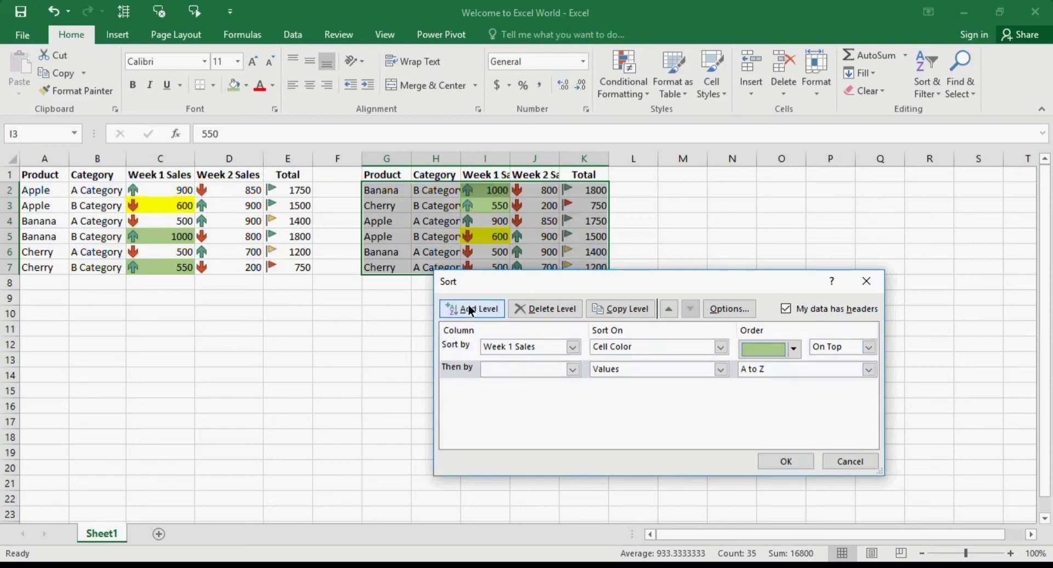
click(527, 374)
click(528, 402)
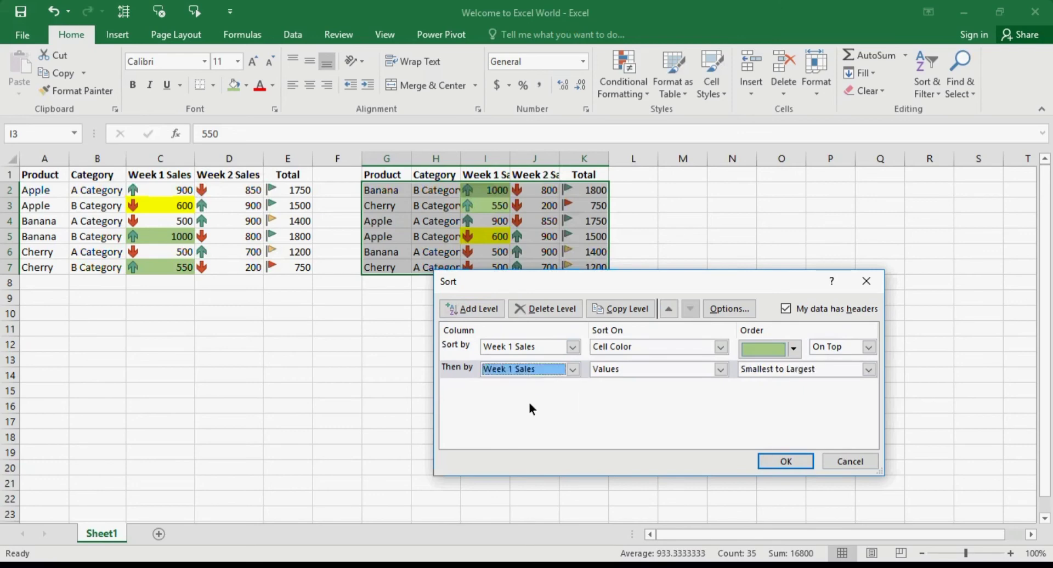
click(640, 368)
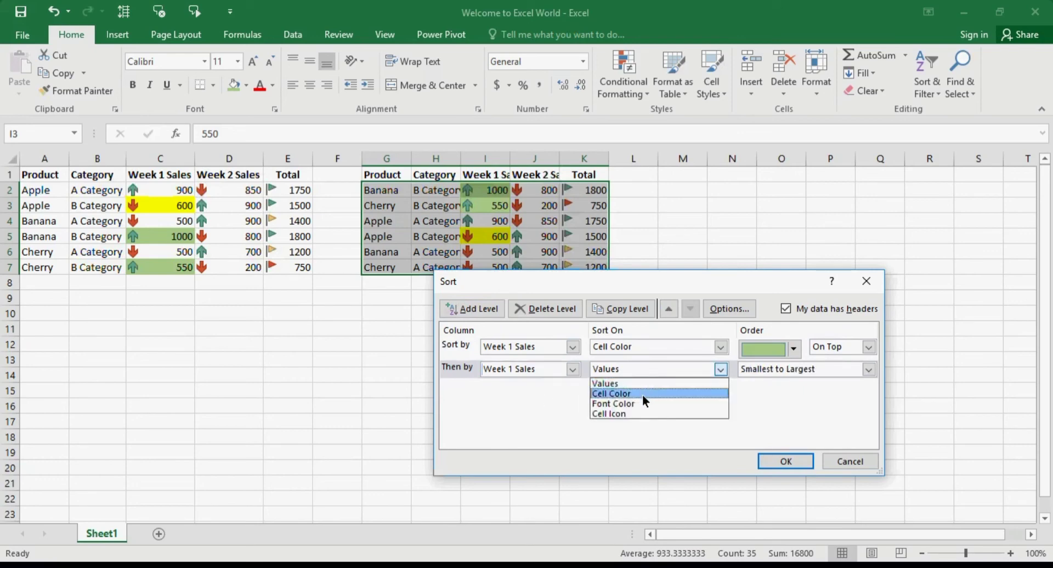
click(643, 395)
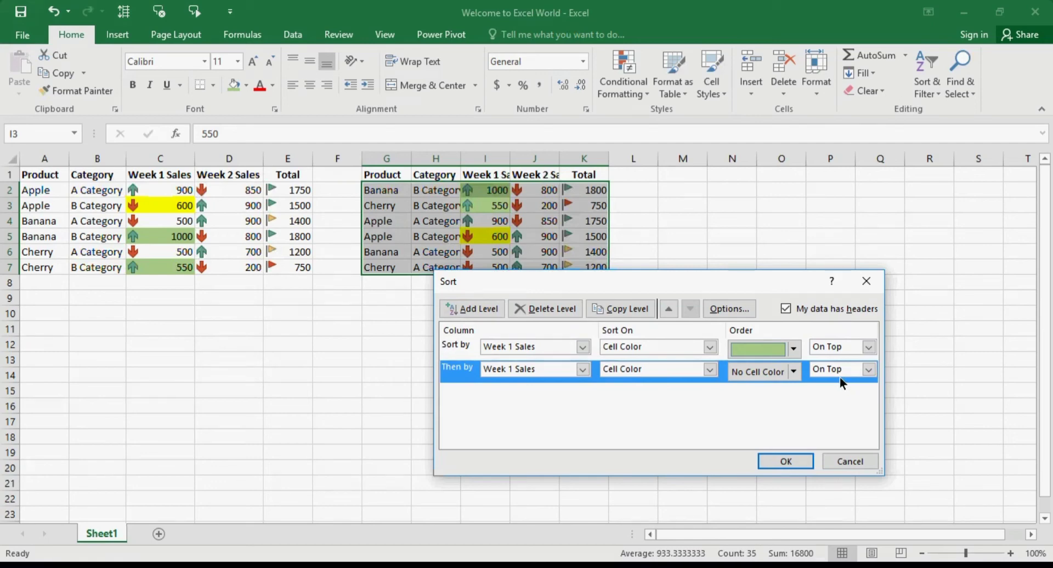
click(868, 372)
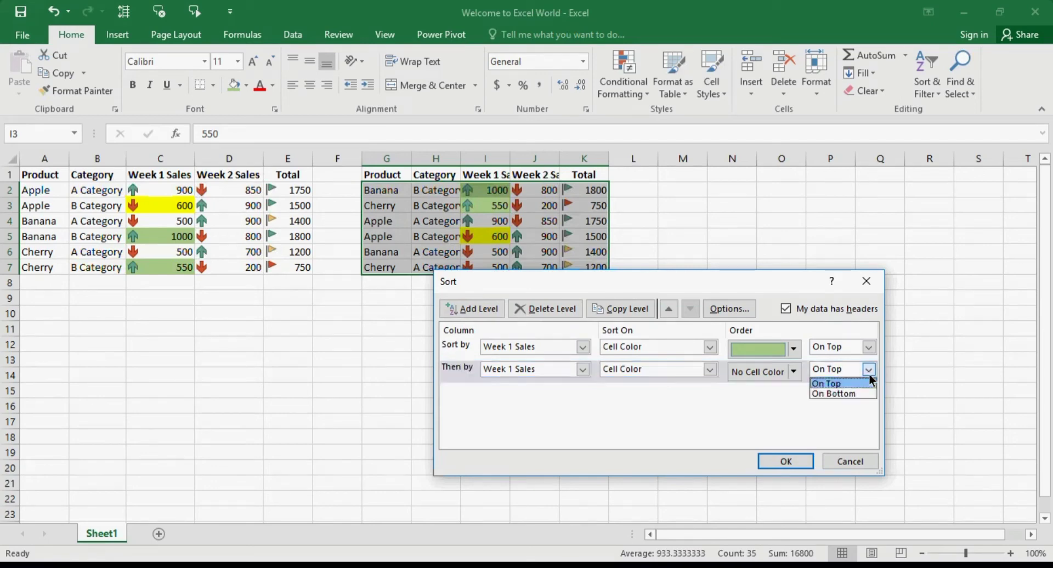
click(827, 365)
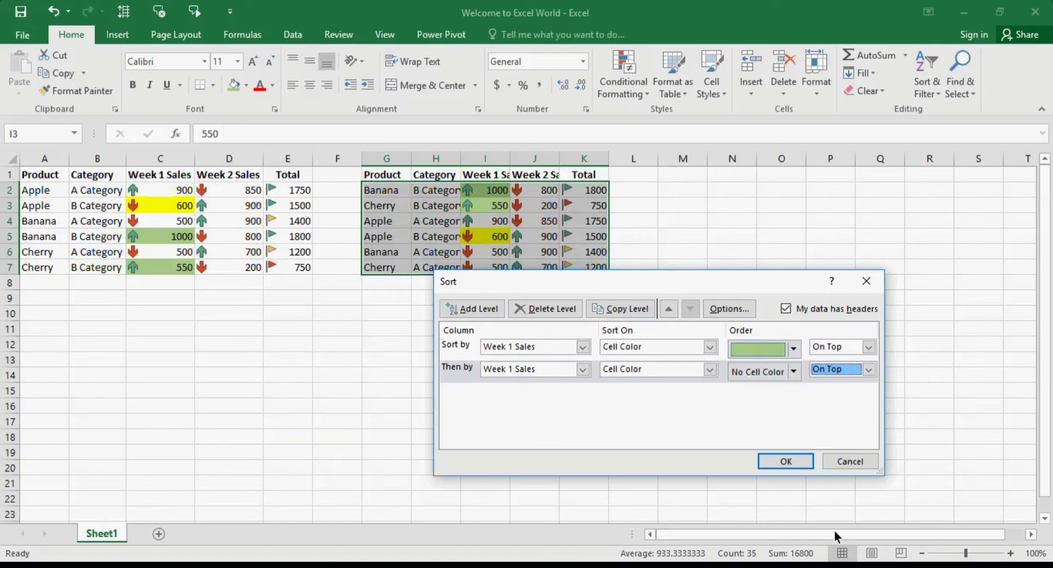
click(810, 460)
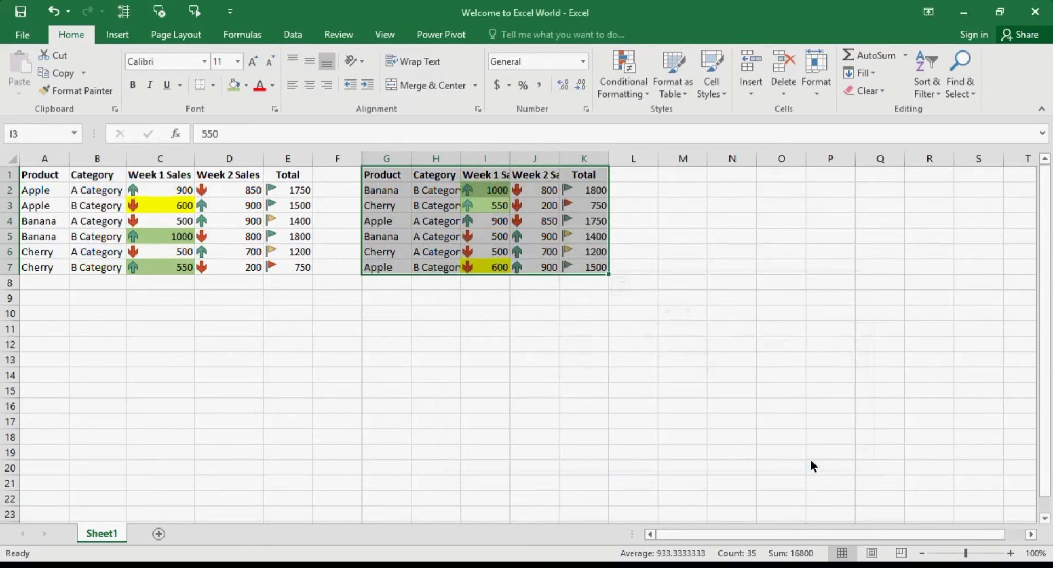
Step: Review the sorted Week 1 Sales values: green 1000 and 550, then 500s, yellow 600 last
drag(502, 191, 498, 209)
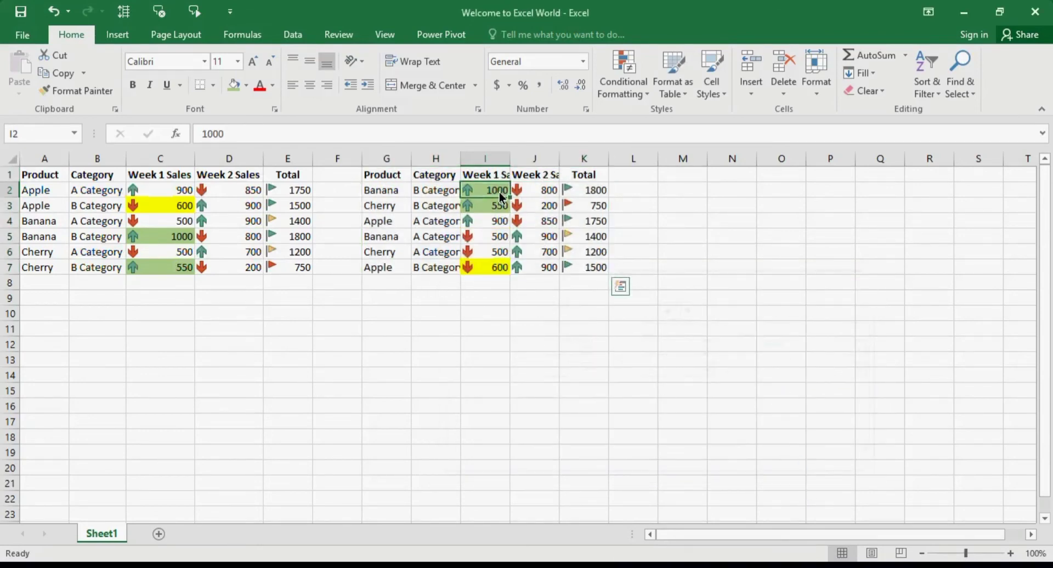
click(495, 222)
click(495, 241)
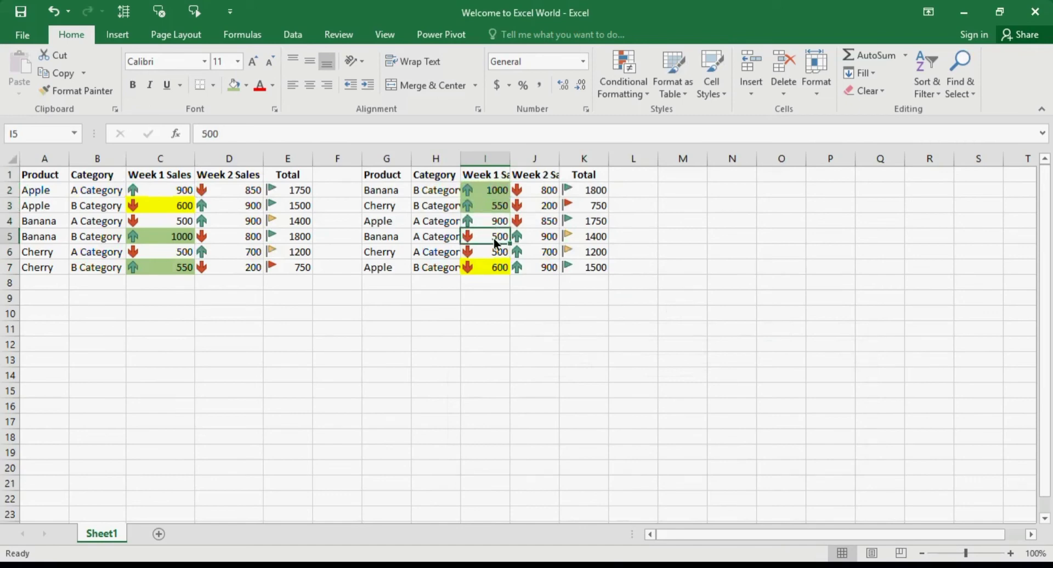
click(495, 257)
click(494, 268)
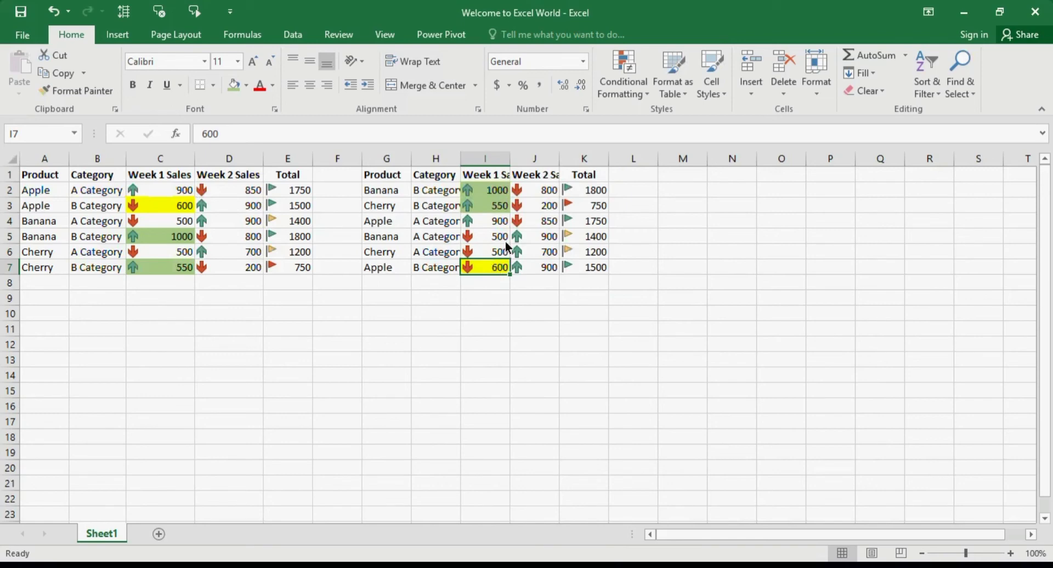
click(506, 242)
click(499, 255)
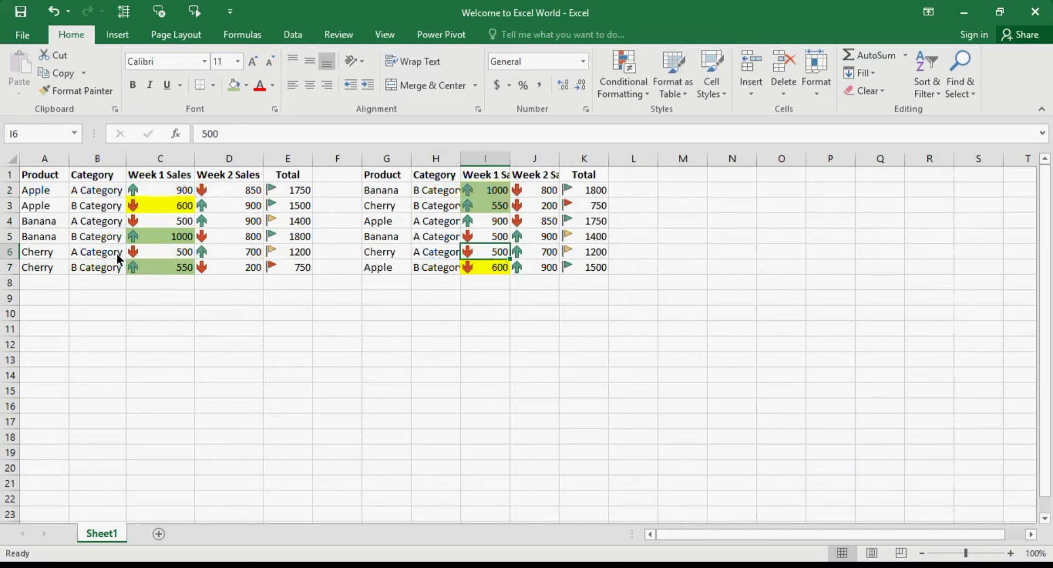
Step: Check the K6 Total formula, the I4 value 900 and Week 2 Sales in J2
click(602, 253)
click(485, 249)
click(491, 225)
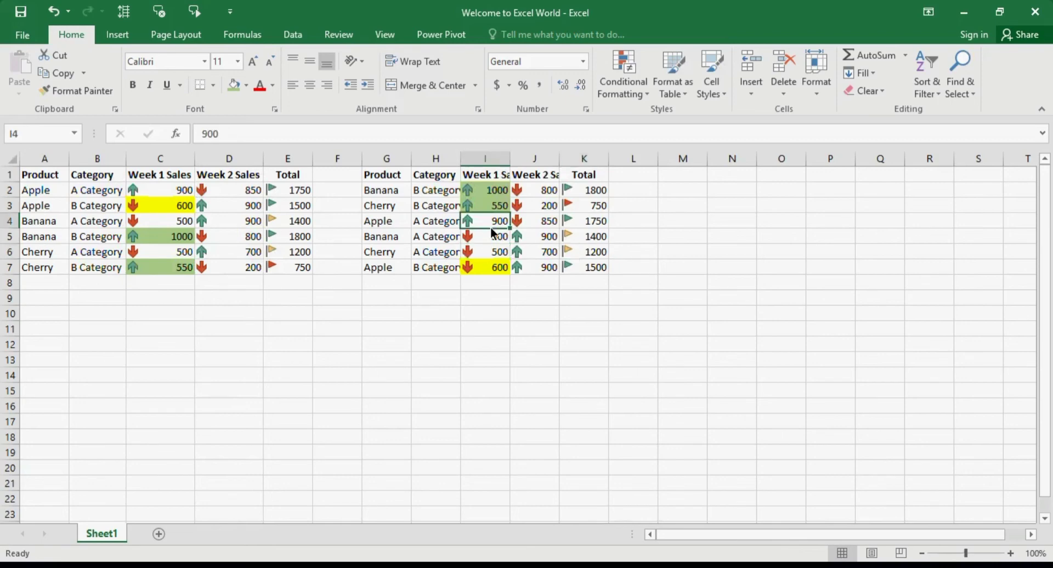
click(529, 197)
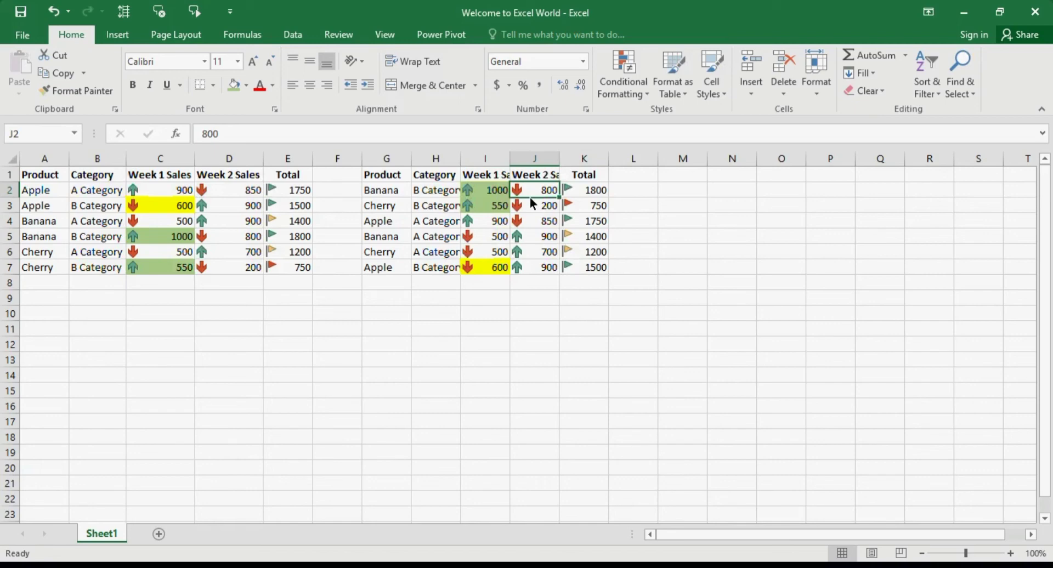
click(938, 87)
Step: Open Custom Sort and delete both Week 1 Sales cell-colour levels, leaving none
click(948, 143)
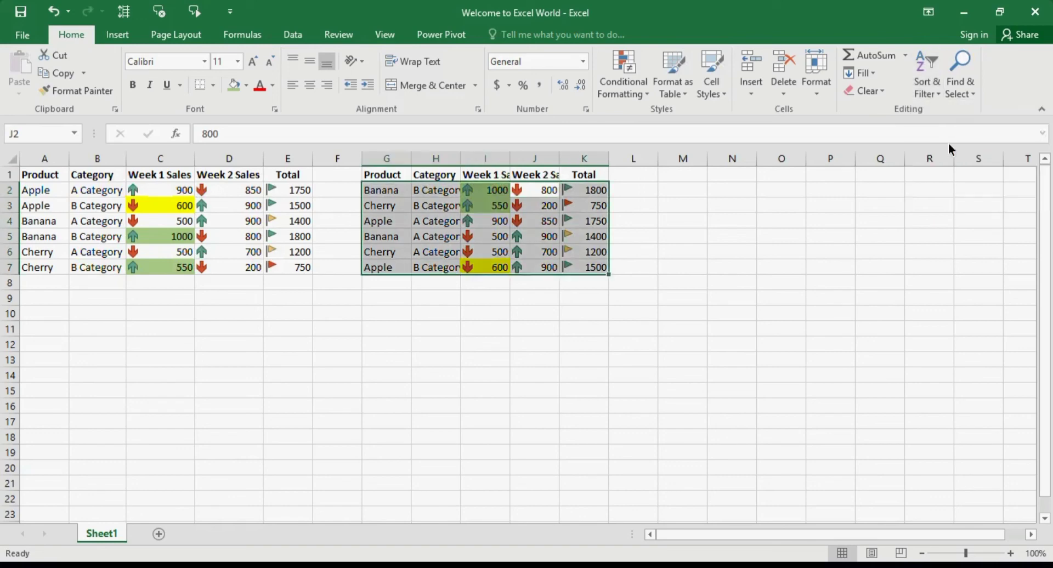
click(658, 369)
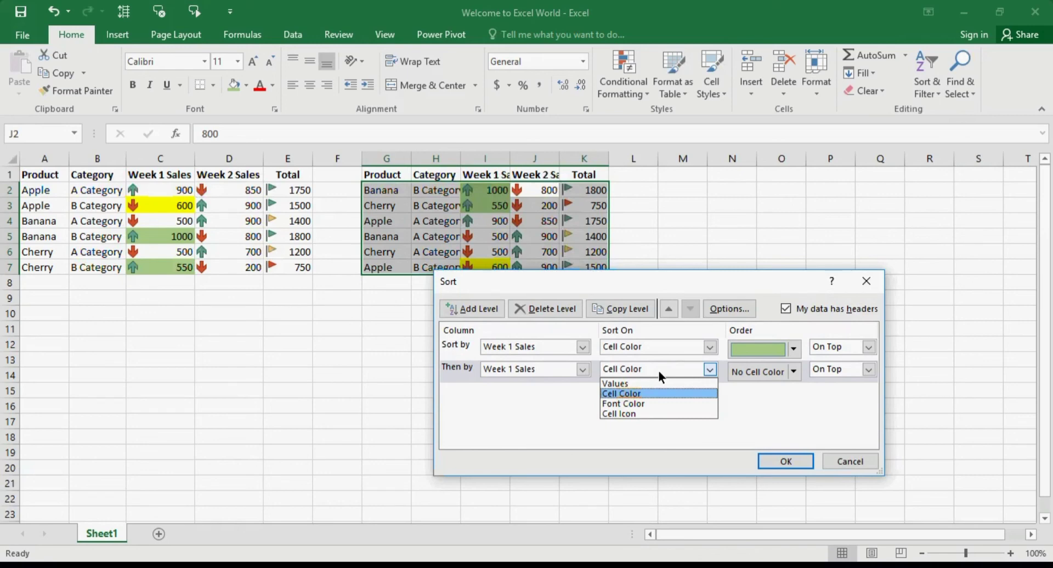
click(658, 370)
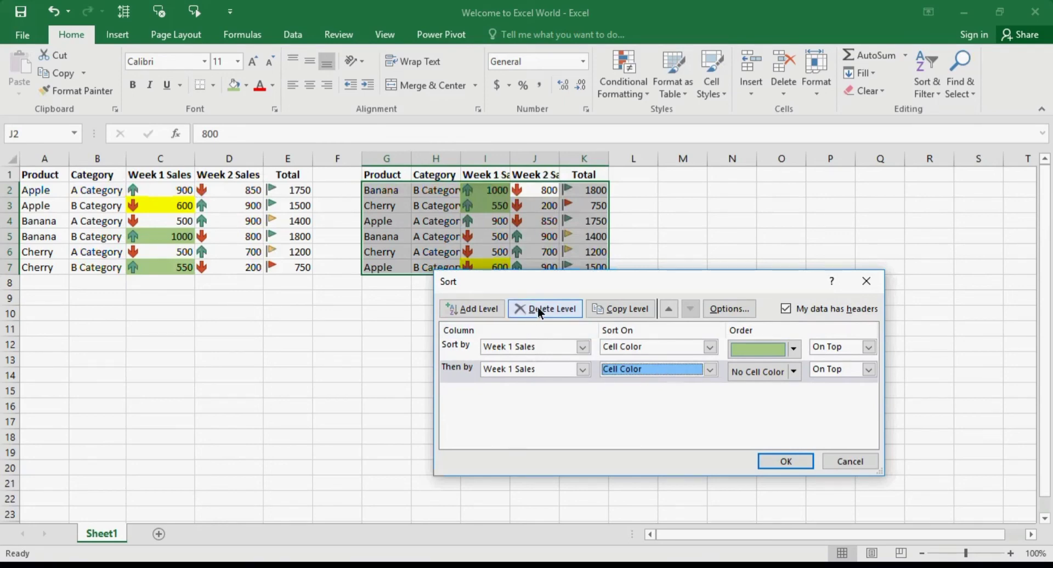
click(462, 367)
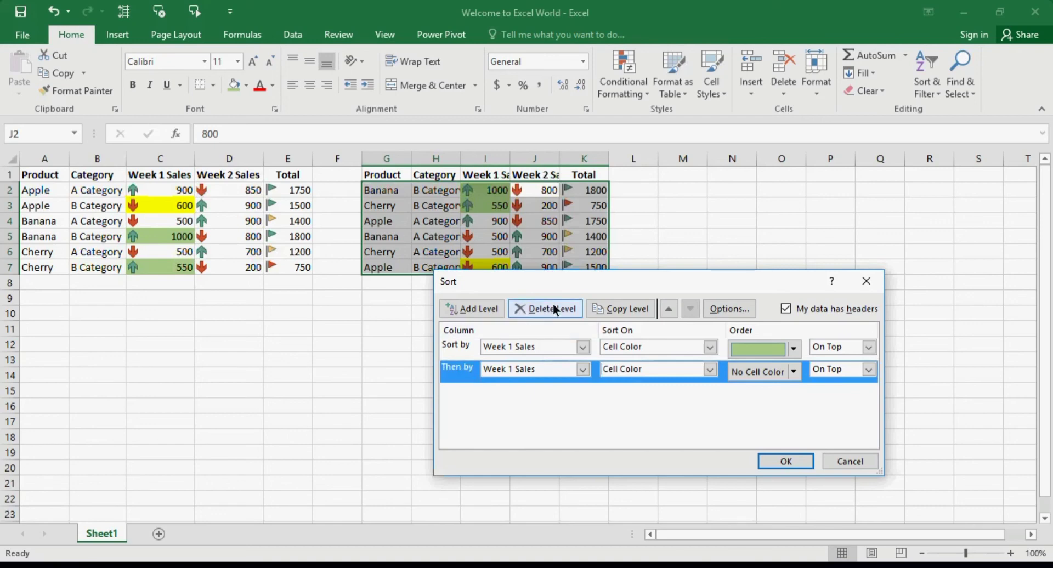
click(552, 307)
click(463, 342)
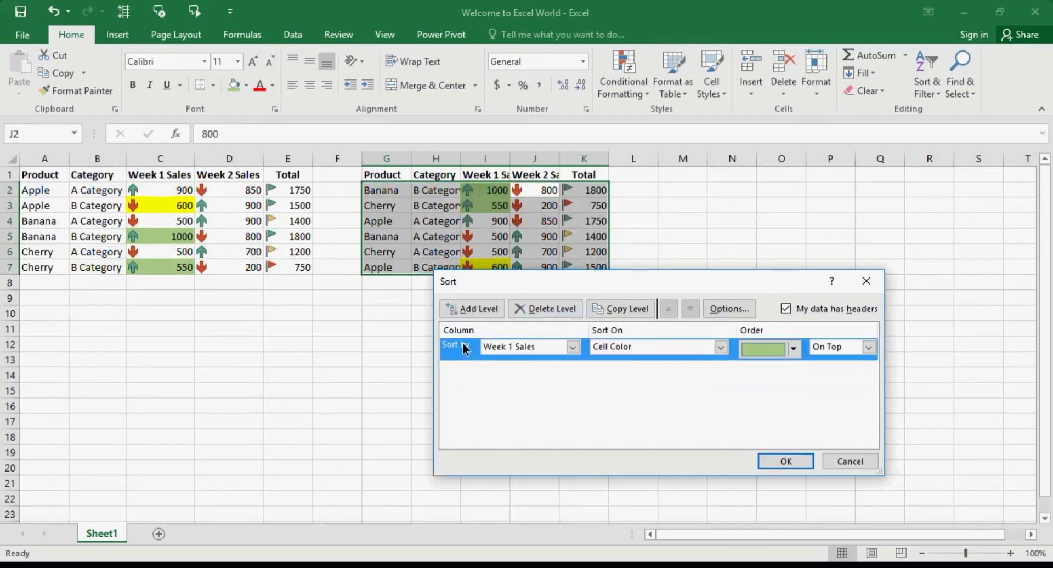
click(534, 309)
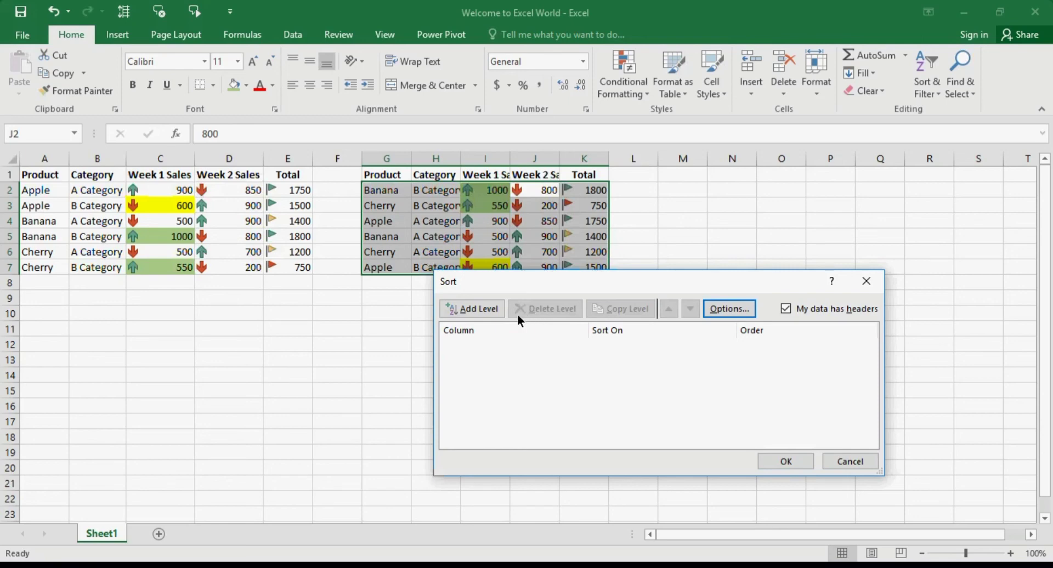
Step: Add a level sorting Total on Cell Icon with the yellow flag On Top
click(469, 304)
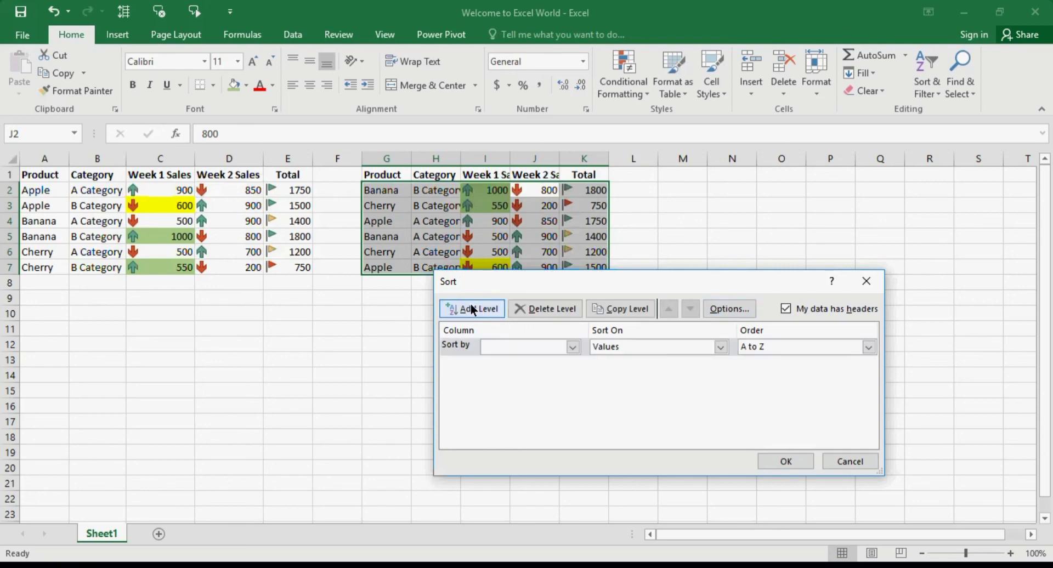
click(519, 351)
click(534, 402)
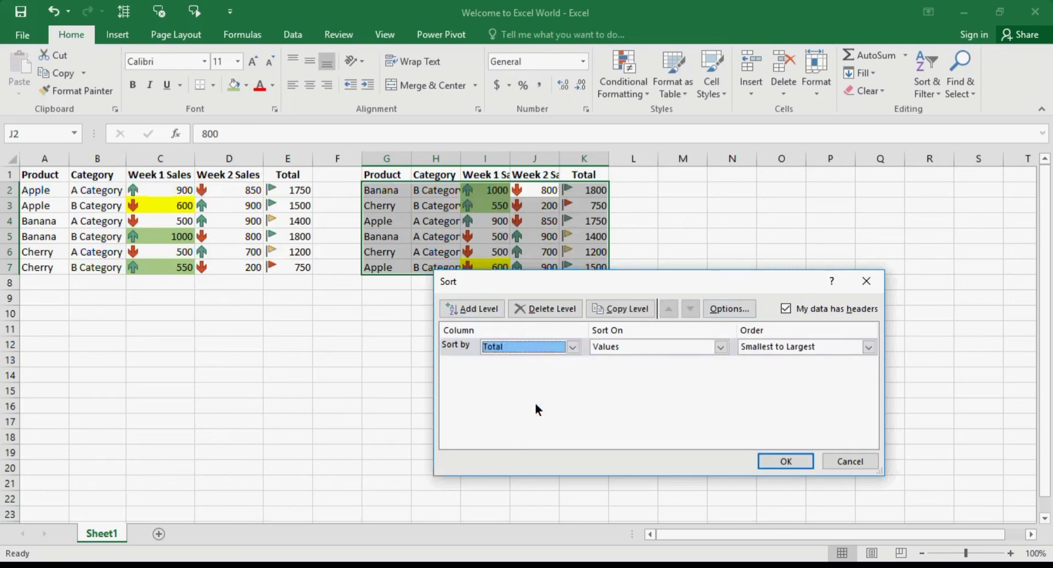
click(657, 353)
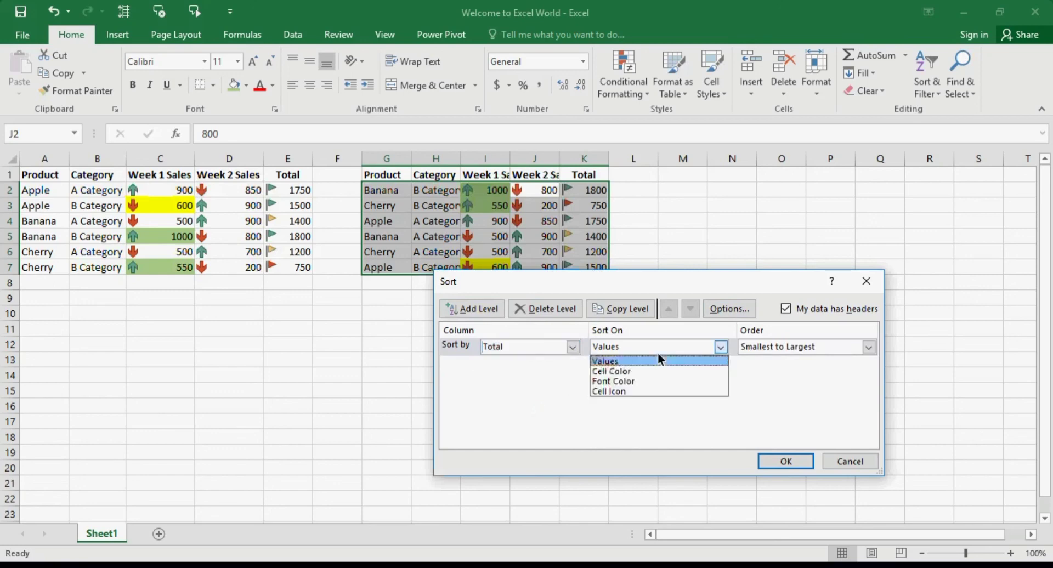
click(650, 390)
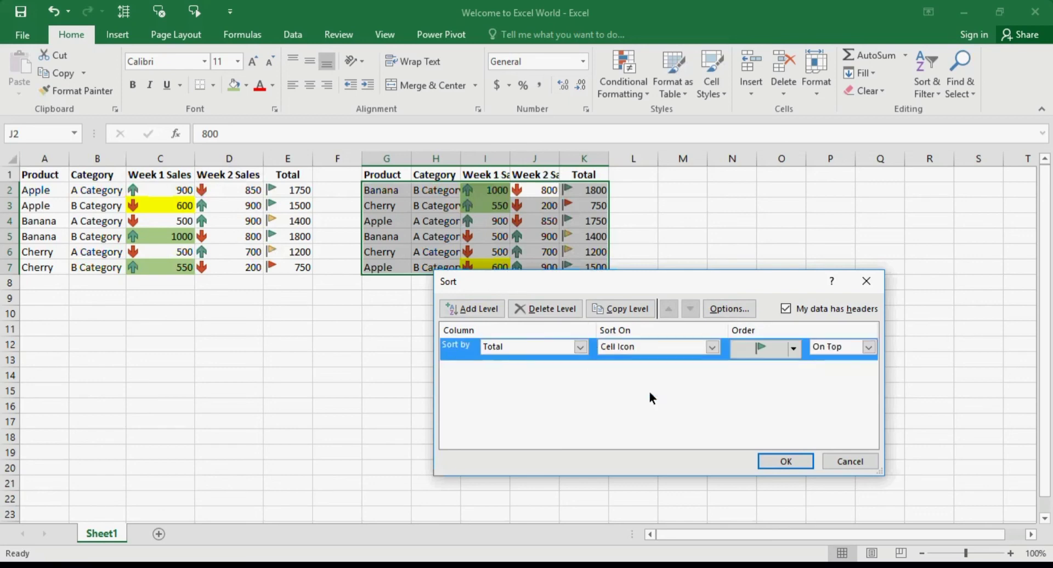
click(792, 350)
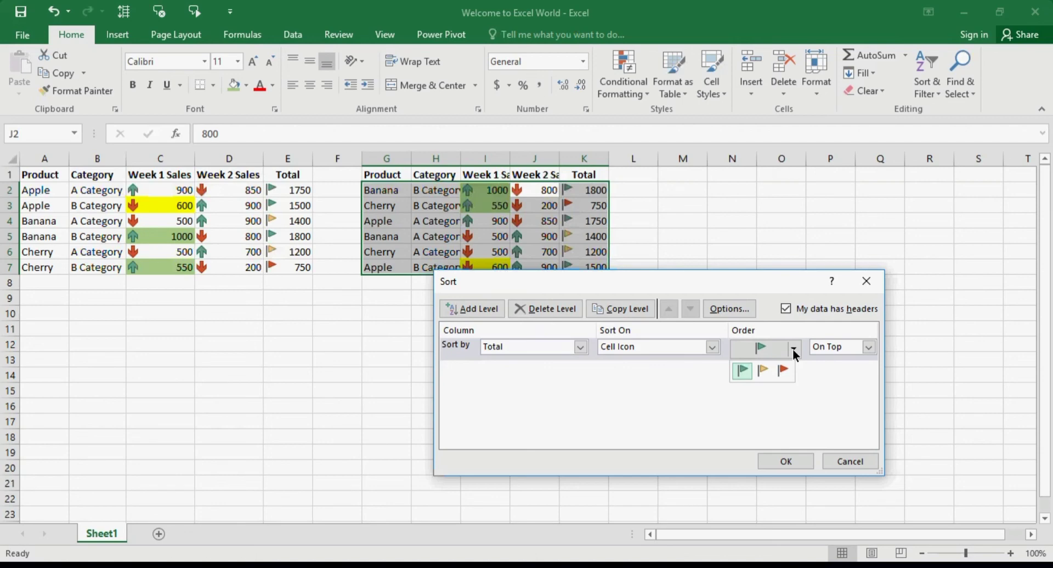
click(767, 372)
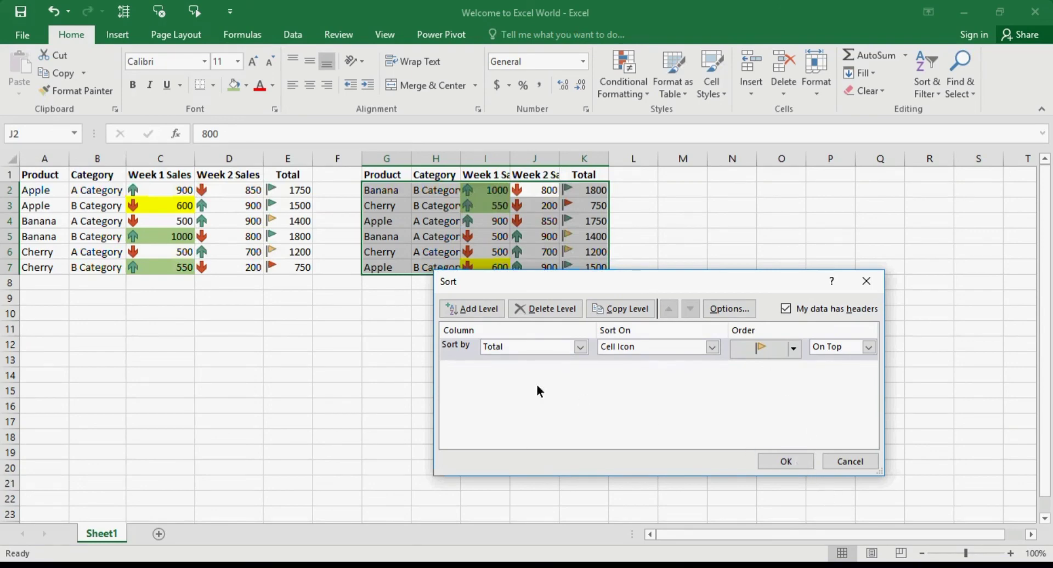
Step: Add a second sort level and set it to sort on Cell Icon
click(479, 307)
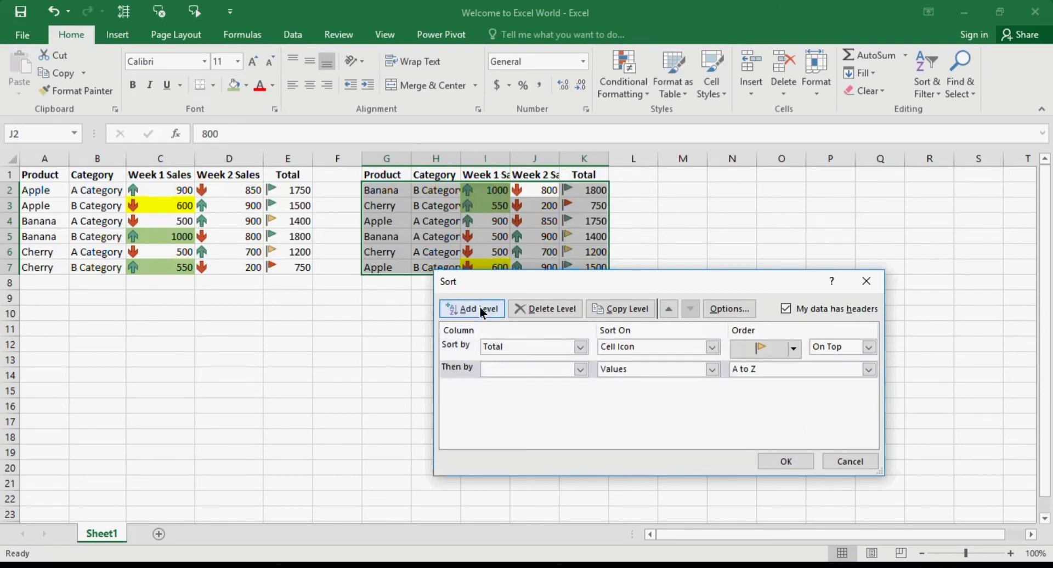
click(505, 374)
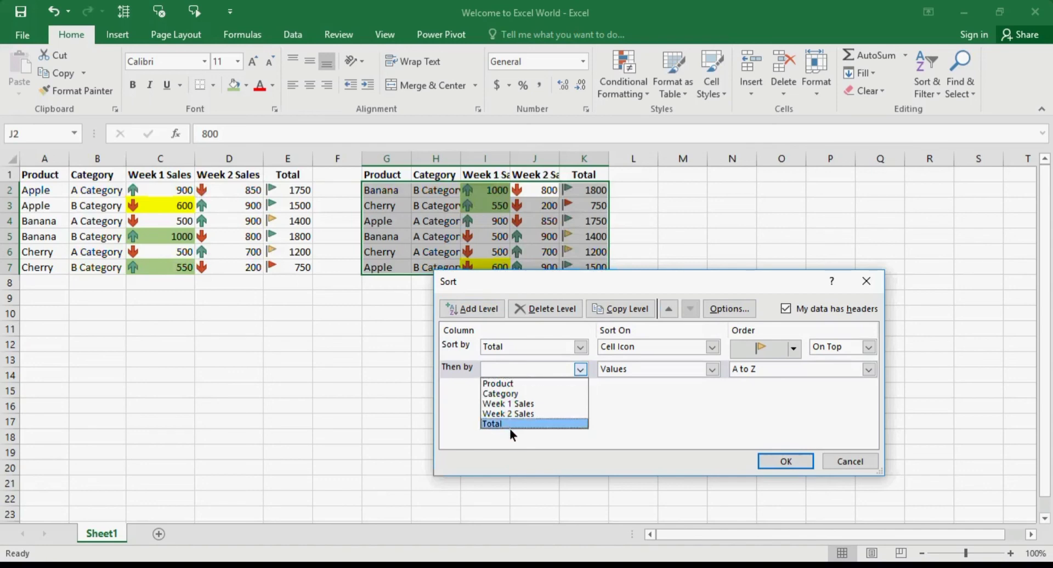
click(509, 428)
click(632, 370)
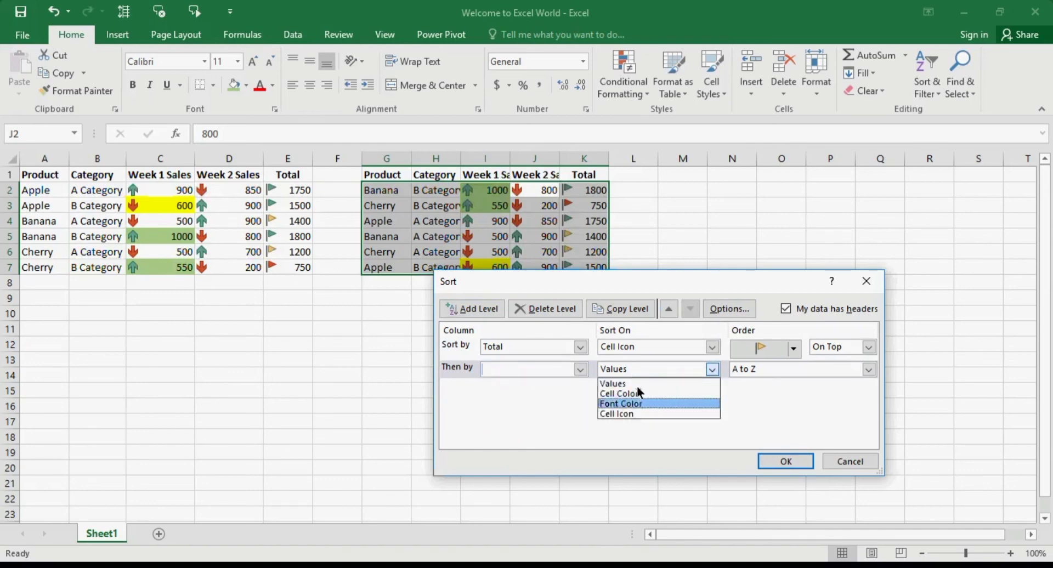
click(653, 412)
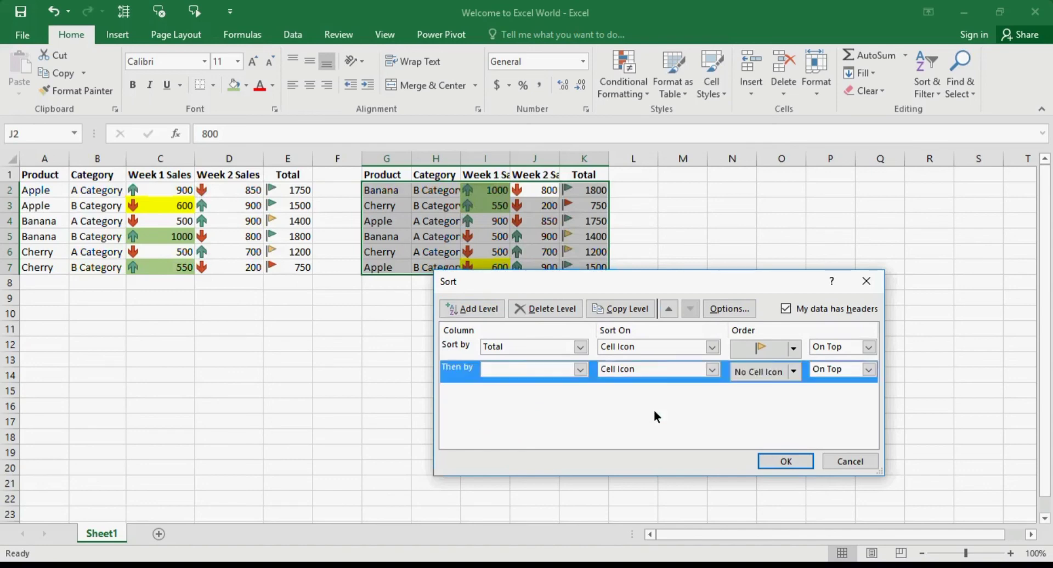
click(757, 369)
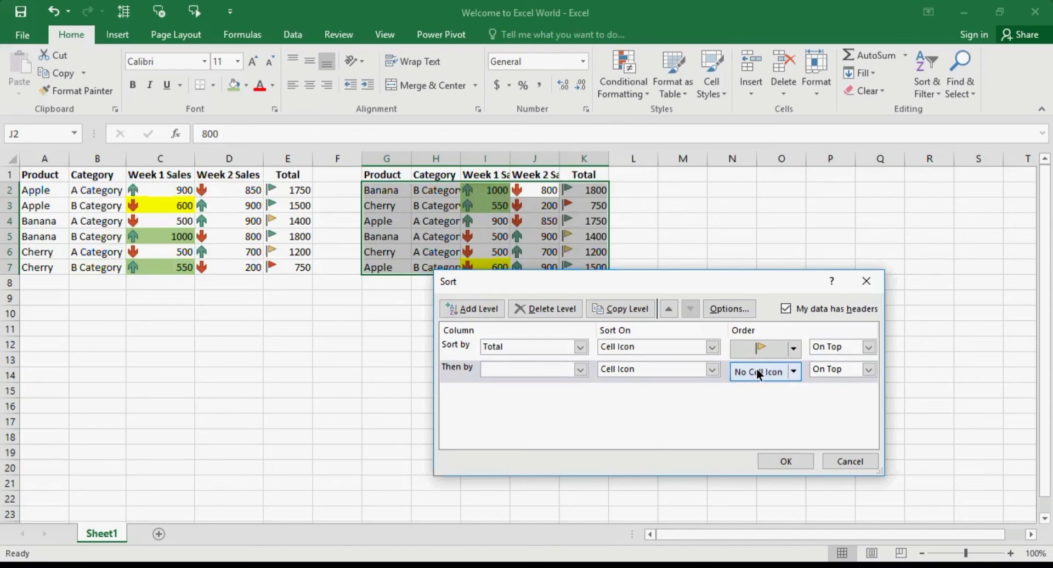
click(794, 370)
click(803, 376)
click(794, 370)
click(793, 370)
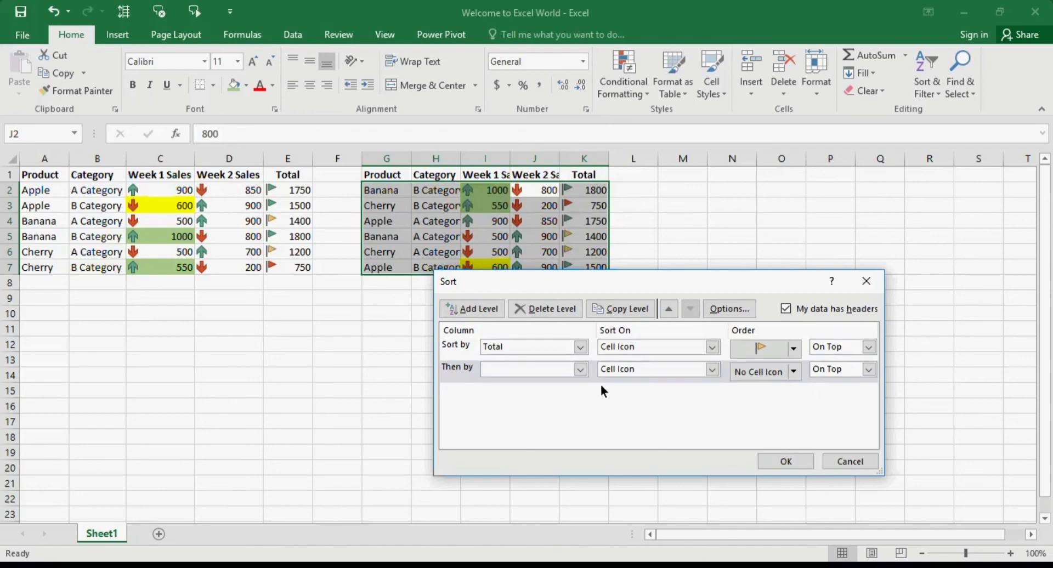
Step: Set the second level to Total with the green flag On Top, and apply the sort
click(574, 370)
click(541, 422)
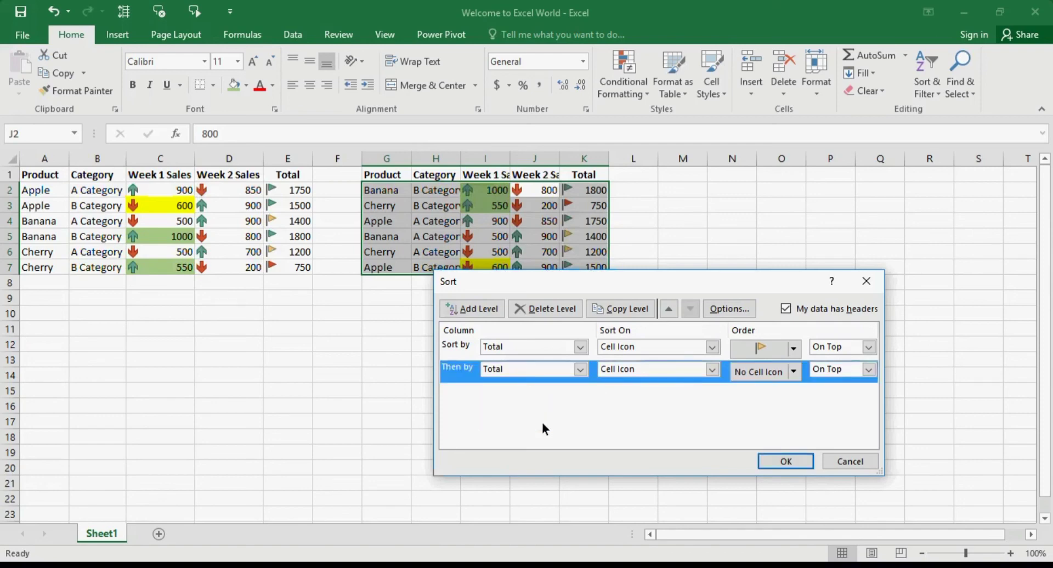
click(795, 371)
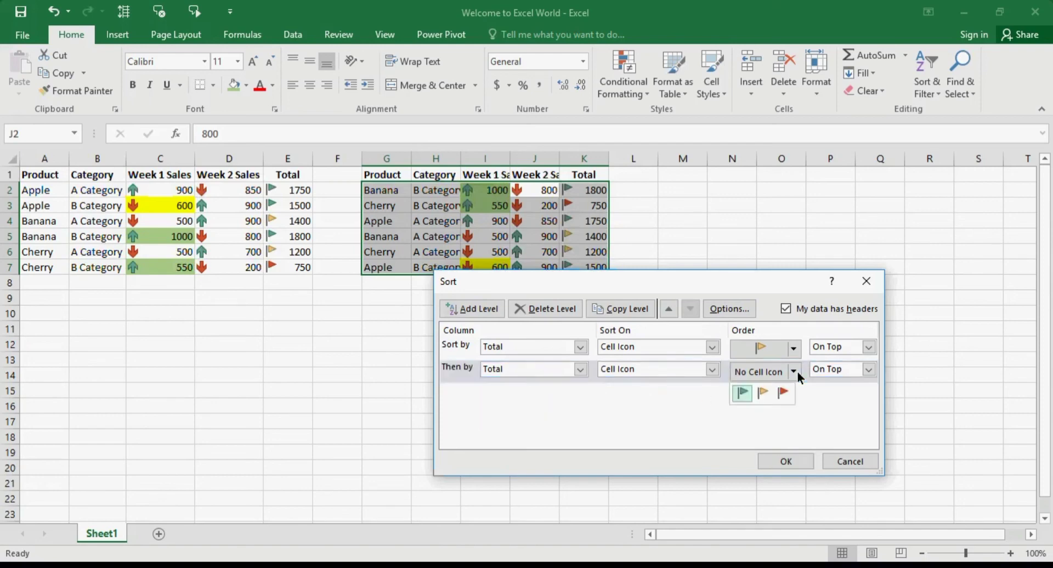
click(741, 392)
click(798, 461)
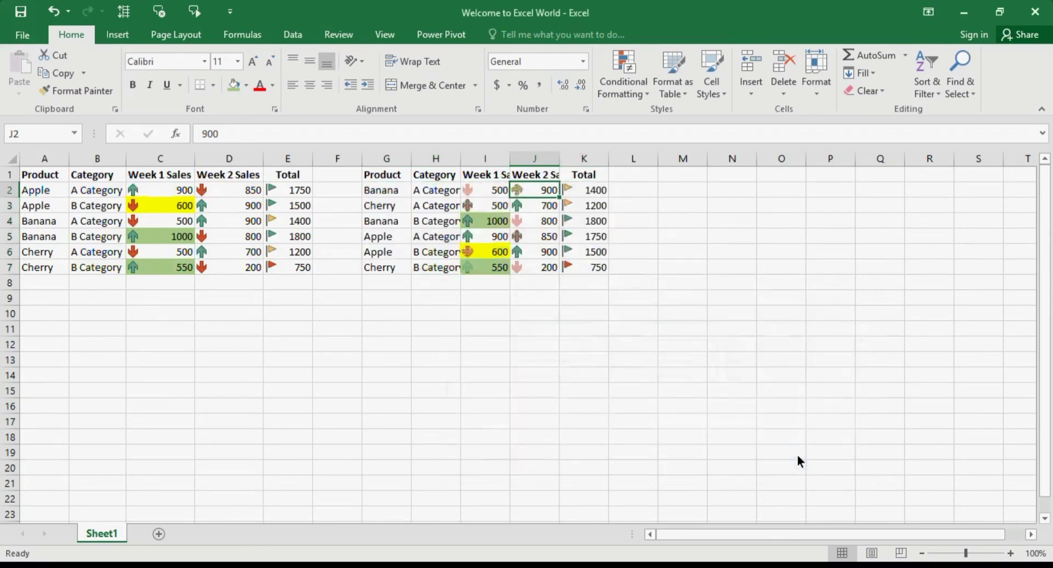
click(585, 195)
key(Down)
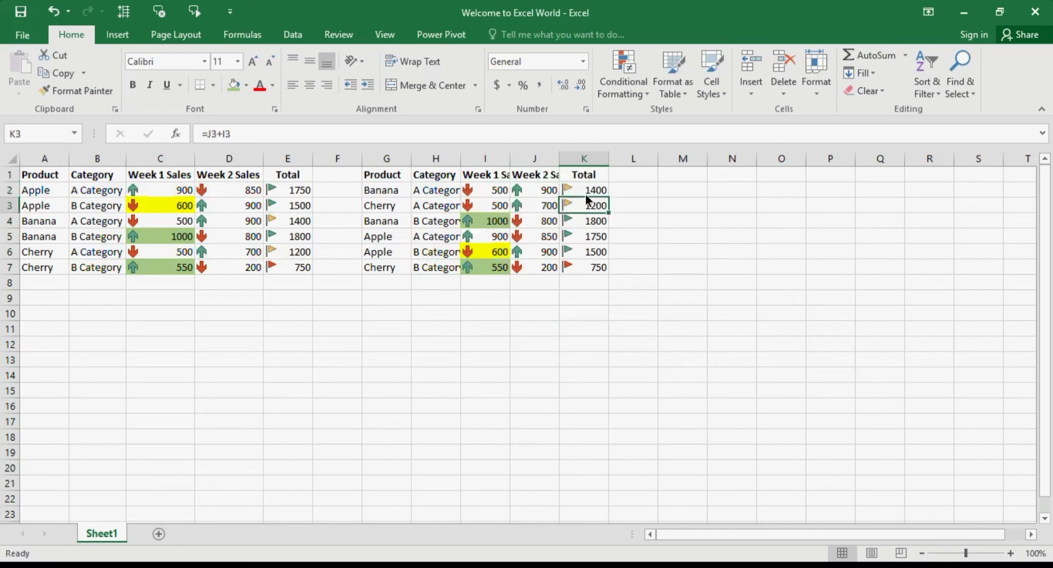
key(Down)
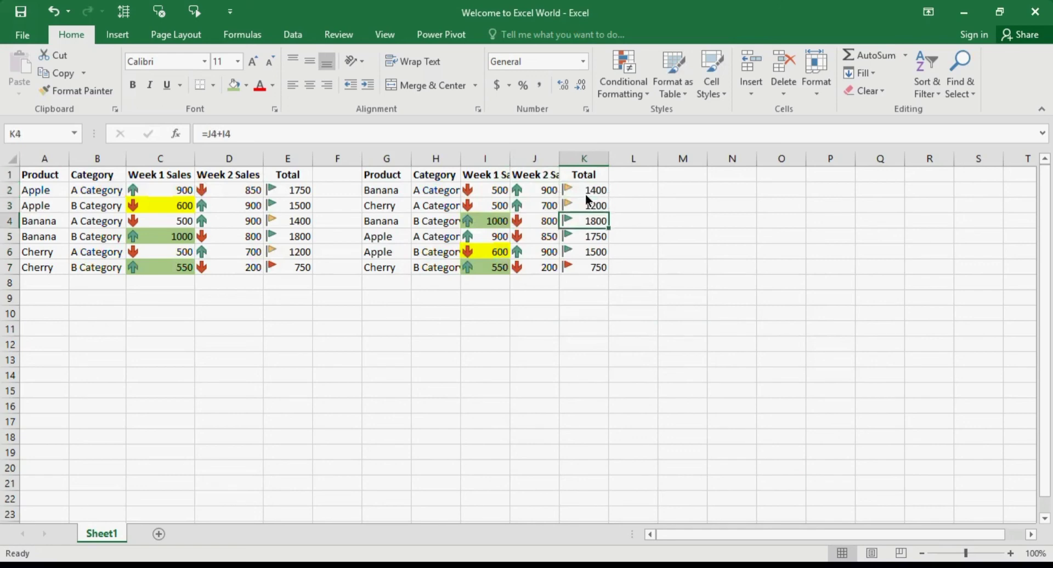
key(Up)
key(Up)
key(Down)
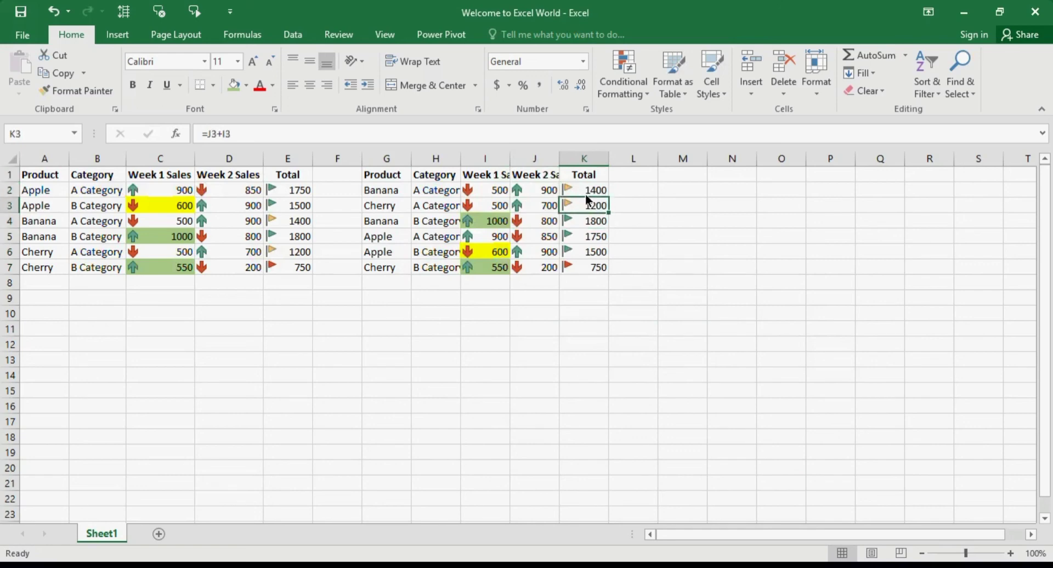
key(Down)
key(Up)
key(Up)
key(Down)
key(Up)
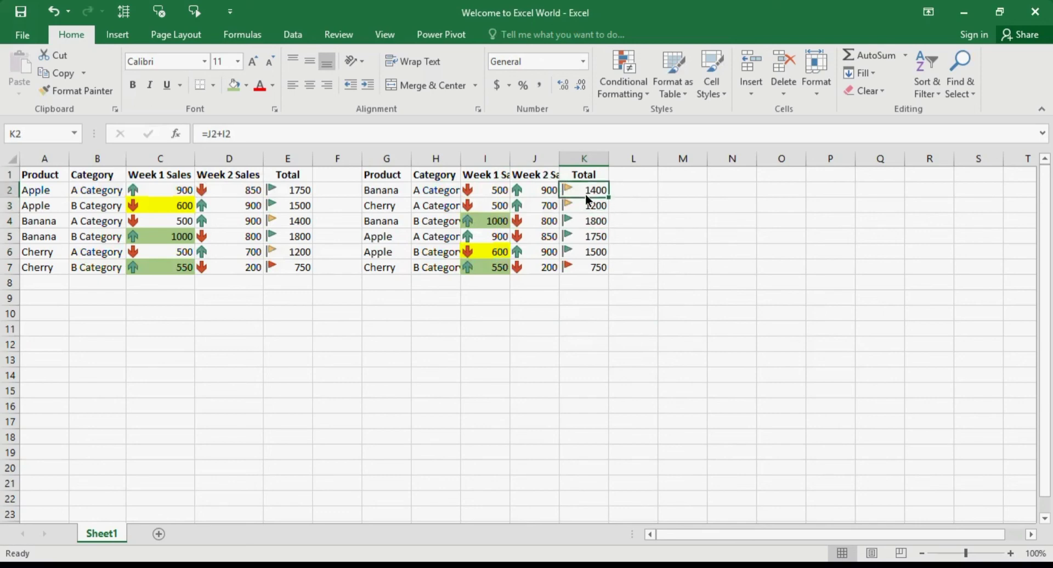
key(Down)
key(Up)
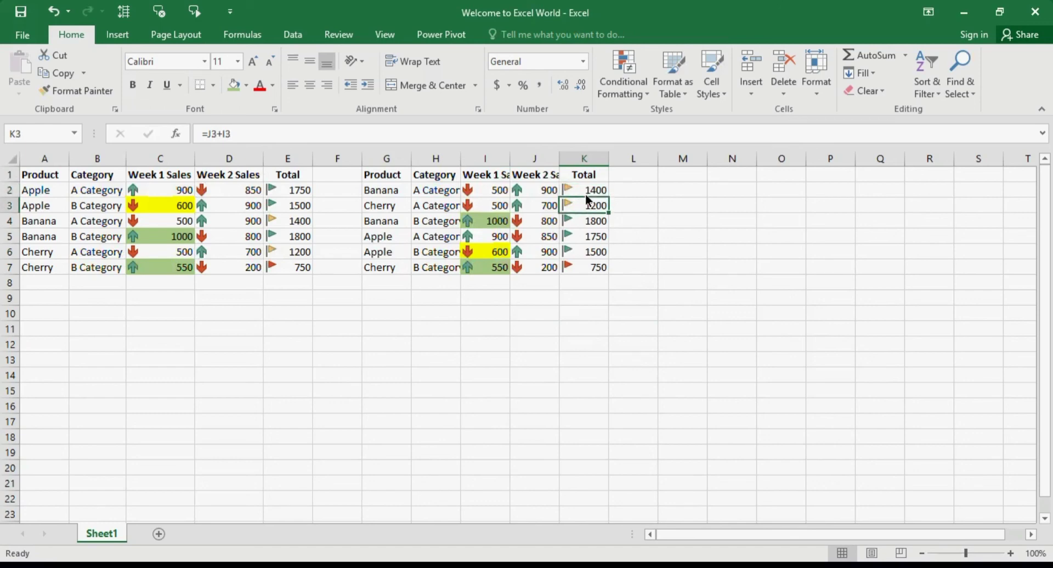